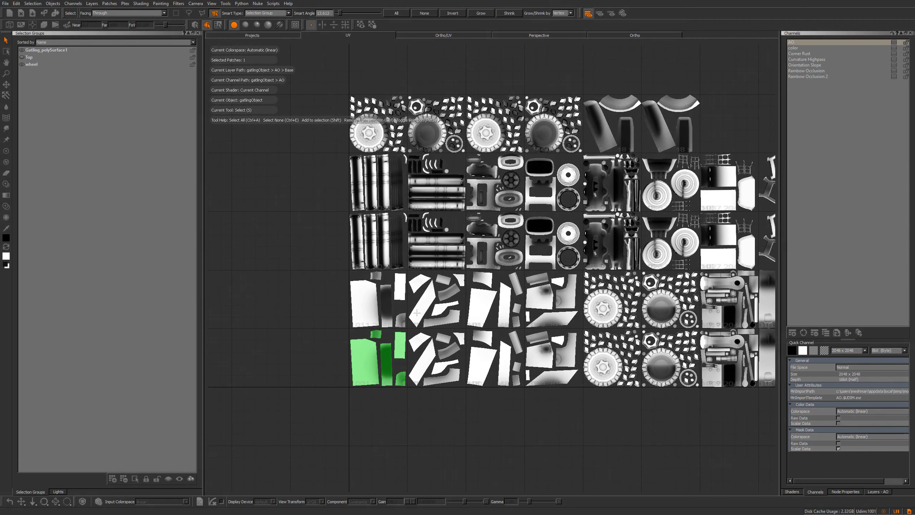
Inspect the model's UV texture tiles and orbit the gatling tank in the Ortho view
middle_click_drag(417, 313, 422, 296, "alt")
right_click_drag(422, 297, 424, 294, "alt")
middle_click_drag(425, 293, 421, 289, "alt")
right_click_drag(421, 290, 405, 276, "alt")
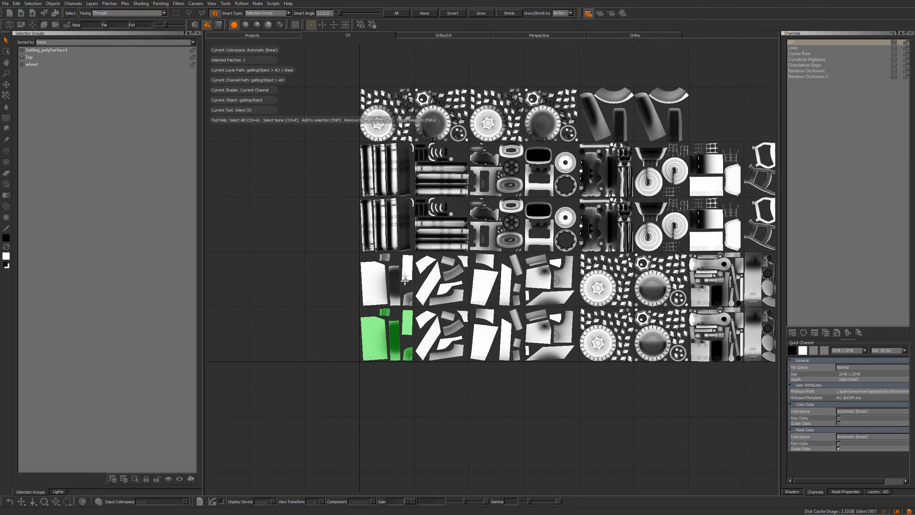
middle_click_drag(405, 276, 382, 307, "alt")
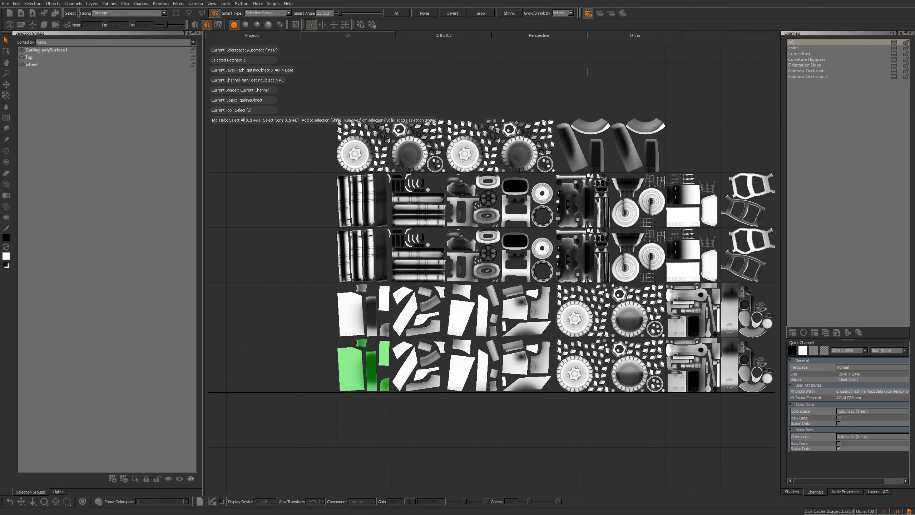
left_click(642, 35)
left_click_drag(514, 299, 362, 331, "alt")
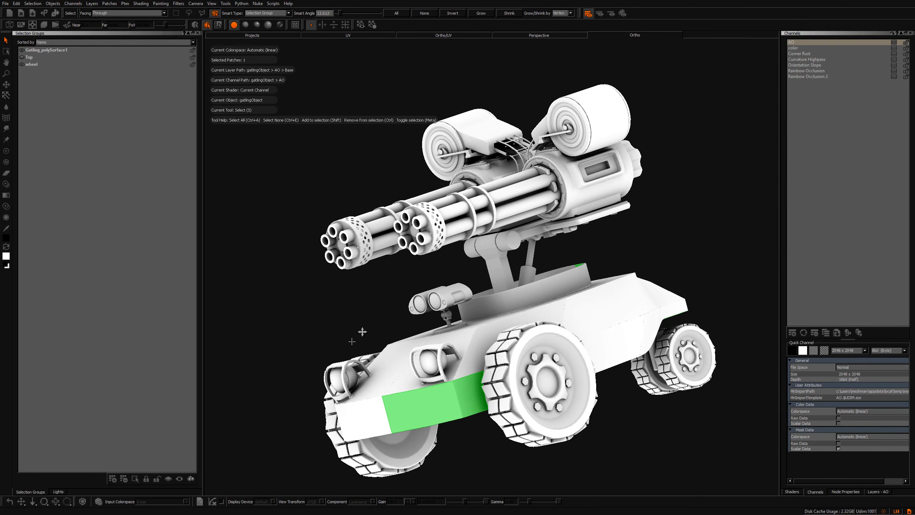
middle_click_drag(362, 331, 385, 290, "alt")
right_click_drag(384, 289, 335, 292, "alt")
left_click_drag(335, 292, 384, 160, "alt")
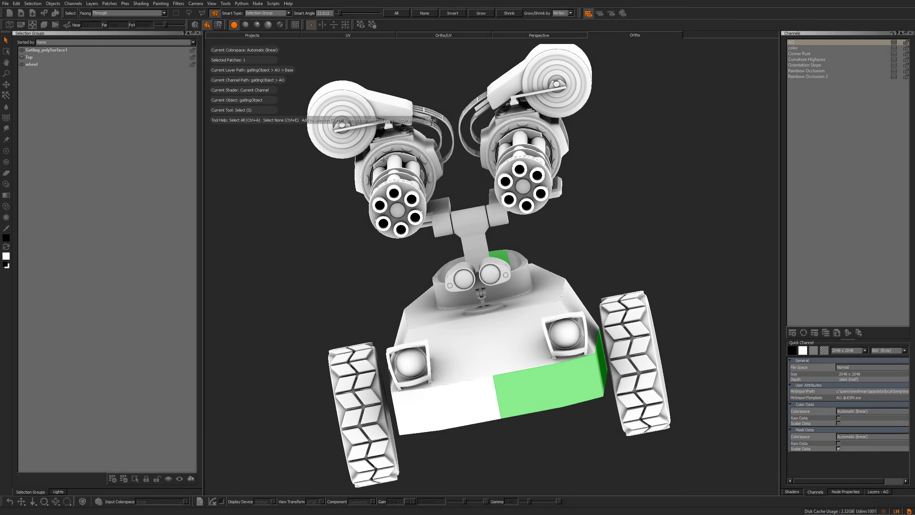
Zoom into the UV tiles to examine the selected green patches
left_click(356, 36)
right_click_drag(505, 204, 463, 234, "alt")
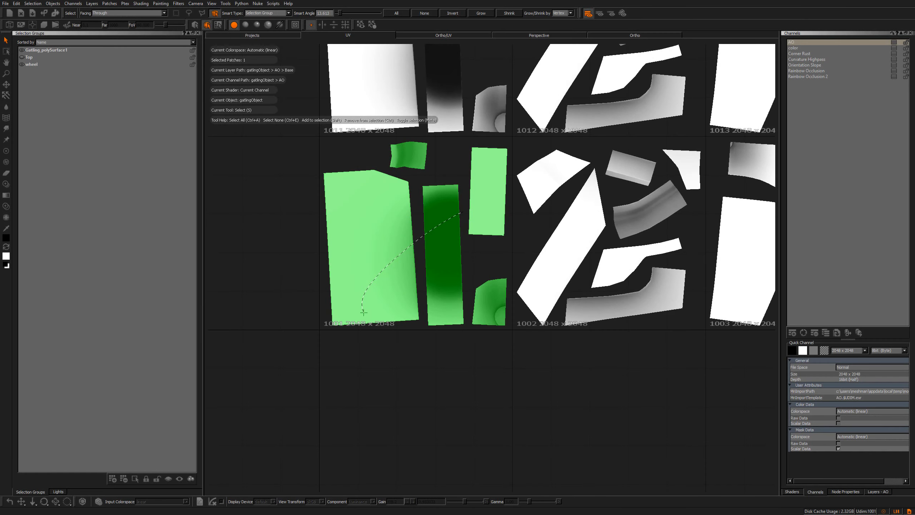
left_click_drag(363, 312, 365, 315)
middle_click_drag(466, 228, 393, 257, "alt")
right_click_drag(393, 258, 352, 303, "alt")
middle_click_drag(350, 304, 472, 223, "alt")
mouse_move(472, 223)
right_mouse_down("alt")
mouse_move(456, 253)
mouse_move(433, 237)
mouse_move(522, 264)
right_mouse_up("alt")
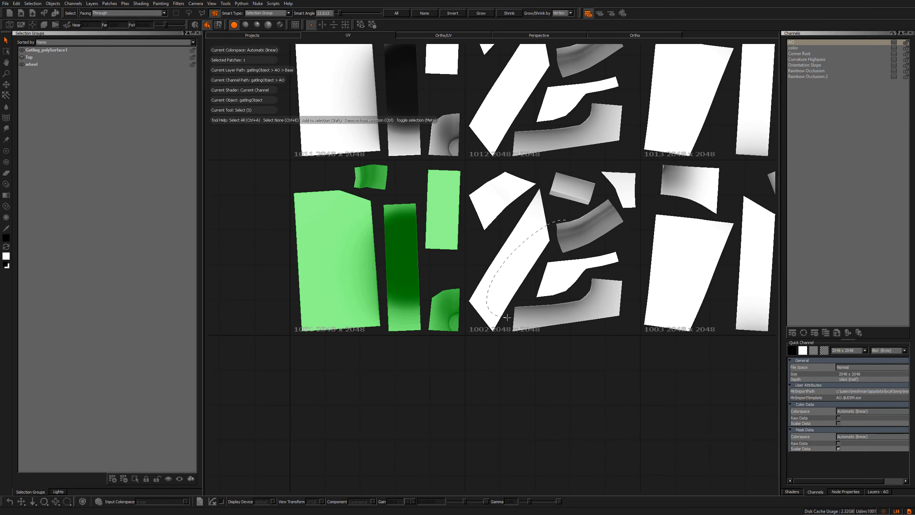
left_click_drag(596, 237, 594, 238)
mouse_move(435, 239)
right_mouse_down("alt")
mouse_move(363, 221)
mouse_move(449, 198)
mouse_move(390, 219)
mouse_move(402, 250)
mouse_move(392, 277)
mouse_move(400, 283)
right_mouse_up("alt")
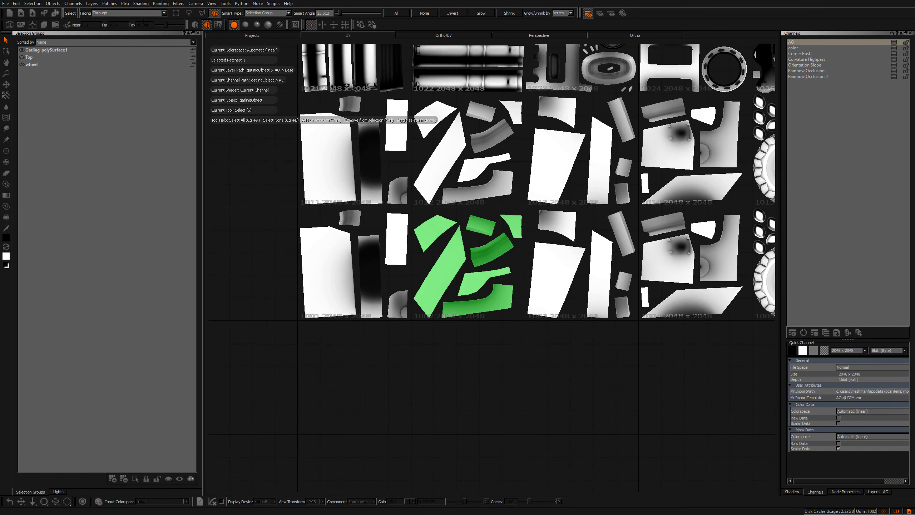
left_click(110, 3)
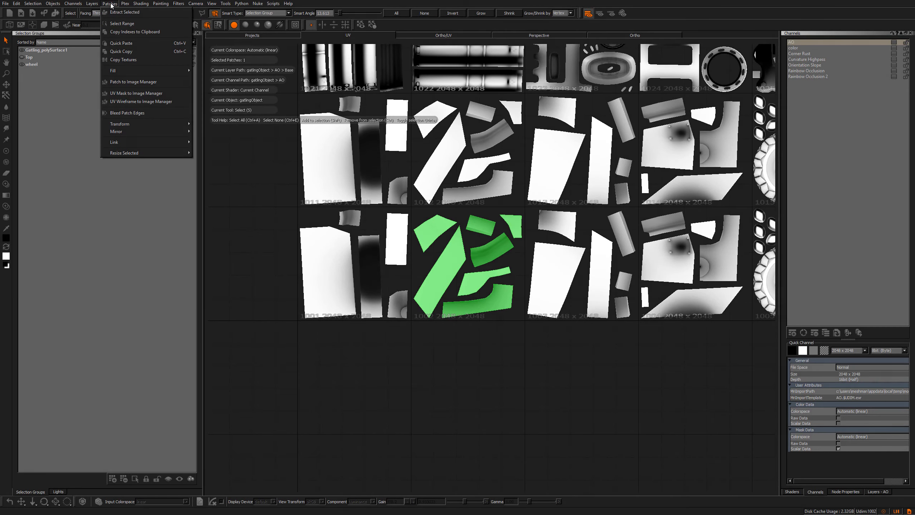
left_click(110, 4)
scroll(377, 206, "down", 10)
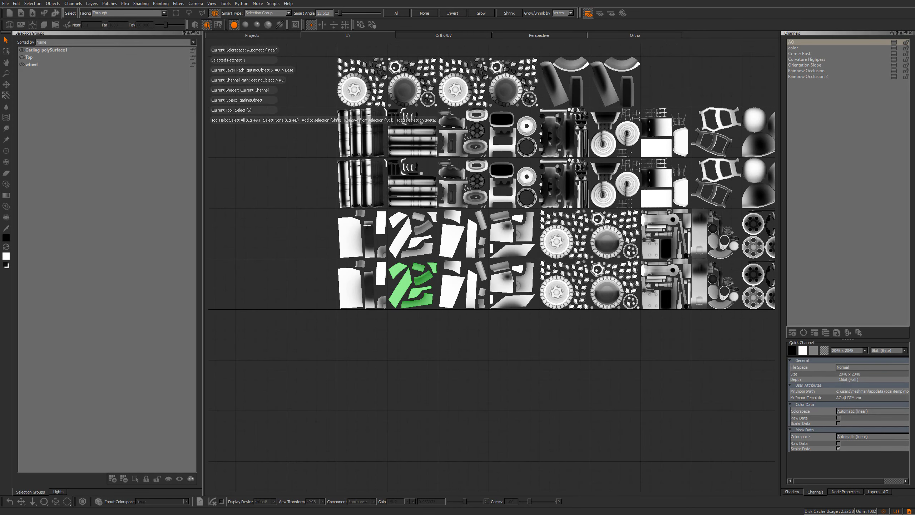
Open the AO channel's layer stack and return to the 3D Ortho view
left_click(878, 492)
left_click(789, 301)
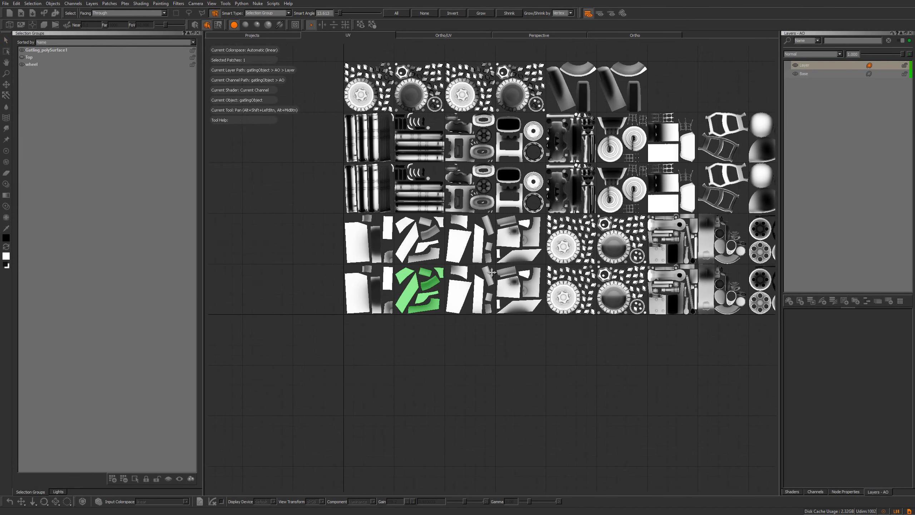
scroll(445, 199, "up", 5)
middle_click_drag(445, 199, 459, 200, "alt")
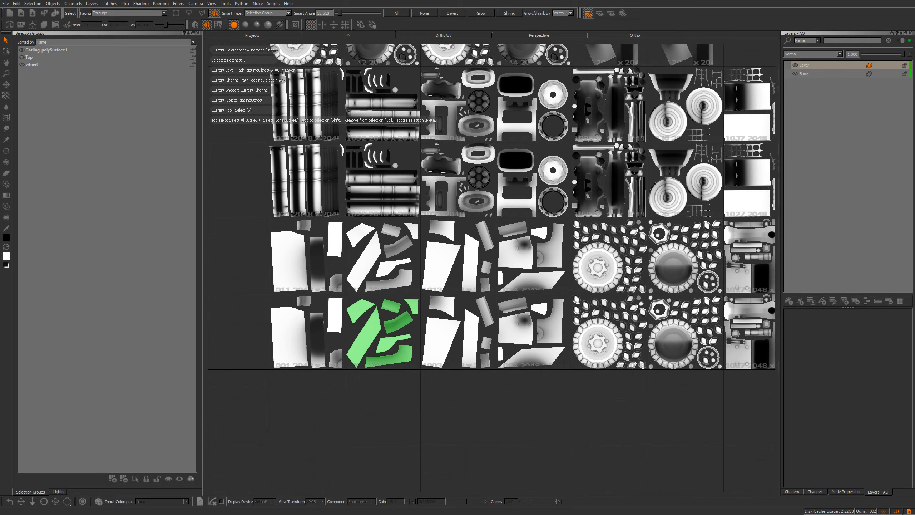
scroll(459, 200, "down", 1)
left_click(635, 35)
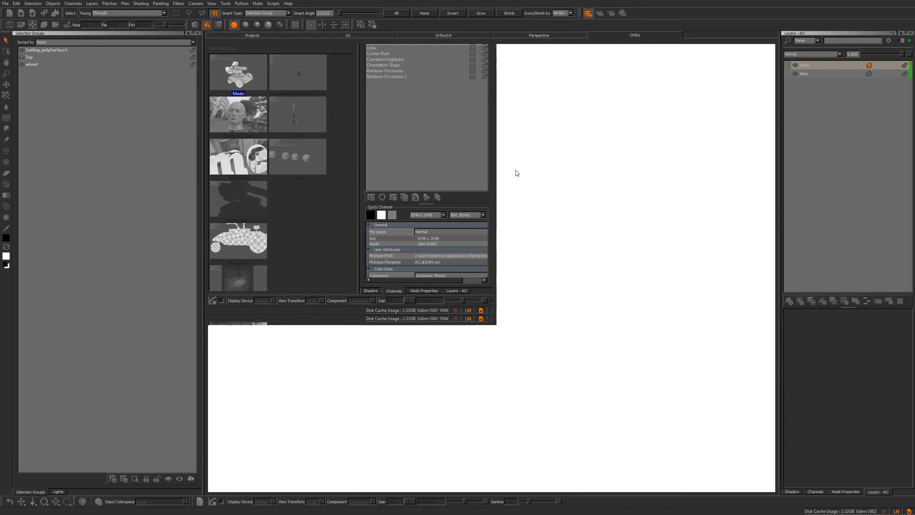
Browse the hull in the 3D view and its UV tiles with the Paint tool active
left_click_drag(457, 304, 385, 219, "alt")
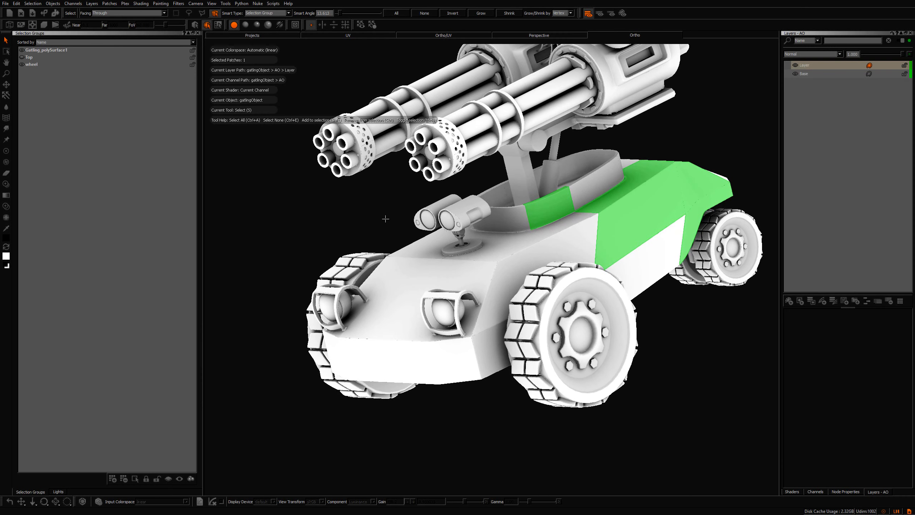
right_click_drag(486, 252, 459, 219, "alt")
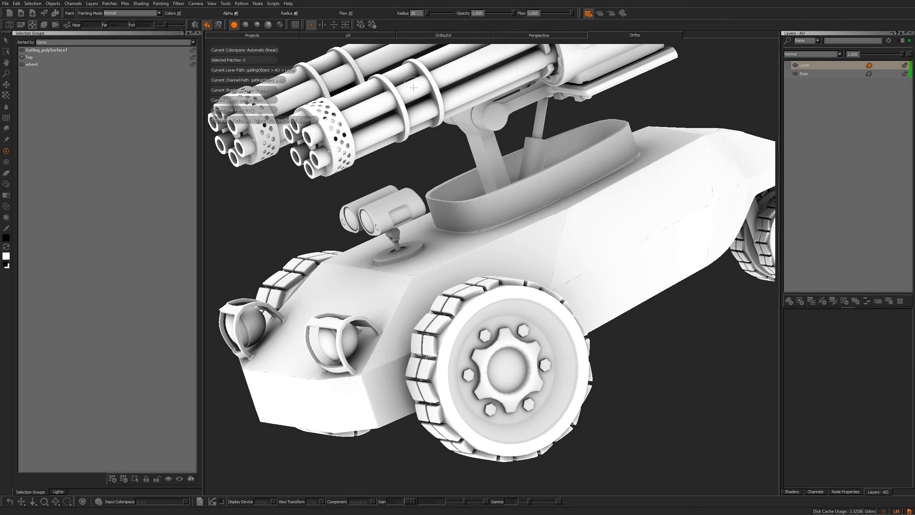
left_click(364, 36)
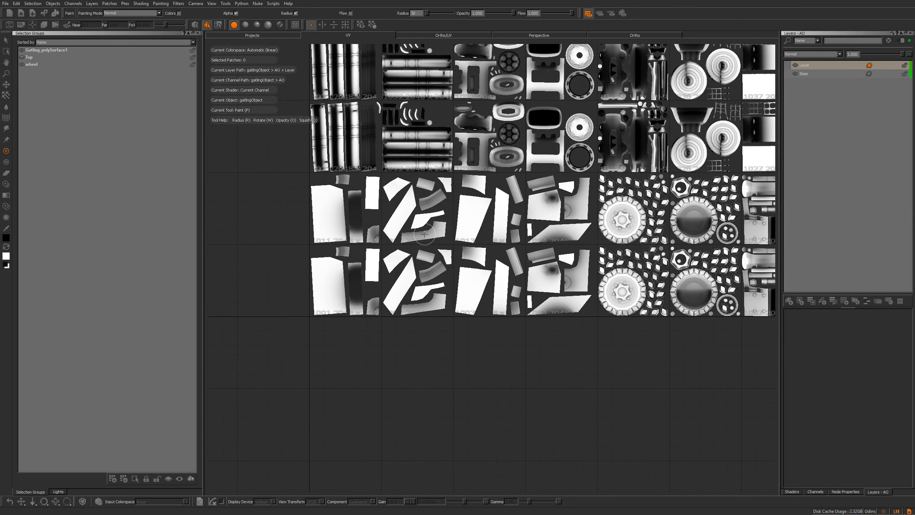
middle_click_drag(422, 237, 349, 234, "alt")
right_click_drag(348, 234, 398, 267, "alt")
middle_click_drag(398, 267, 391, 294, "alt")
right_click_drag(392, 294, 402, 283, "alt")
middle_click_drag(402, 283, 364, 278, "alt")
right_click_drag(363, 278, 375, 266, "alt")
middle_click_drag(375, 267, 375, 270, "alt")
right_click_drag(376, 270, 386, 276, "alt")
middle_click_drag(385, 277, 397, 269, "alt")
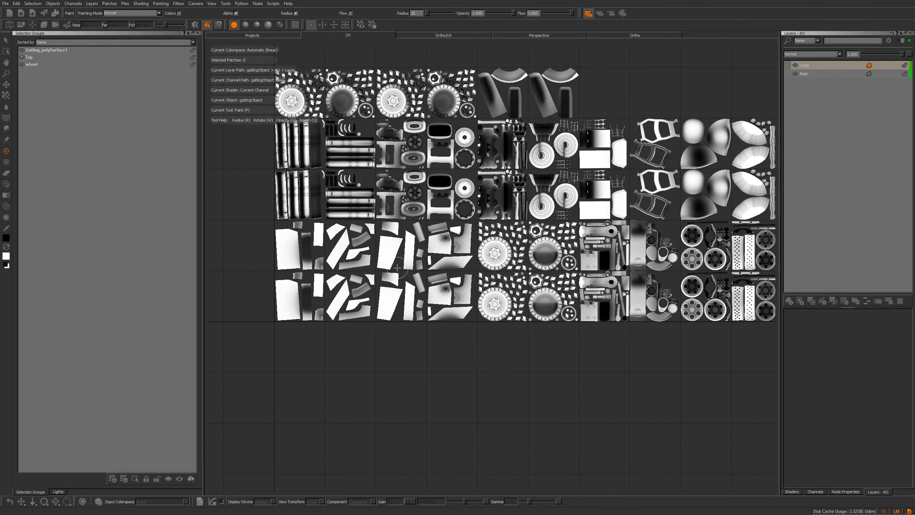
right_click_drag(397, 269, 401, 269, "alt")
middle_click_drag(401, 269, 421, 271, "alt")
right_click_drag(421, 272, 409, 264, "alt")
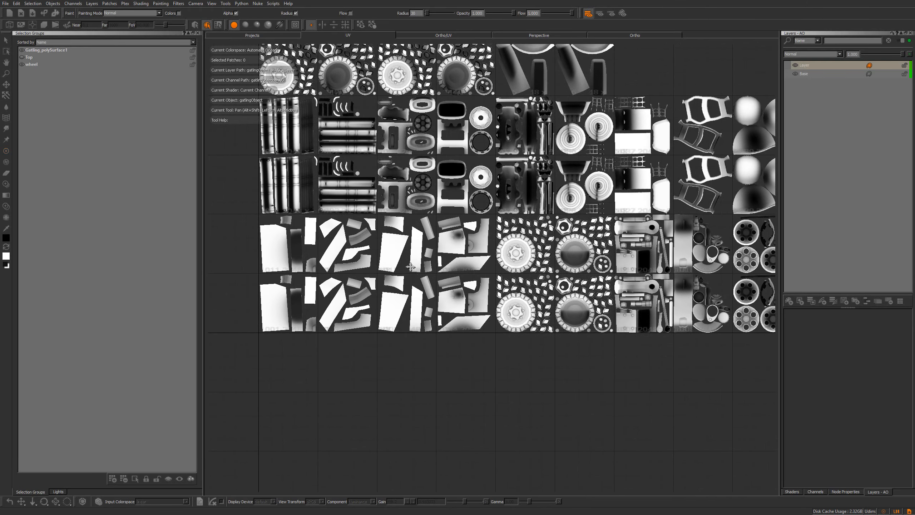
middle_click_drag(409, 263, 409, 268, "alt")
mouse_move(409, 268)
right_mouse_down("alt")
mouse_move(407, 288)
mouse_move(368, 276)
mouse_move(388, 285)
right_mouse_up("alt")
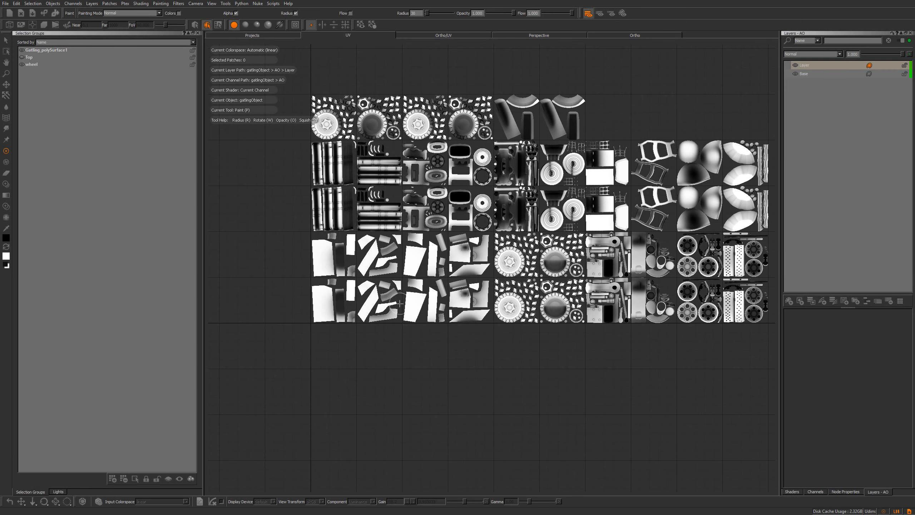
Paint black brush strokes across the side of the tank's hull in the Ortho view
left_click(627, 35)
right_click_drag(591, 272, 501, 237, "alt")
left_click_drag(444, 223, 416, 240, "alt")
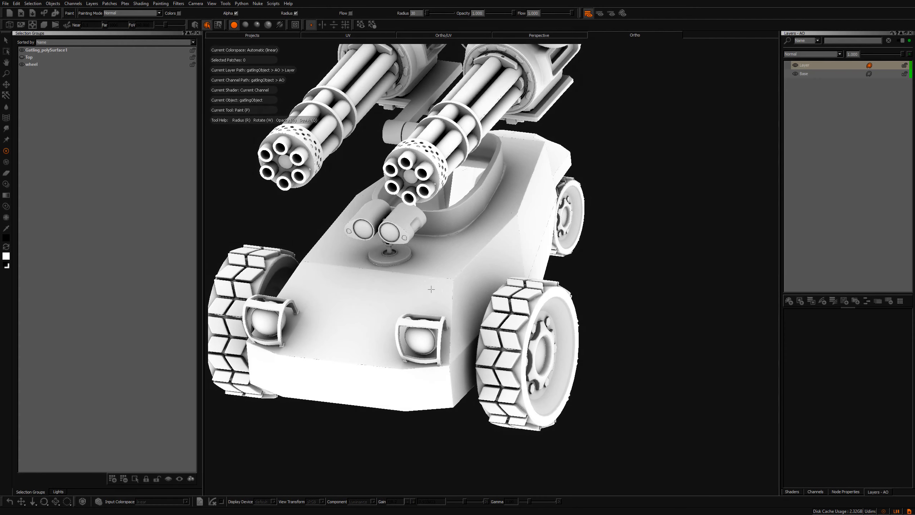
left_click_drag(431, 289, 439, 294, "alt")
middle_click_drag(406, 280, 368, 249, "alt")
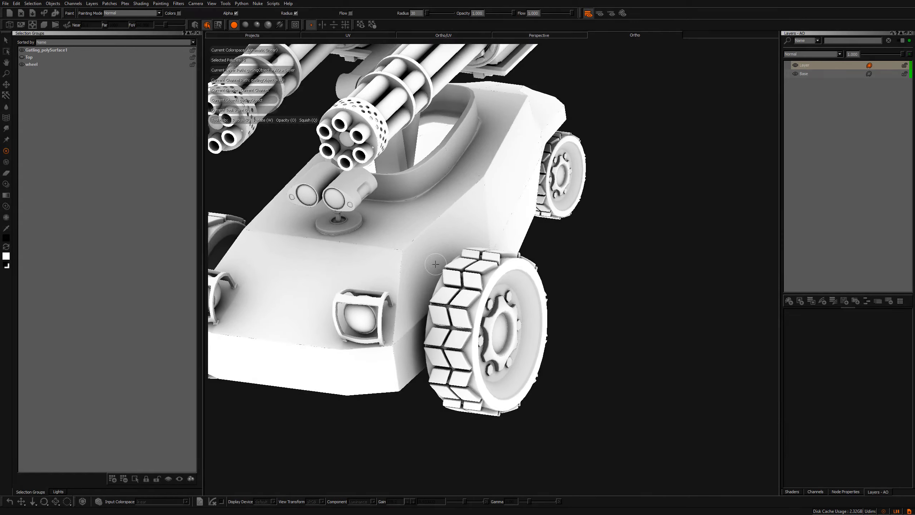
left_click_drag(397, 250, 493, 216, "alt")
middle_click_drag(499, 213, 401, 245, "alt")
right_click_drag(401, 245, 495, 238, "alt")
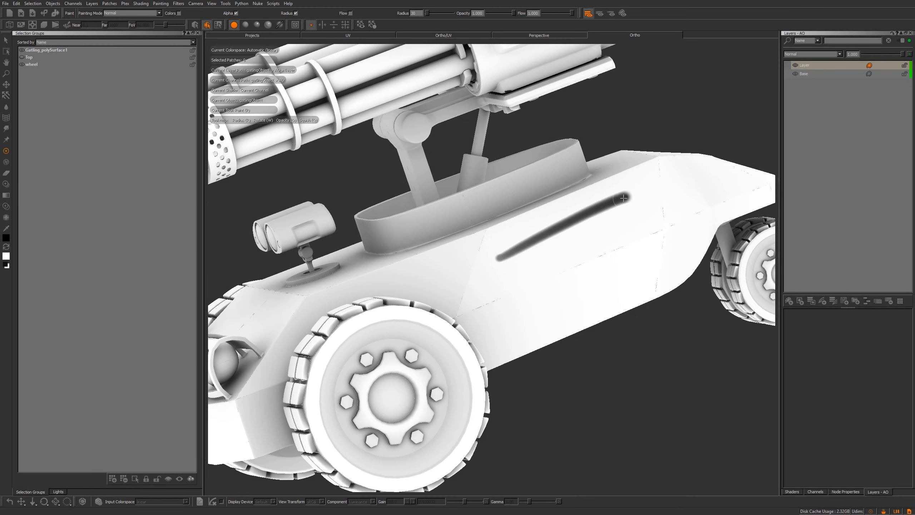
left_click_drag(506, 272, 639, 207)
left_click_drag(512, 294, 613, 239)
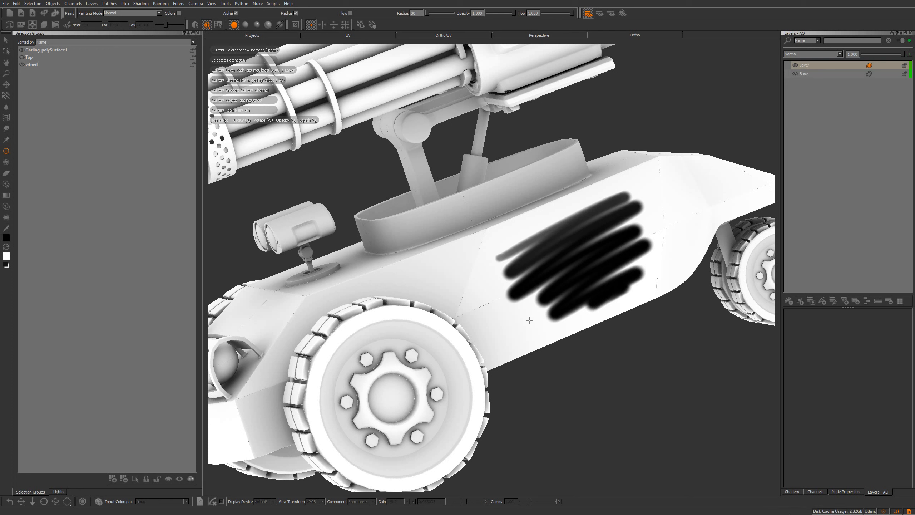
Orbit around the hull to check the painted strokes in 3D and UV views
left_click_drag(530, 320, 577, 246, "alt")
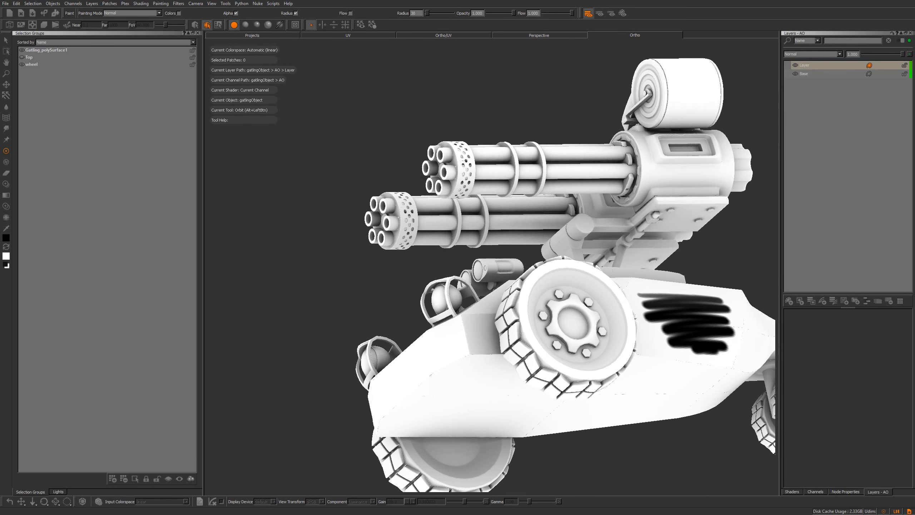
left_click_drag(532, 292, 521, 286, "alt")
middle_click_drag(529, 229, 452, 216, "alt")
right_click_drag(452, 216, 486, 247, "alt")
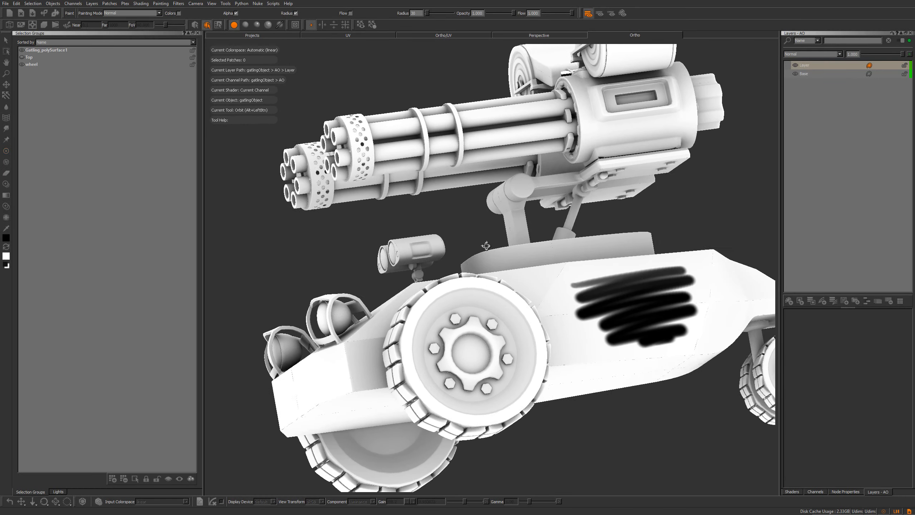
left_click(352, 37)
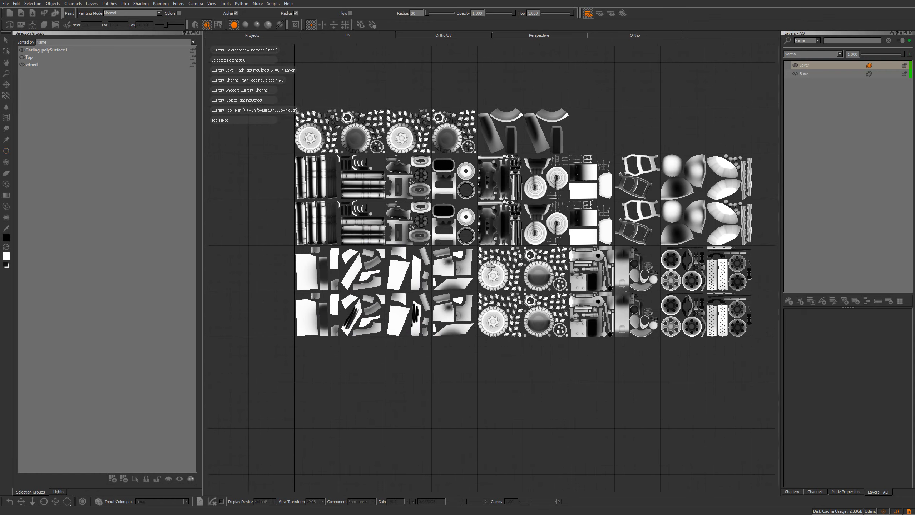
left_click(631, 36)
right_click_drag(584, 217, 609, 234, "alt")
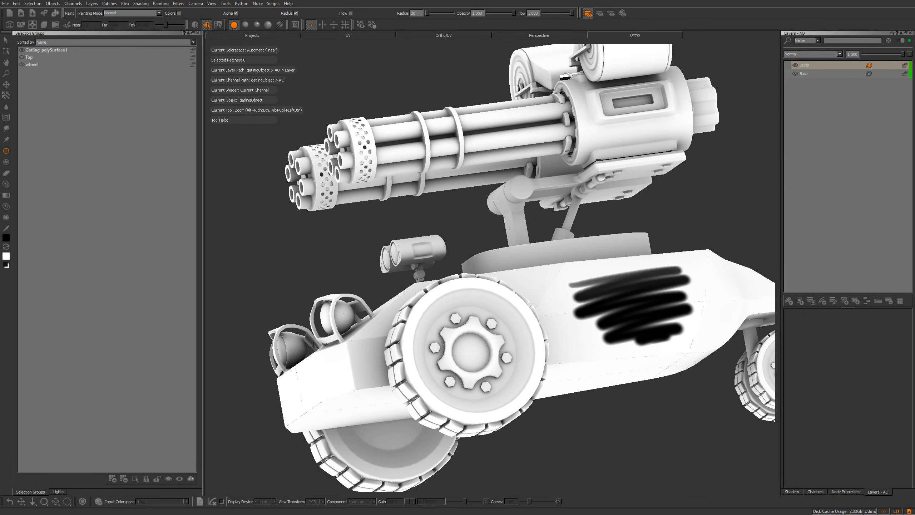
Switch to the Select tool and select the hull patches around the painted strokes
left_click(10, 44)
left_click_drag(565, 240, 632, 292, "alt")
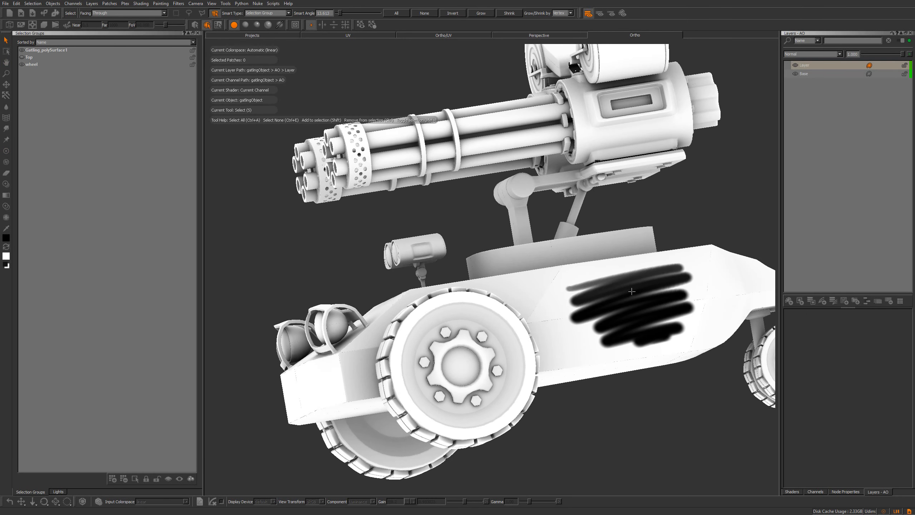
left_click(632, 292)
left_click(603, 339, "shift")
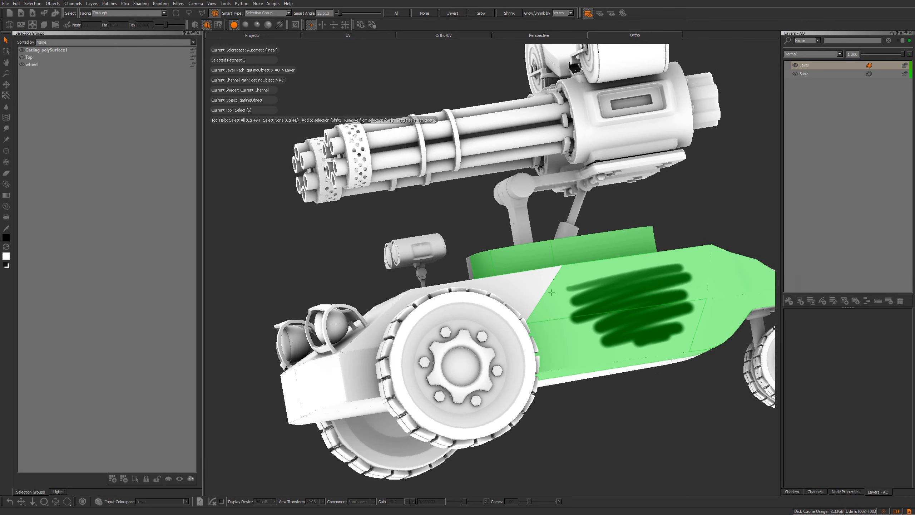
left_click_drag(604, 339, 707, 287, "alt")
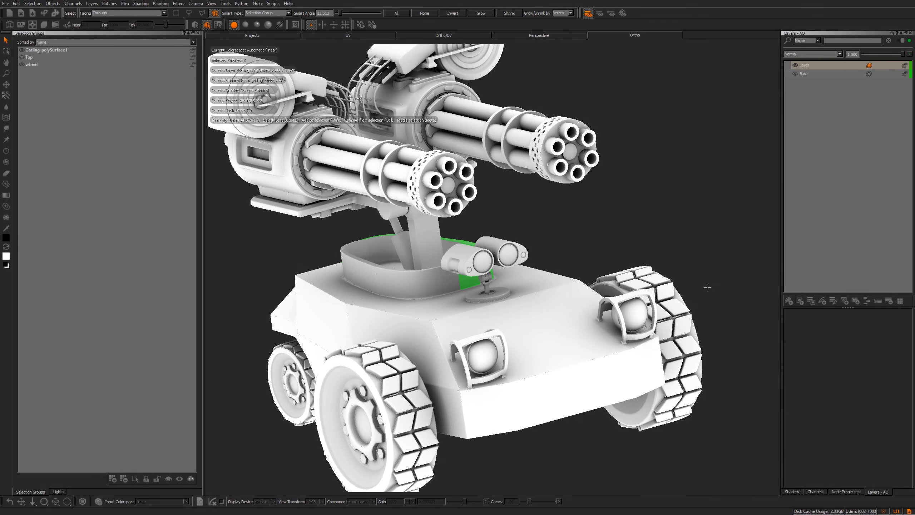
left_click(339, 318, "shift")
left_click_drag(345, 336, 338, 380, "alt")
left_click(342, 375)
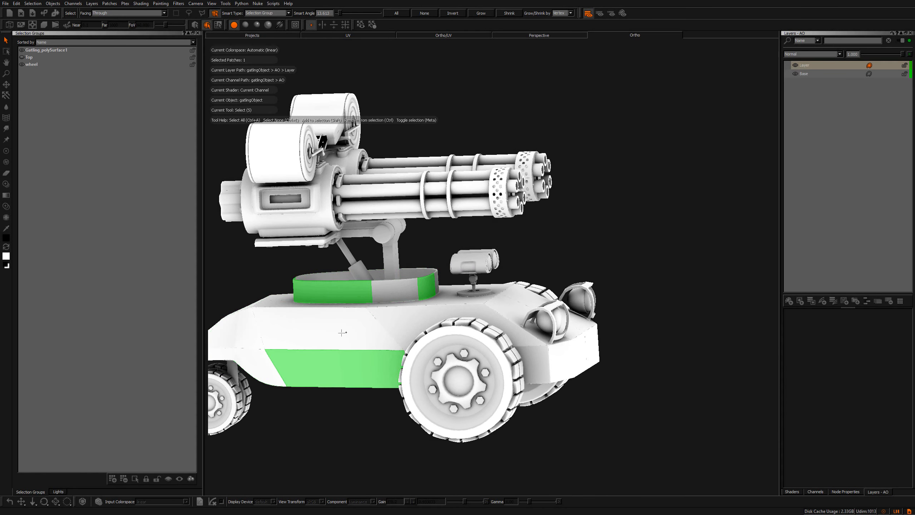
left_click(342, 333, "shift")
left_click_drag(342, 334, 468, 286, "alt")
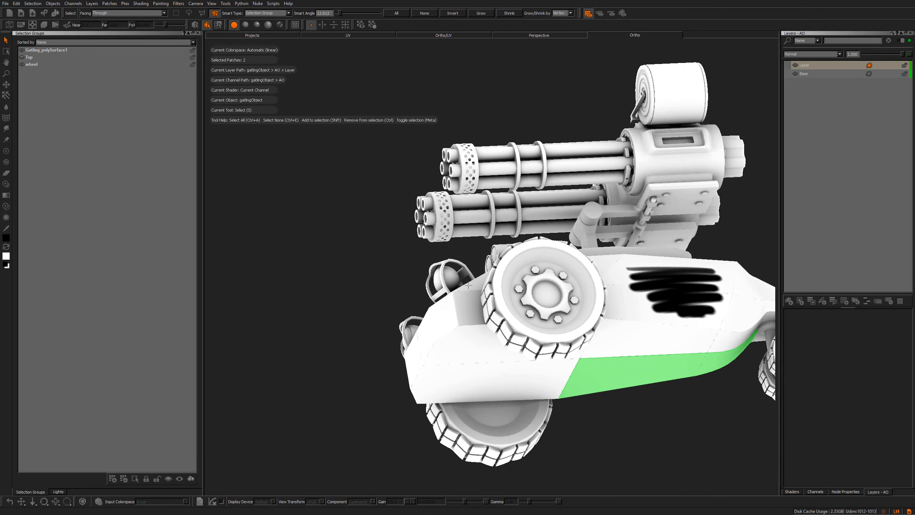
left_click(666, 306, "shift")
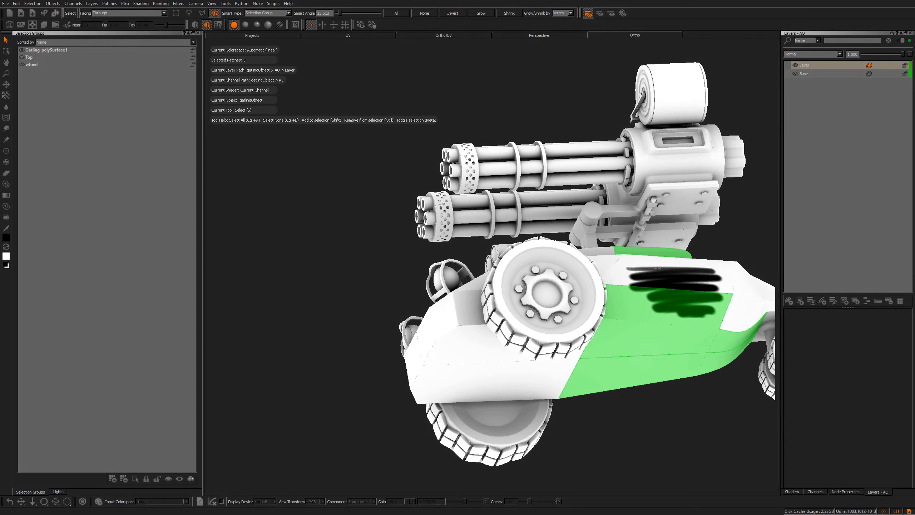
Add the last hull patch to the selection and isolate the selected patches
left_click(658, 268, "shift")
key("shift+i")
left_click_drag(662, 273, 694, 313, "alt")
right_click_drag(694, 314, 674, 314, "alt")
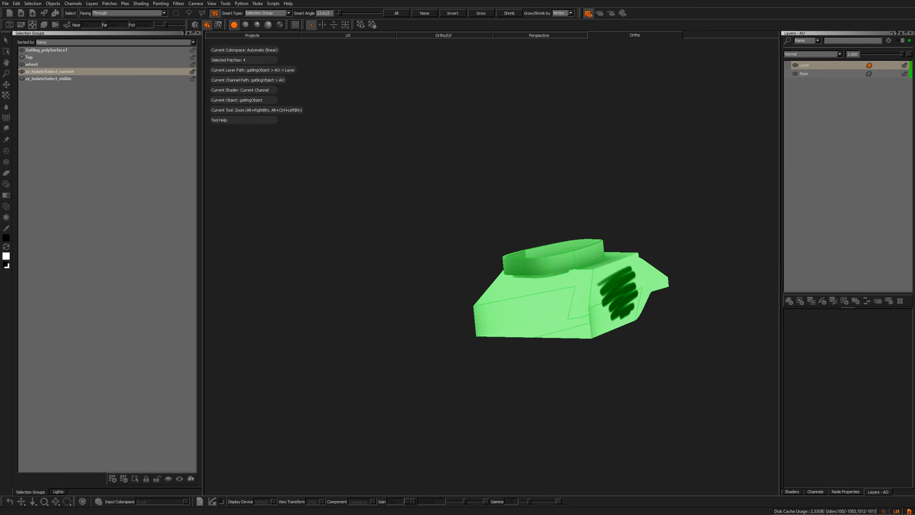
left_click_drag(612, 277, 598, 336, "alt")
left_click_drag(516, 183, 707, 256, "alt")
mouse_move(649, 260)
right_mouse_down("alt")
mouse_move(638, 260)
mouse_move(665, 261)
right_mouse_up("alt")
mouse_move(591, 274)
left_mouse_down("alt")
mouse_move(368, 293)
mouse_move(562, 264)
left_mouse_up("alt")
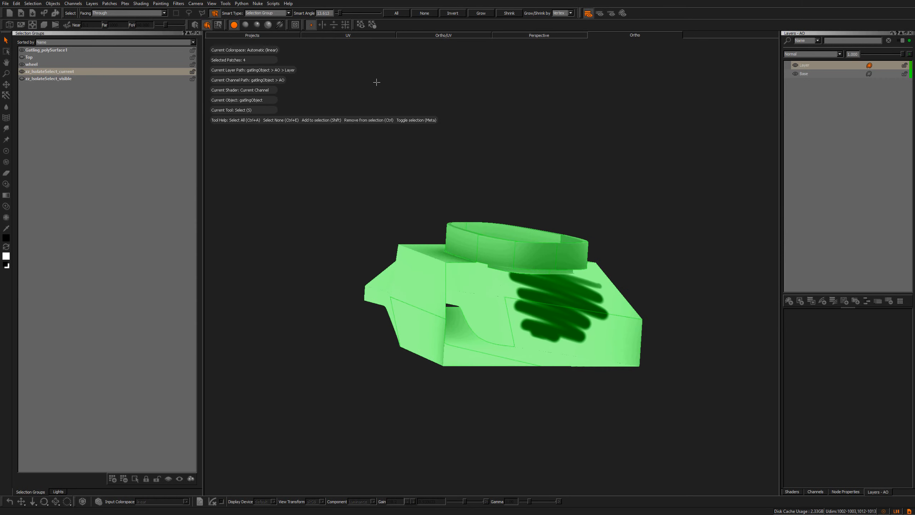
View the isolated patches in the UV layout
left_click(355, 36)
right_click_drag(522, 214, 529, 219, "alt")
middle_click_drag(441, 261, 643, 193, "alt")
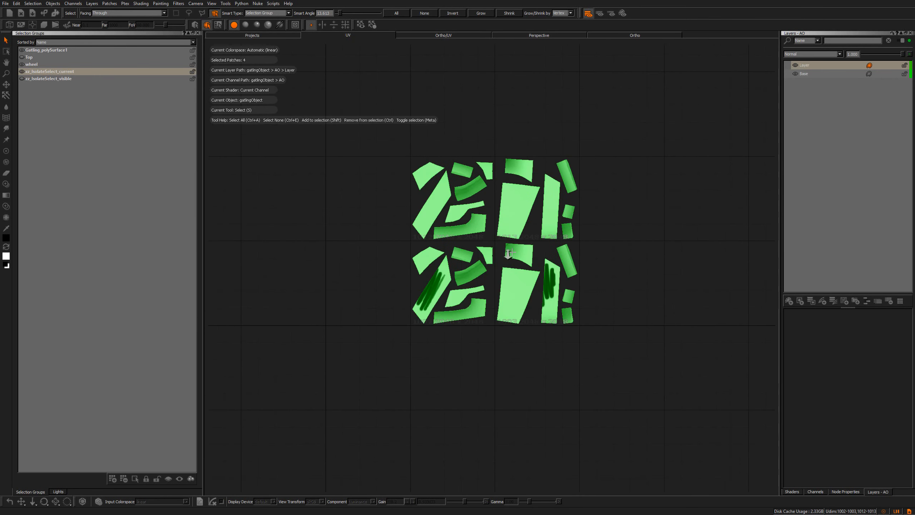
Clear the patch selection and pan around the isolated UV tiles to inspect the painted strokes
right_click_drag(643, 193, 648, 193, "alt")
left_click(646, 195)
middle_click_drag(564, 252, 555, 262, "alt")
right_click_drag(524, 265, 533, 265, "alt")
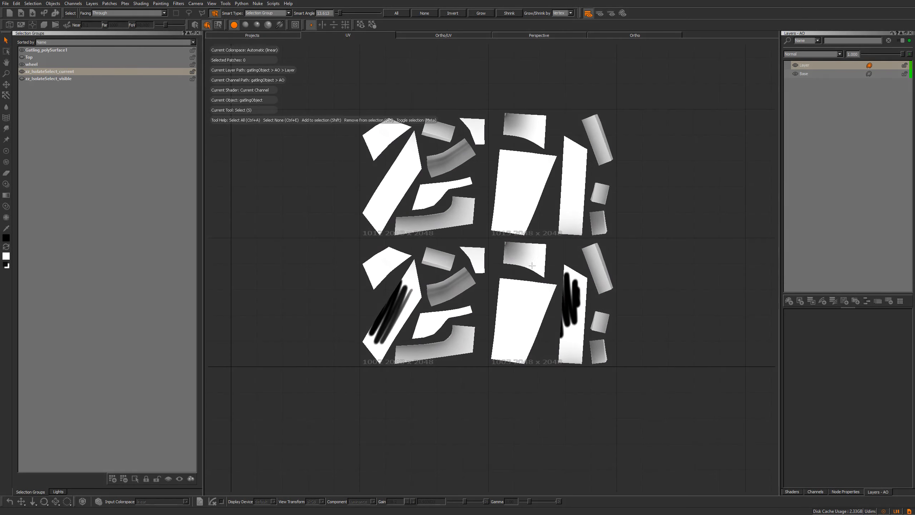
middle_click_drag(548, 271, 548, 290, "alt")
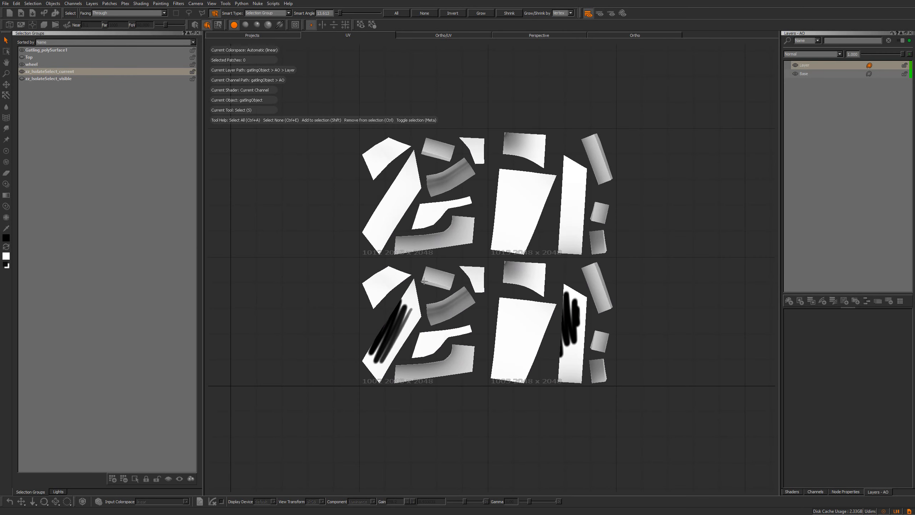
middle_click_drag(521, 248, 521, 255, "alt")
right_click_drag(520, 256, 510, 256, "alt")
middle_click_drag(511, 256, 511, 244, "alt")
right_click_drag(510, 244, 521, 248, "alt")
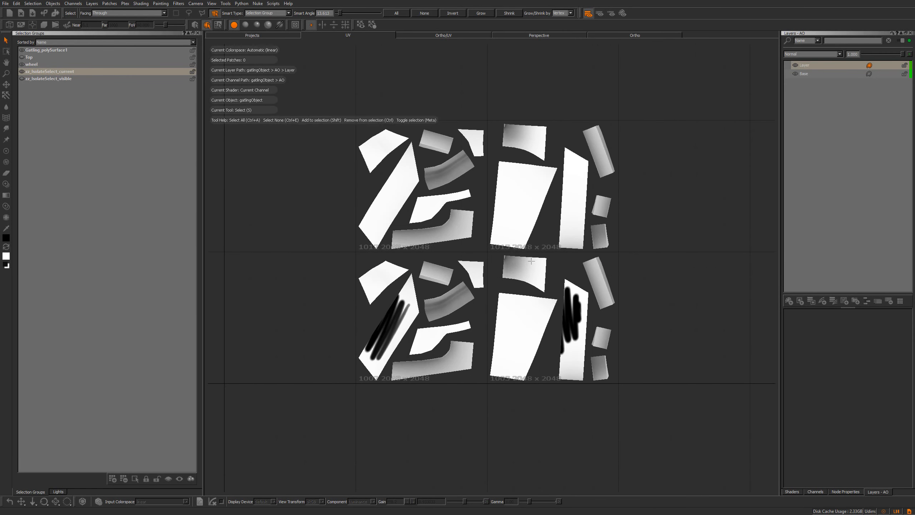
middle_click_drag(520, 258, 523, 263, "alt")
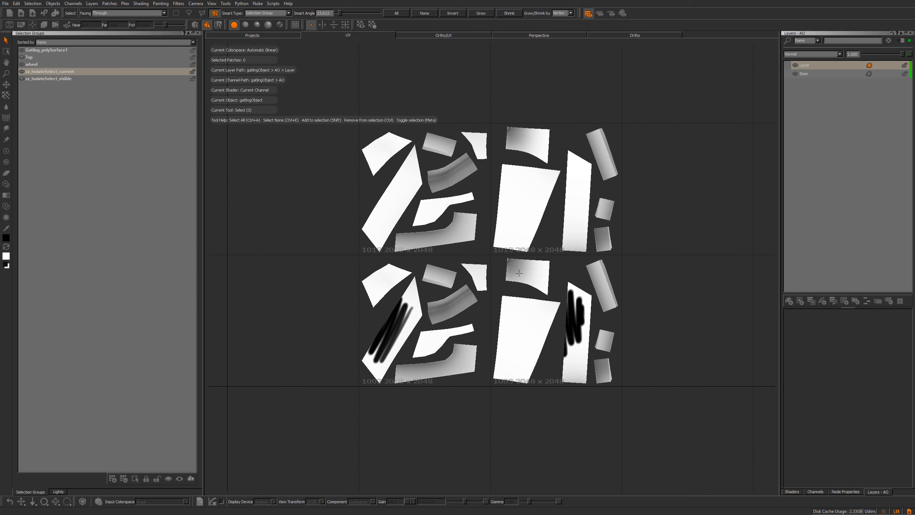
middle_click_drag(512, 249, 519, 259, "alt")
right_click_drag(519, 259, 506, 259, "alt")
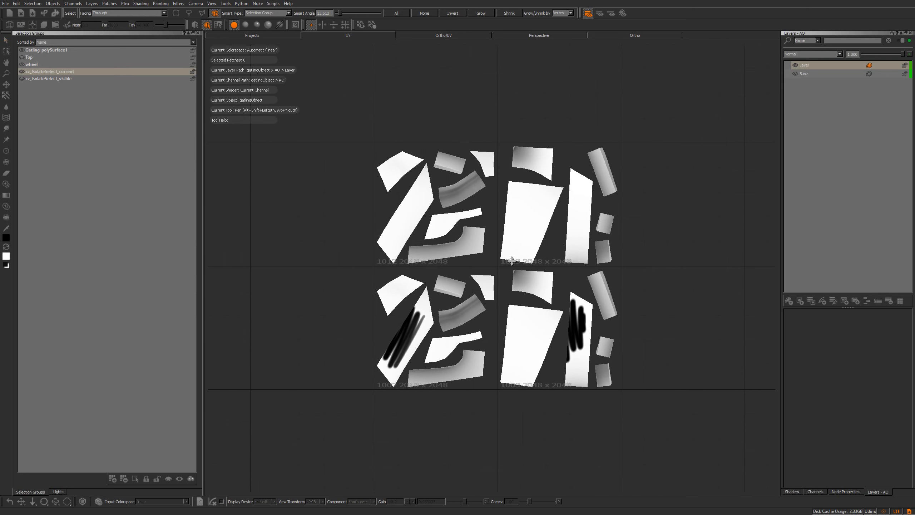
middle_click_drag(504, 273, 502, 273, "alt")
right_click_drag(502, 274, 508, 280, "alt")
middle_click_drag(494, 259, 497, 267, "alt")
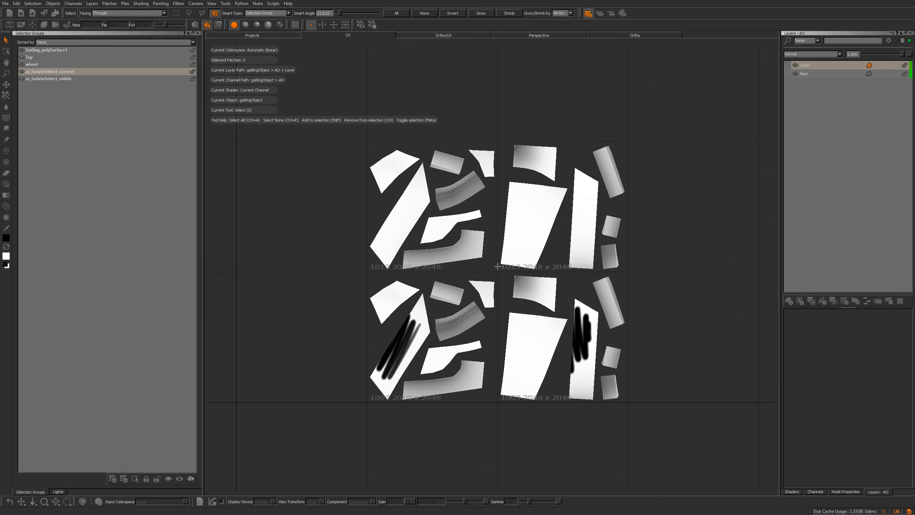
right_click_drag(407, 306, 413, 307, "alt")
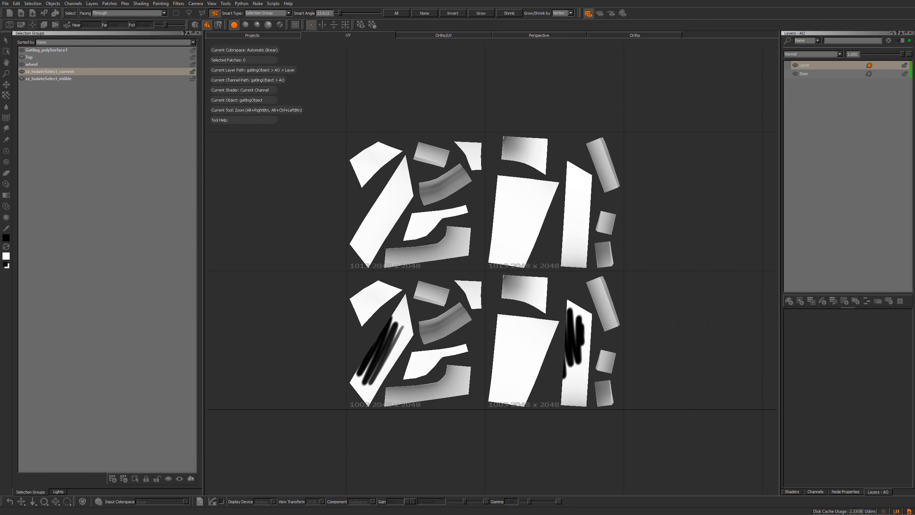
Quick-copy the painted patch in tile 1002 and paste it onto the matching patch in tile 1012
left_click(399, 346)
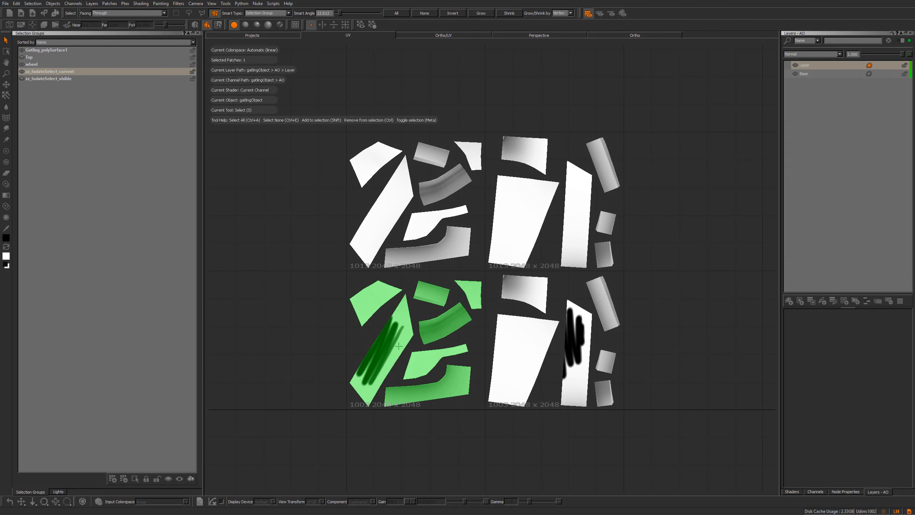
left_click(395, 217)
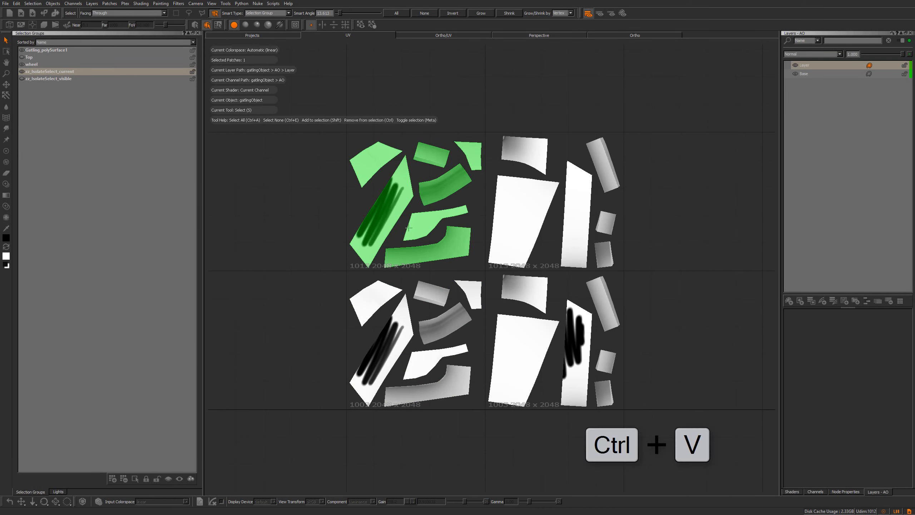
Quick-copy the painted patch in tile 1003 and paste it onto the matching patch in tile 1013
middle_click_drag(404, 279, 391, 275, "alt")
middle_click_drag(389, 188, 349, 184, "alt")
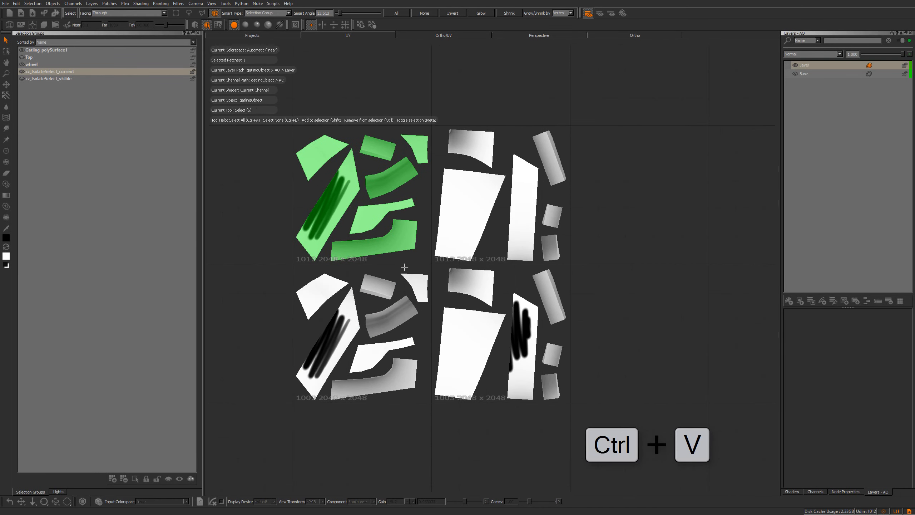
left_click(477, 348)
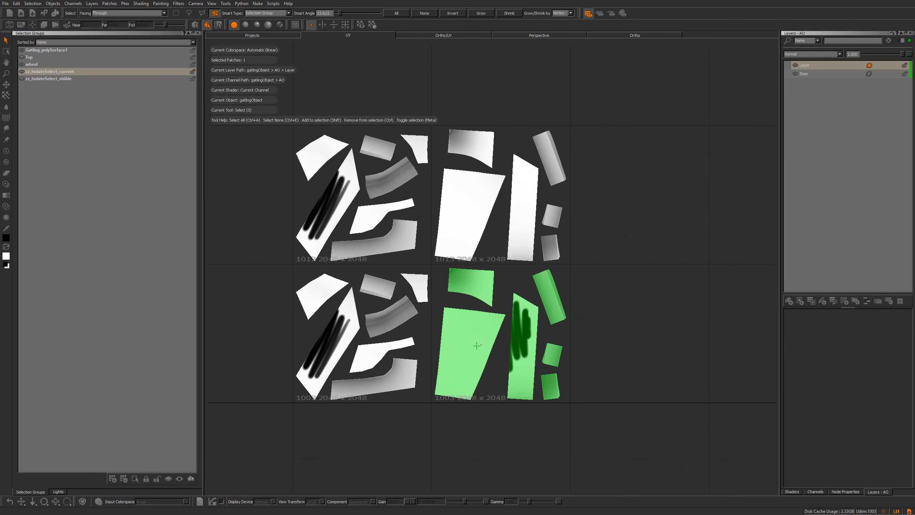
left_click(475, 236)
Exit patch isolation and orbit the whole tank in the Ortho view to check the painted hull
scroll(492, 264, "down", 1)
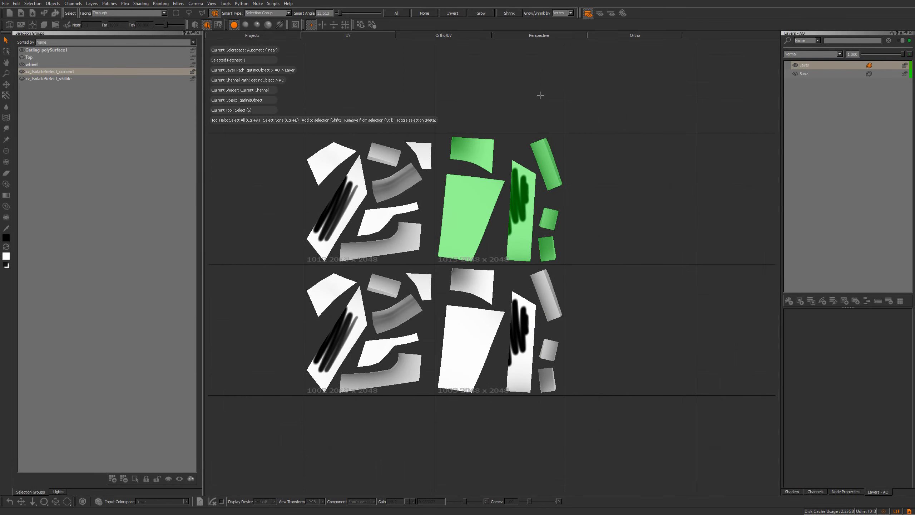
left_click(635, 35)
left_click_drag(578, 198, 348, 284, "alt")
middle_click_drag(347, 284, 301, 243, "alt")
right_click_drag(301, 243, 406, 354, "alt")
left_click_drag(407, 353, 637, 324, "alt")
key("shift+i")
right_click_drag(637, 325, 462, 303, "alt")
left_click_drag(461, 302, 633, 227, "alt")
left_click_drag(461, 340, 490, 346, "alt")
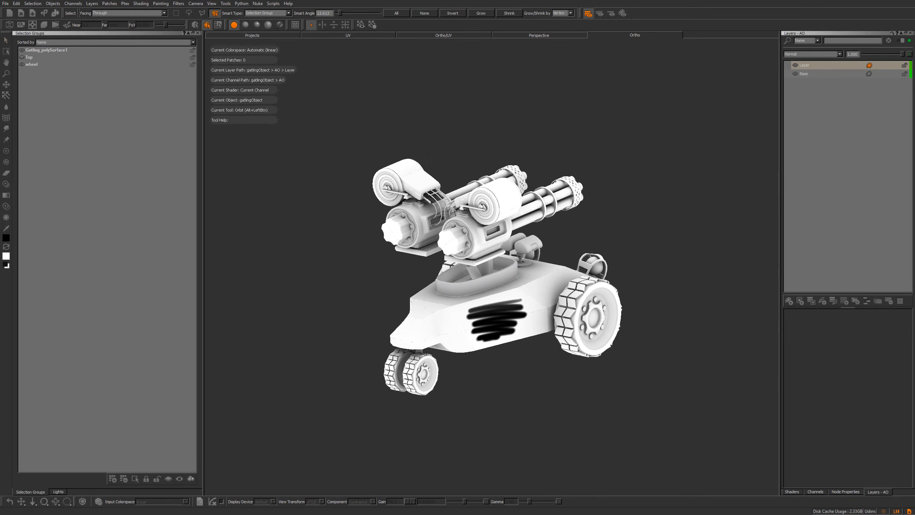
middle_click_drag(490, 346, 509, 306, "alt")
right_click_drag(508, 306, 513, 336, "alt")
left_click_drag(513, 336, 541, 307, "alt")
Examine the full UV layout of the tank, zooming and panning over the hull tiles
left_click(348, 36)
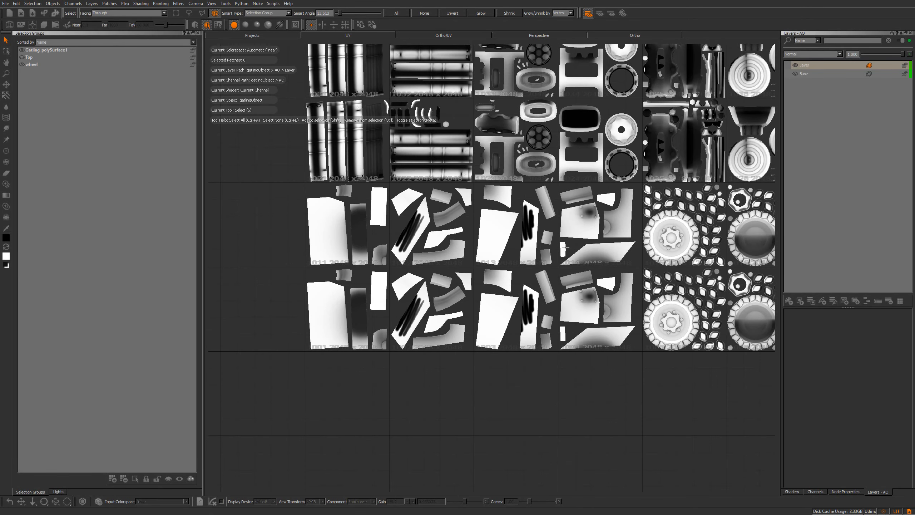
middle_click_drag(565, 248, 502, 240, "alt")
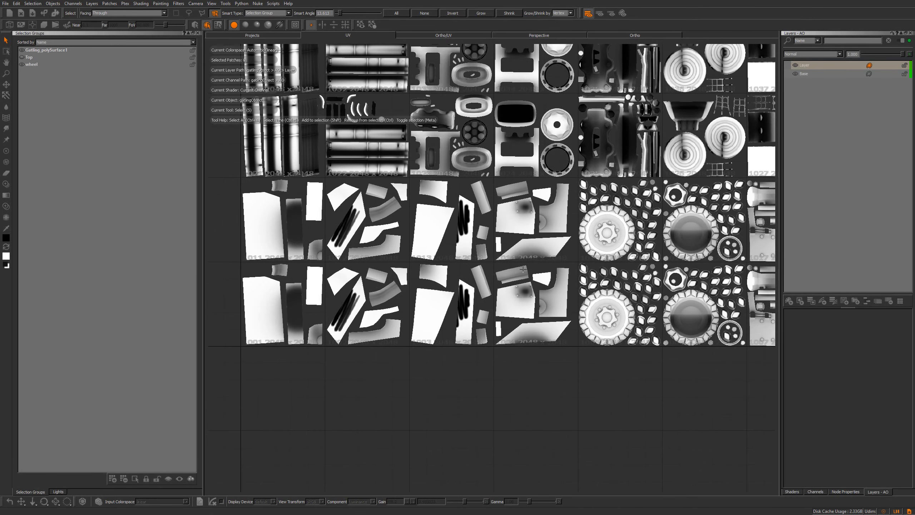
right_click_drag(502, 240, 482, 252, "alt")
middle_click_drag(482, 252, 482, 268, "alt")
right_click_drag(482, 268, 475, 272, "alt")
middle_click_drag(475, 271, 473, 272, "alt")
right_click_drag(473, 272, 522, 225, "alt")
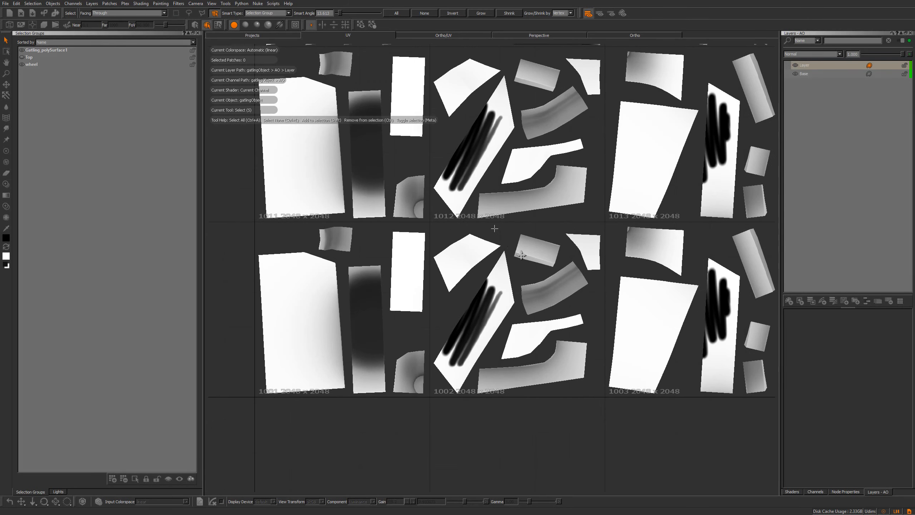
middle_click_drag(468, 192, 535, 233, "alt")
right_click_drag(535, 234, 531, 239, "alt")
middle_click_drag(400, 244, 486, 249, "alt")
right_click_drag(486, 248, 495, 227, "alt")
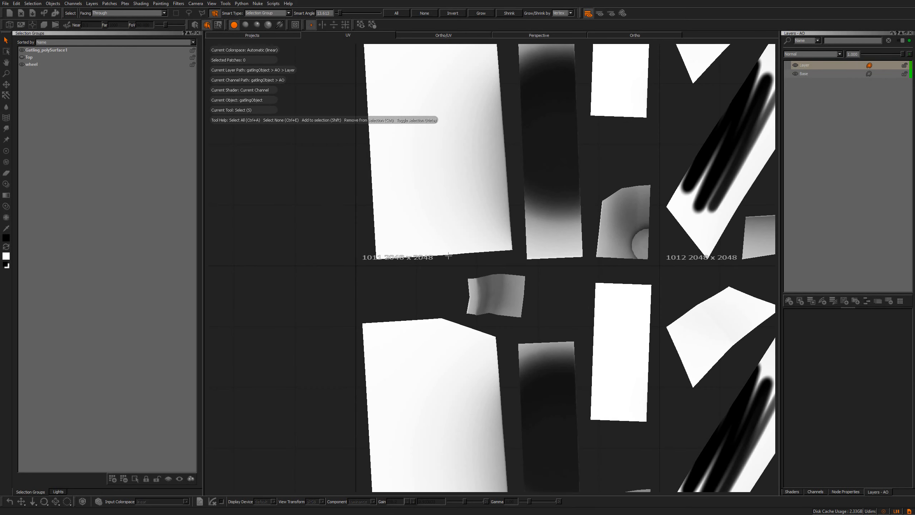
middle_click_drag(443, 244, 440, 244, "alt")
right_click_drag(439, 218, 434, 229, "alt")
middle_click_drag(465, 217, 440, 207, "alt")
right_click_drag(441, 207, 446, 218, "alt")
middle_click_drag(450, 215, 391, 221, "alt")
right_click_drag(432, 218, 430, 225, "alt")
middle_click_drag(464, 221, 370, 226, "alt")
right_click_drag(428, 238, 433, 230, "alt")
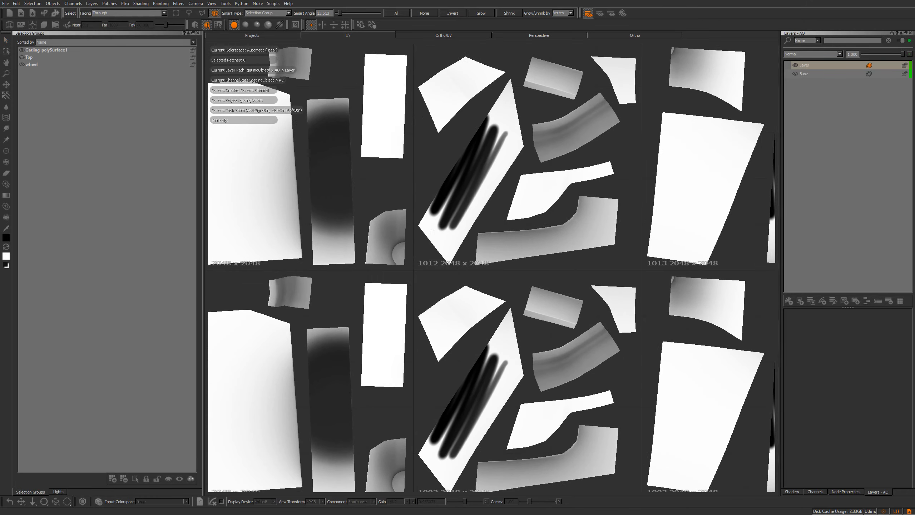
middle_click_drag(432, 230, 430, 239, "alt")
right_click_drag(430, 239, 426, 247, "alt")
middle_click_drag(411, 228, 378, 235, "alt")
right_click_drag(377, 235, 378, 235, "alt")
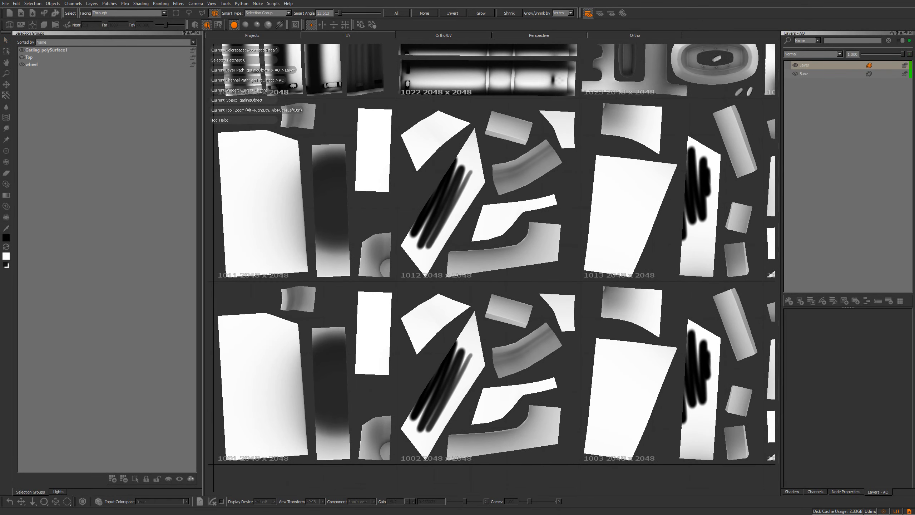
middle_click_drag(422, 228, 414, 241, "alt")
right_click_drag(414, 241, 410, 249, "alt")
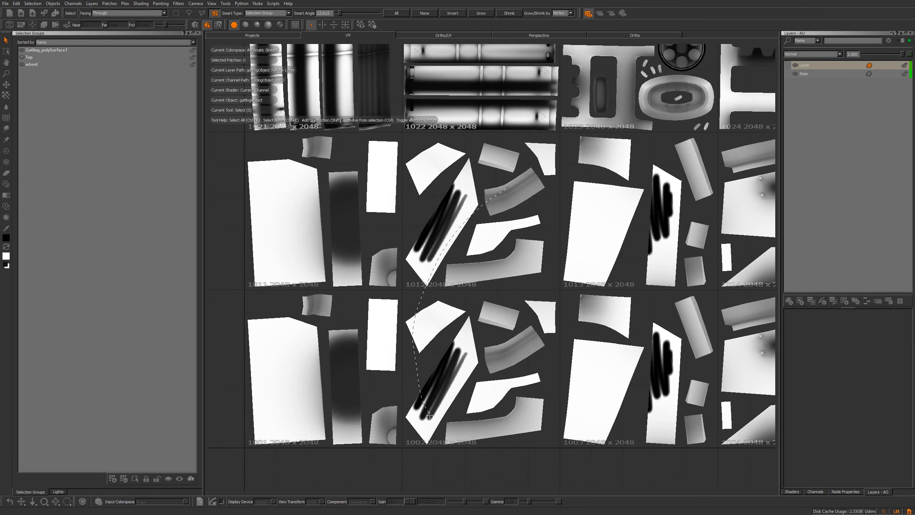
Select the four hull patches in tiles 1002, 1003, 1012 and 1013
left_click_drag(508, 224, 509, 225)
middle_click_drag(508, 225, 450, 225, "alt")
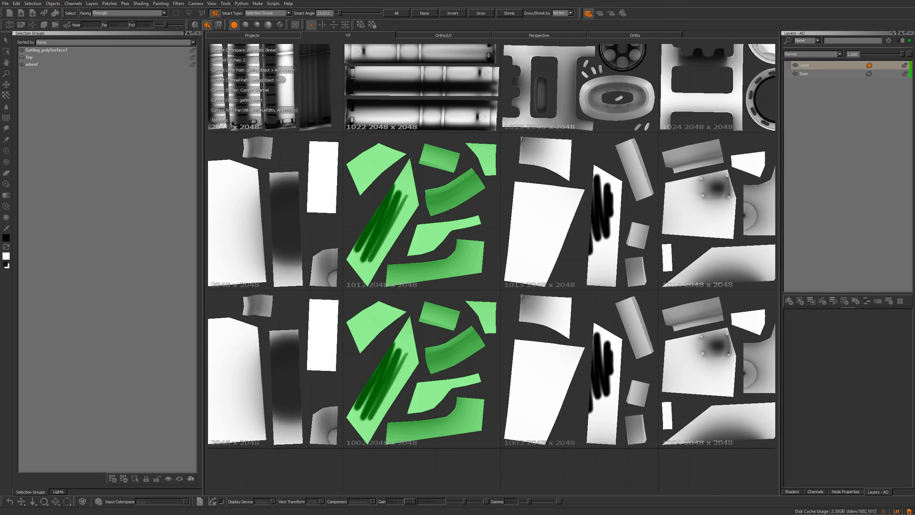
left_click_drag(595, 218, 594, 218)
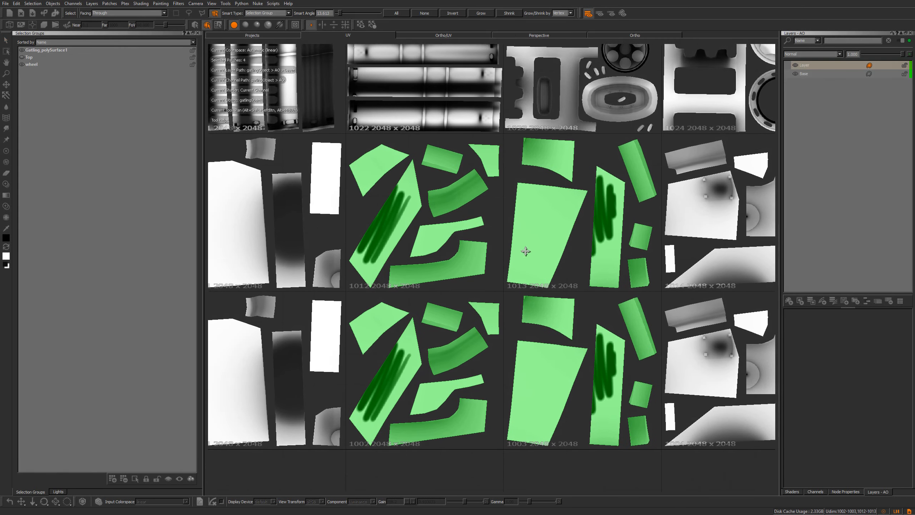
middle_click_drag(528, 250, 533, 258, "alt")
right_click_drag(533, 258, 497, 249, "alt")
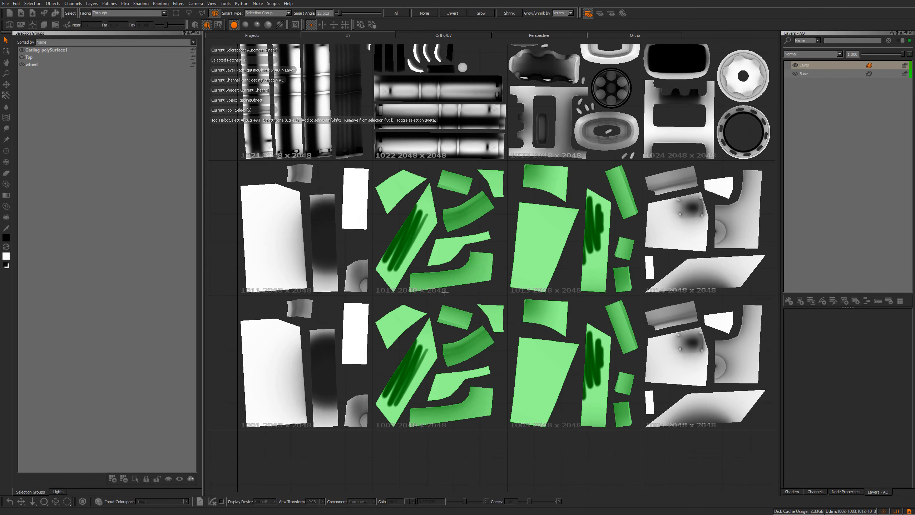
middle_click_drag(445, 292, 452, 304, "alt")
right_click_drag(453, 304, 439, 237, "alt")
middle_click_drag(439, 237, 455, 261, "alt")
right_click_drag(455, 261, 455, 259, "alt")
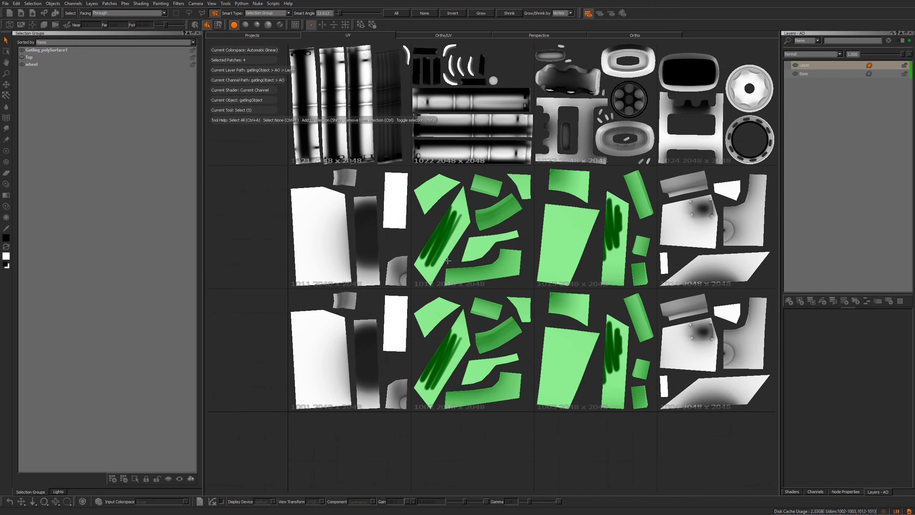
middle_click_drag(455, 259, 455, 271, "alt")
right_click_drag(455, 271, 455, 294, "alt")
middle_click_drag(455, 283, 449, 285, "alt")
right_click_drag(450, 285, 450, 270, "alt")
middle_click_drag(451, 292, 449, 289, "alt")
right_click_drag(449, 289, 449, 283, "alt")
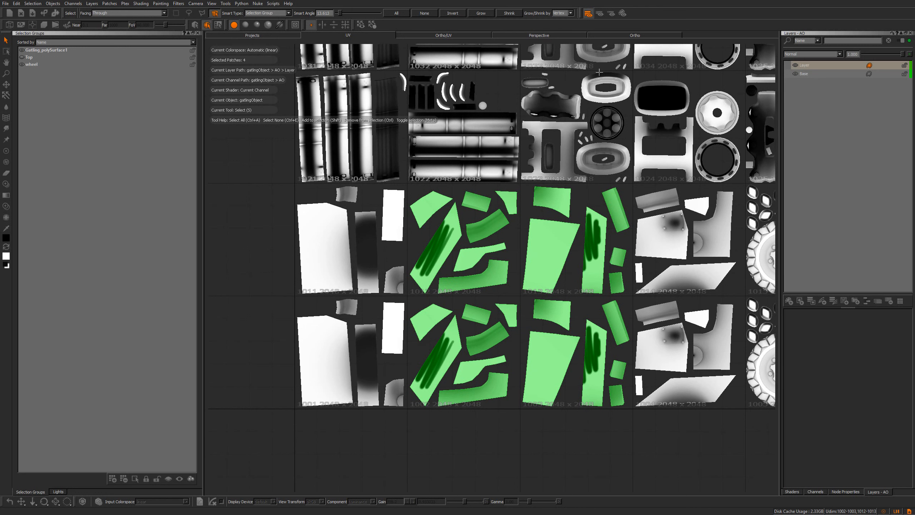
Resize the selected hull patches to 4096 x 4096
middle_click_drag(431, 269, 433, 271, "alt")
left_click(111, 3)
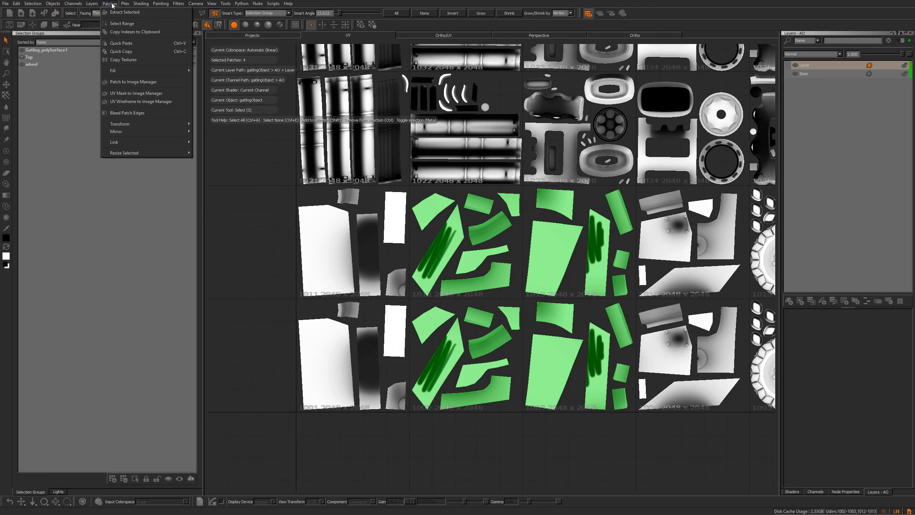
mouse_move(137, 155)
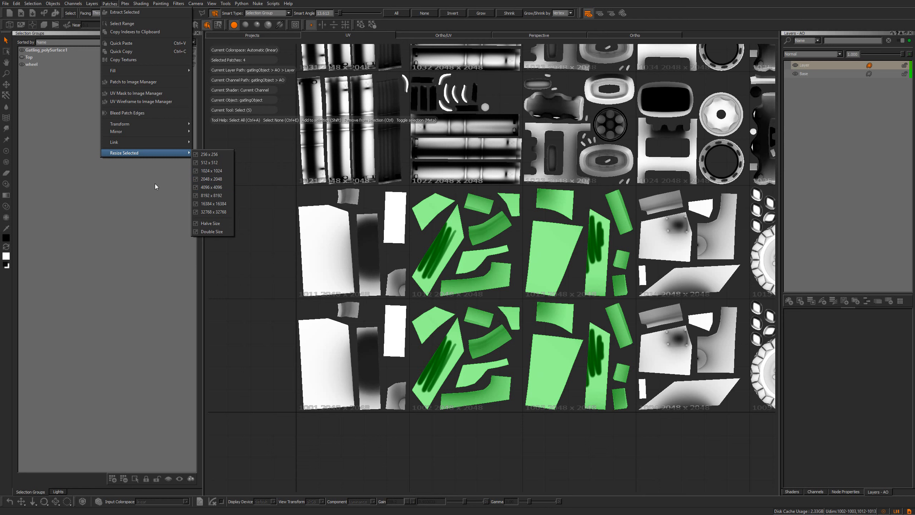
middle_click_drag(464, 252, 456, 249, "alt")
right_click(456, 249)
mouse_move(482, 362)
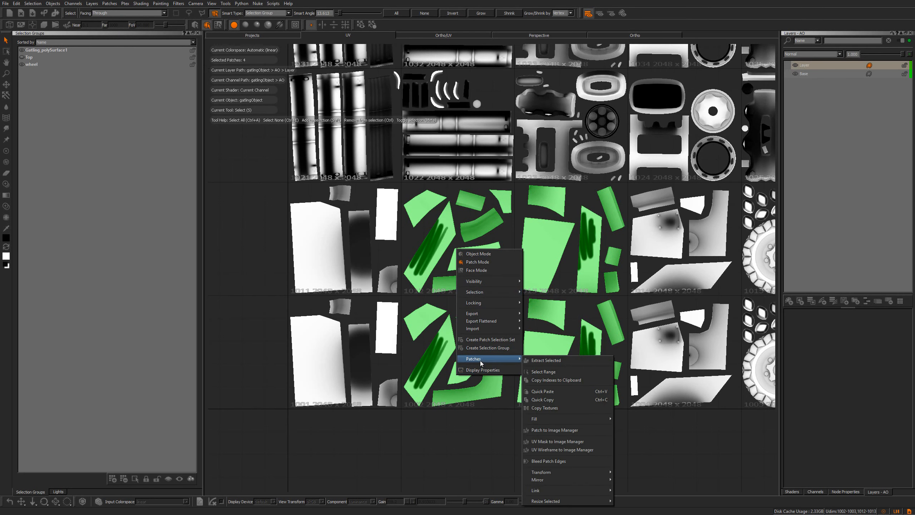
mouse_move(562, 505)
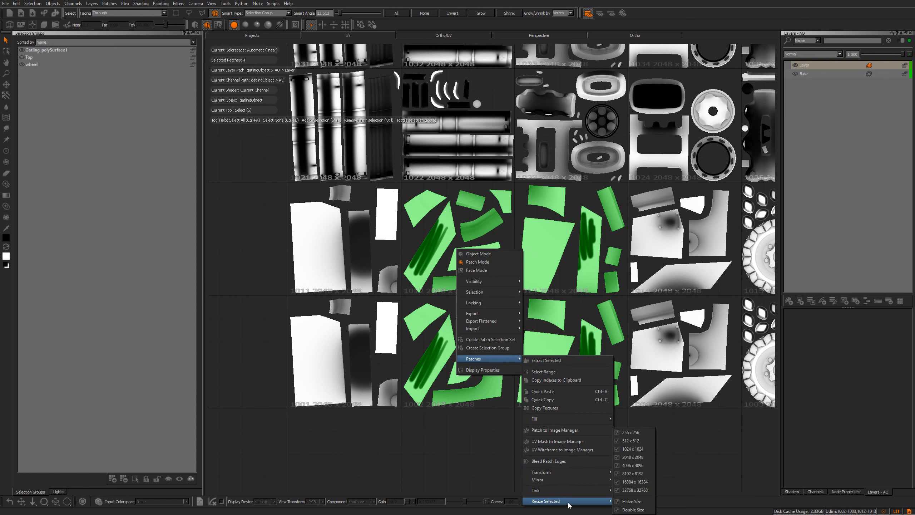
left_click(641, 468)
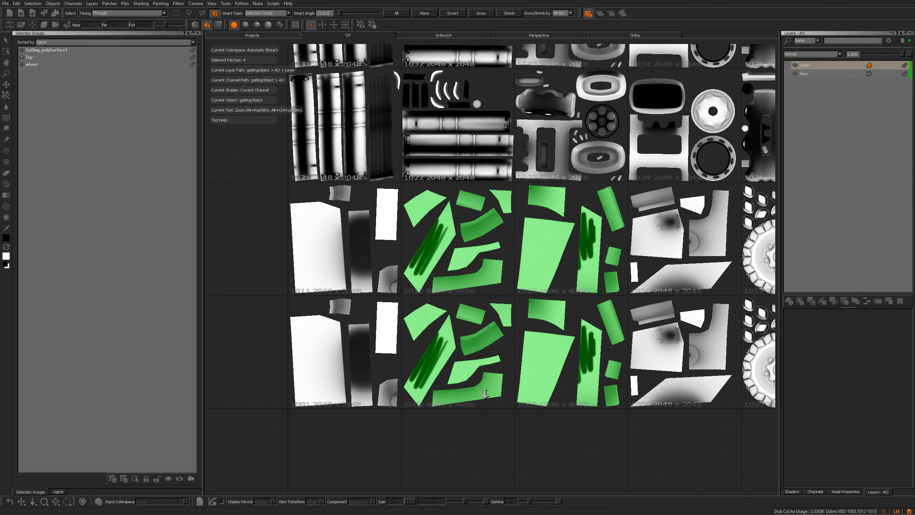
Select hull patch 1012 and fill it with a flat colour, ending with white
right_click_drag(486, 422, 554, 236, "alt")
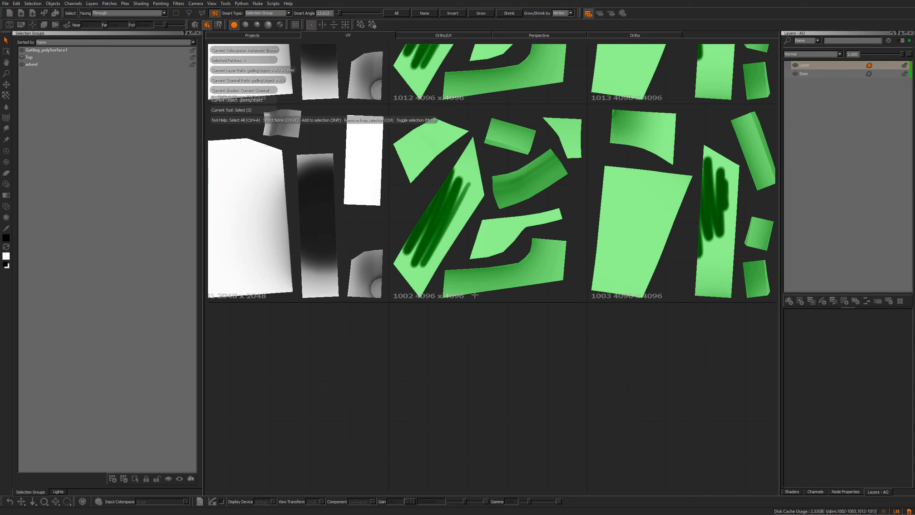
middle_click_drag(512, 323, 500, 490, "alt")
right_click_drag(539, 250, 443, 305, "alt")
middle_click_drag(442, 299, 444, 308, "alt")
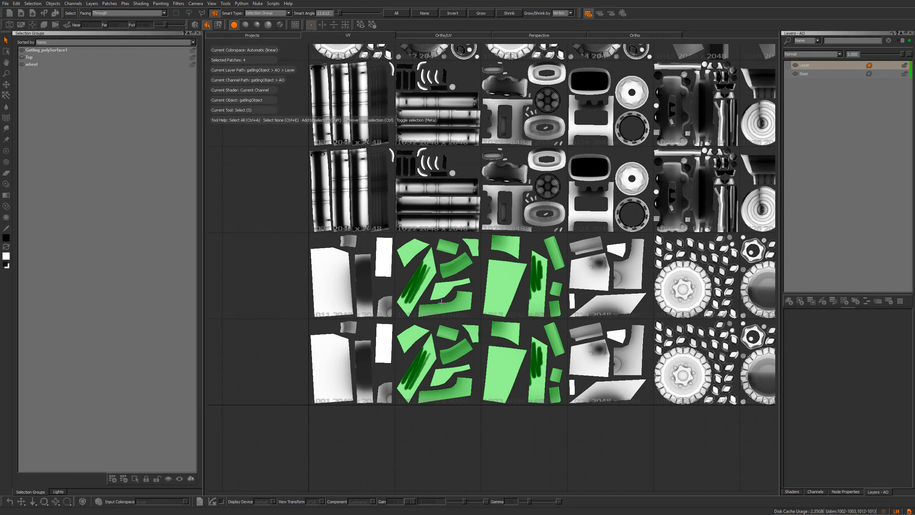
right_click_drag(445, 308, 428, 242, "alt")
left_click(433, 305)
right_click(428, 242)
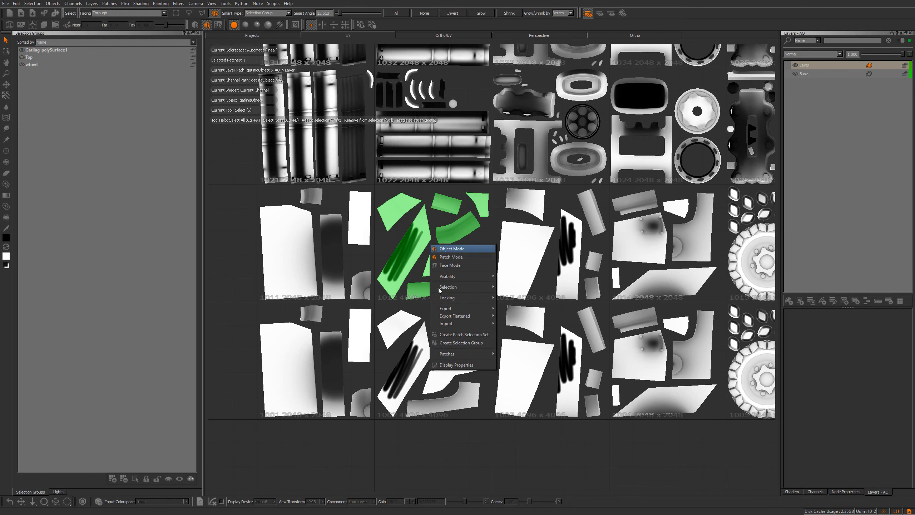
mouse_move(444, 354)
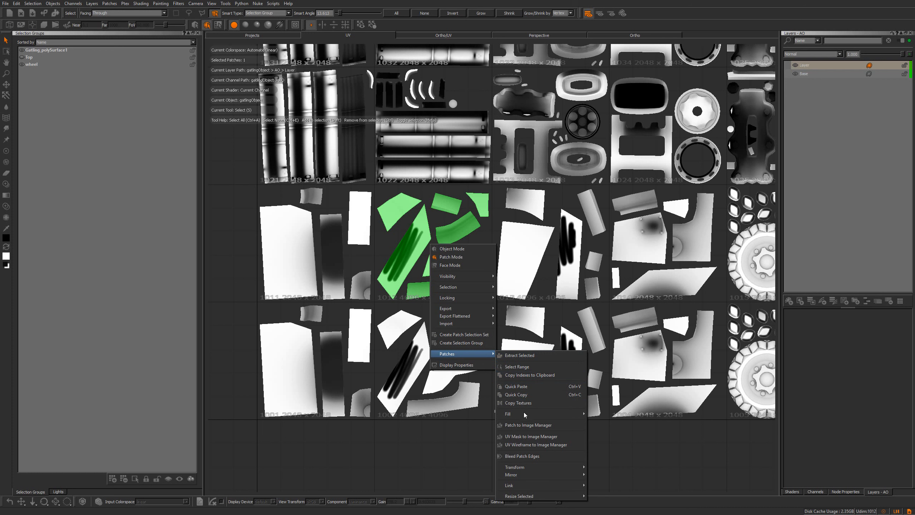
mouse_move(525, 415)
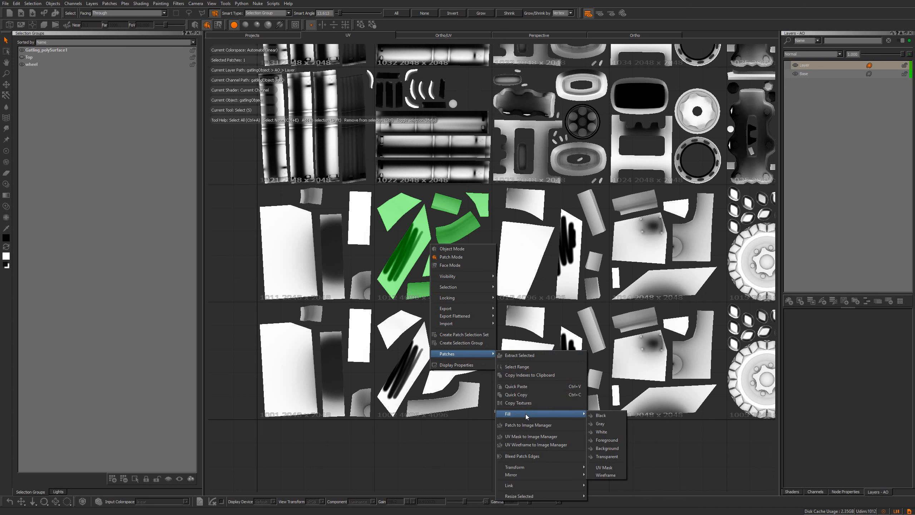
left_click(609, 421)
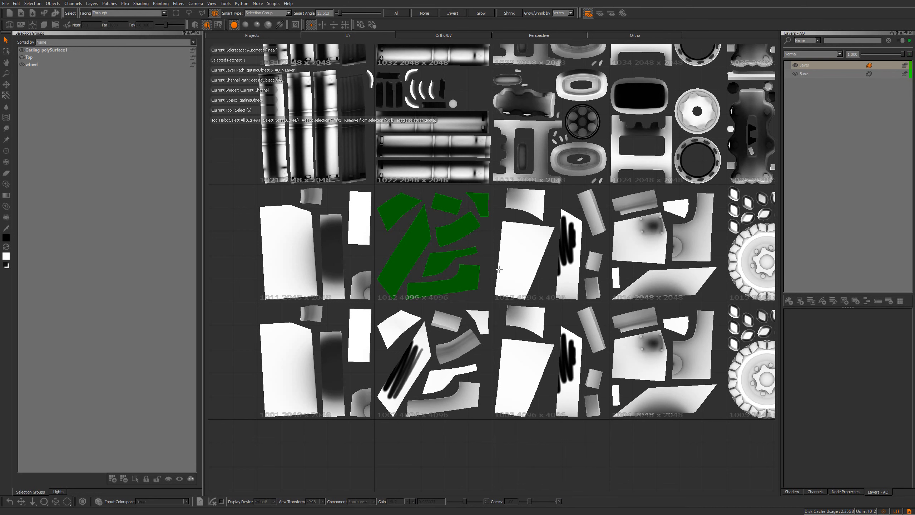
right_click(467, 260)
mouse_move(511, 368)
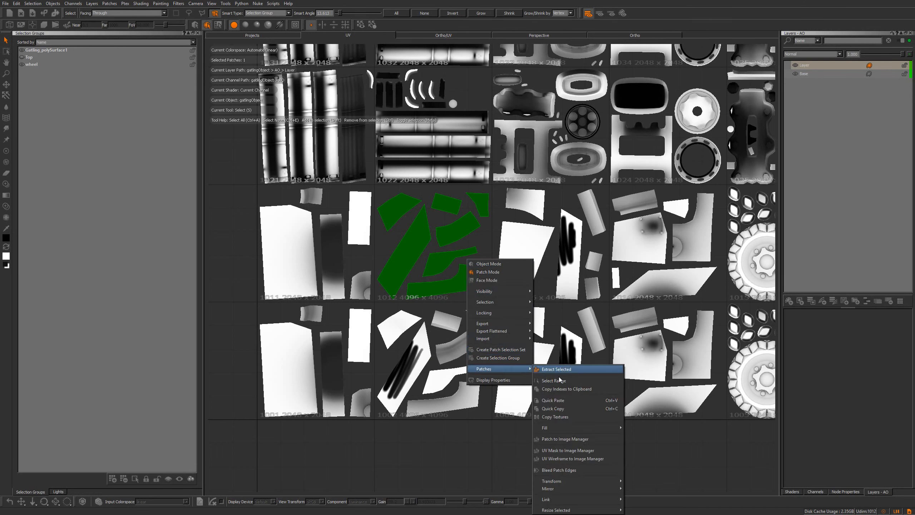
mouse_move(565, 430)
left_click(638, 446)
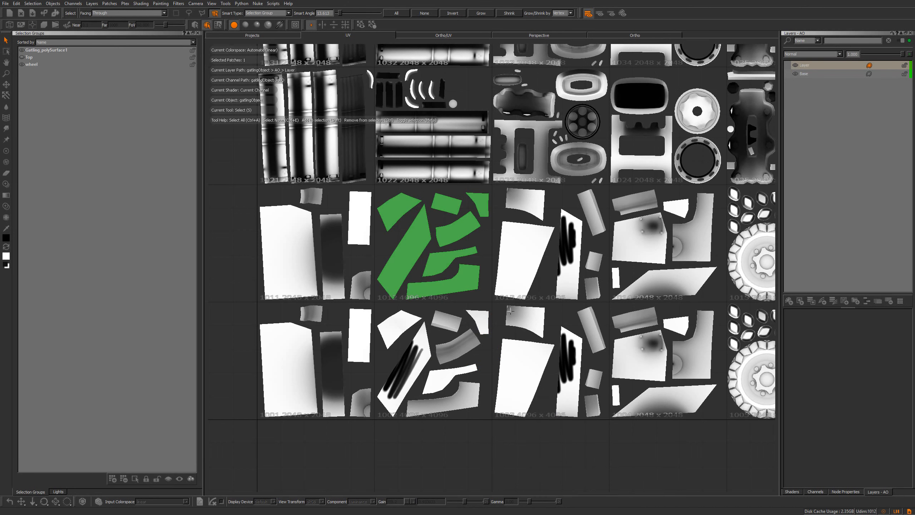
right_click(443, 248)
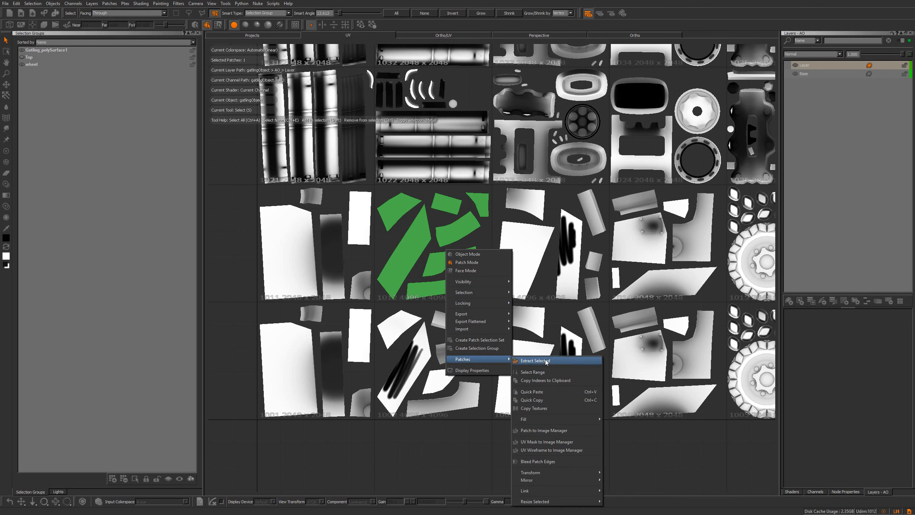
mouse_move(565, 424)
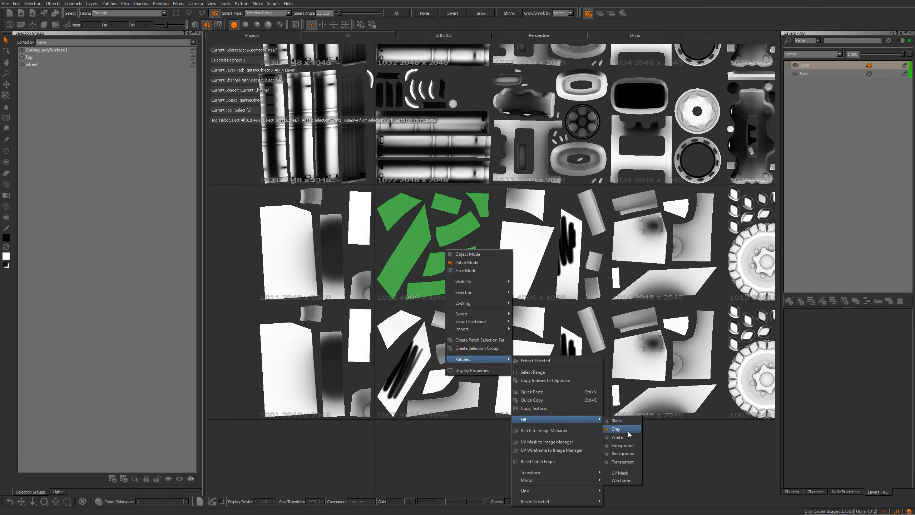
left_click(624, 438)
right_click(468, 276)
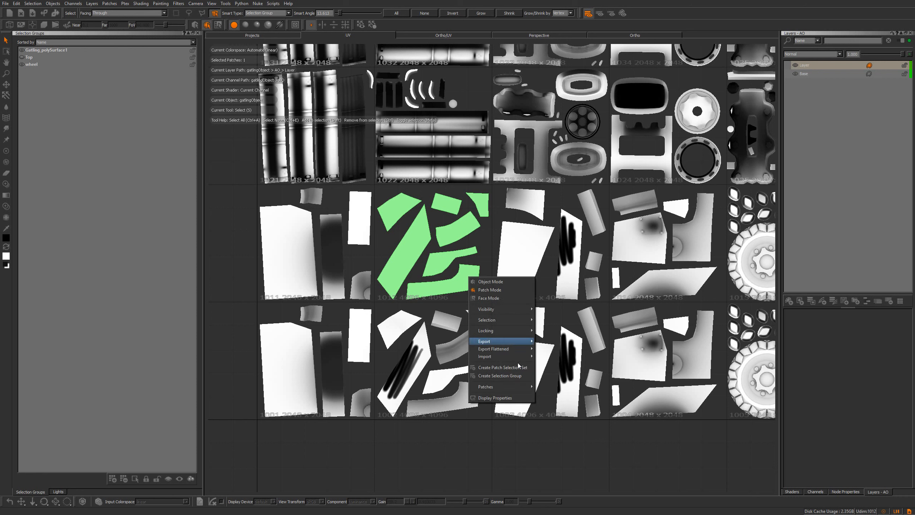
mouse_move(505, 388)
mouse_move(566, 433)
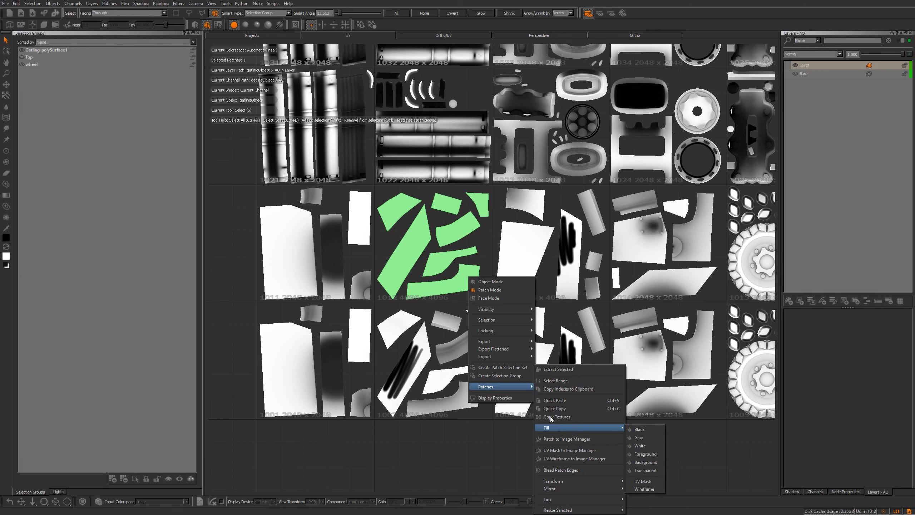
left_click(428, 453)
left_click(428, 454)
Select hull patch 1002 and send it to the Image Manager
middle_click_drag(428, 453, 436, 398, "alt")
scroll(456, 302, "up", 2)
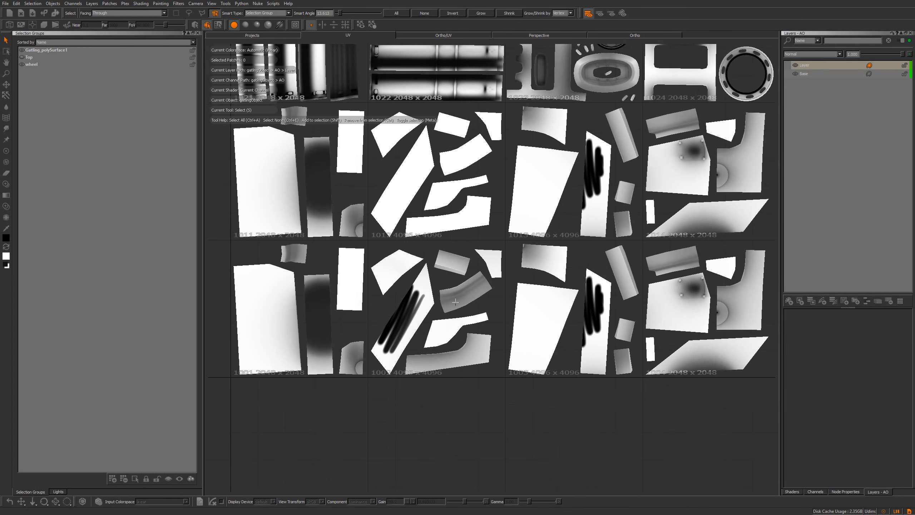
left_click(418, 292)
scroll(420, 293, "up", 2)
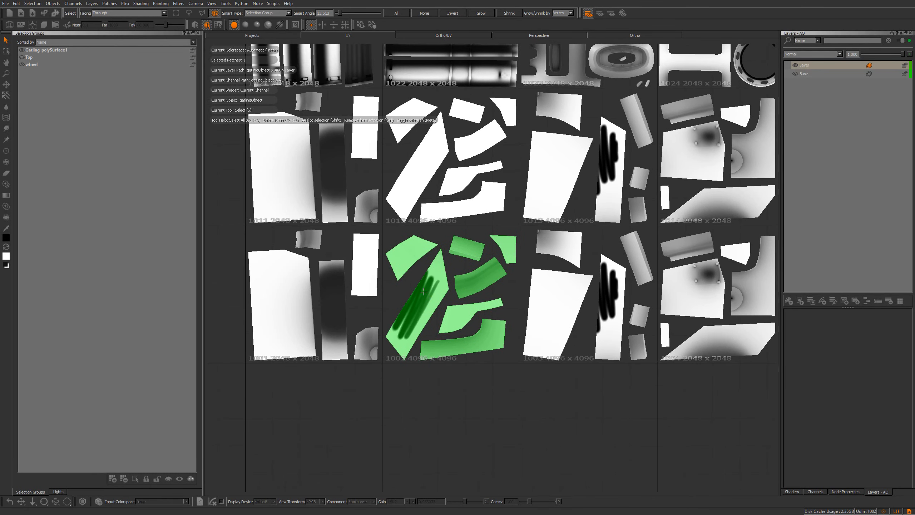
scroll(423, 295, "up", 2)
right_click(429, 285)
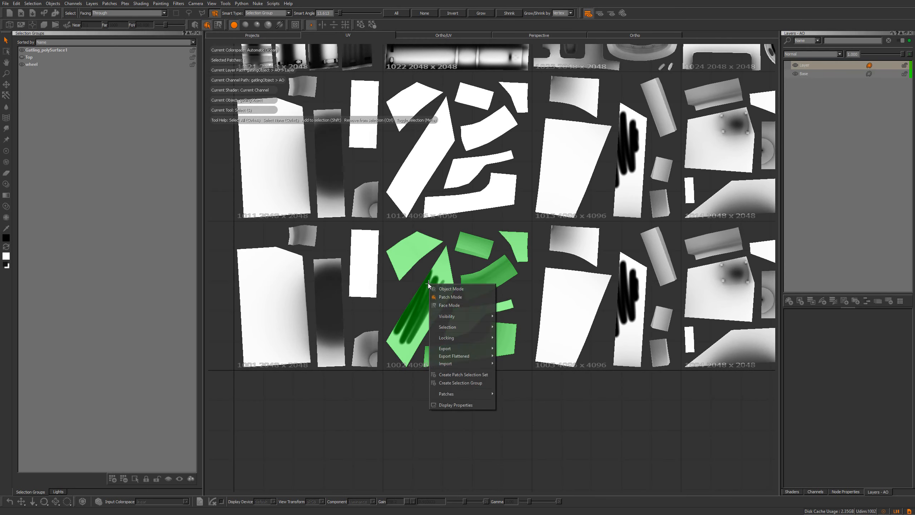
mouse_move(446, 396)
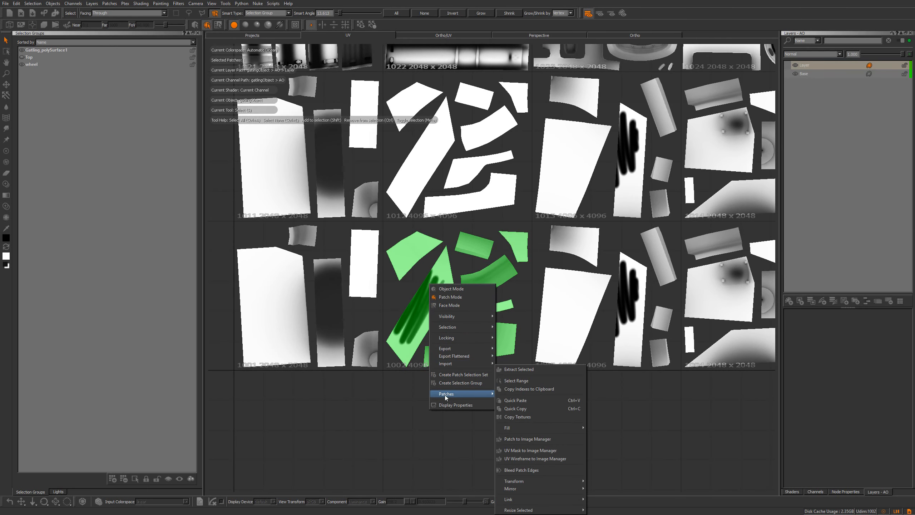
left_click(542, 440)
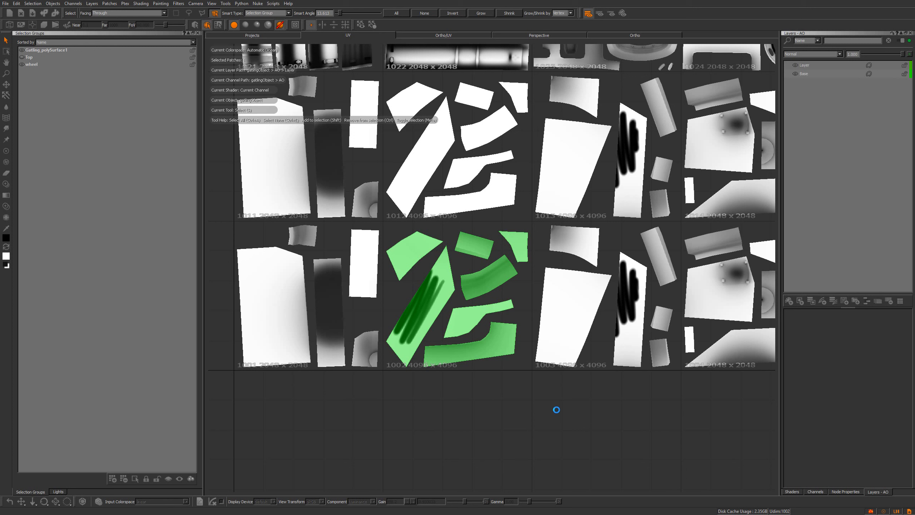
Open the Image Manager palette and examine the extracted 1002 patch image in its viewer
right_click(657, 17)
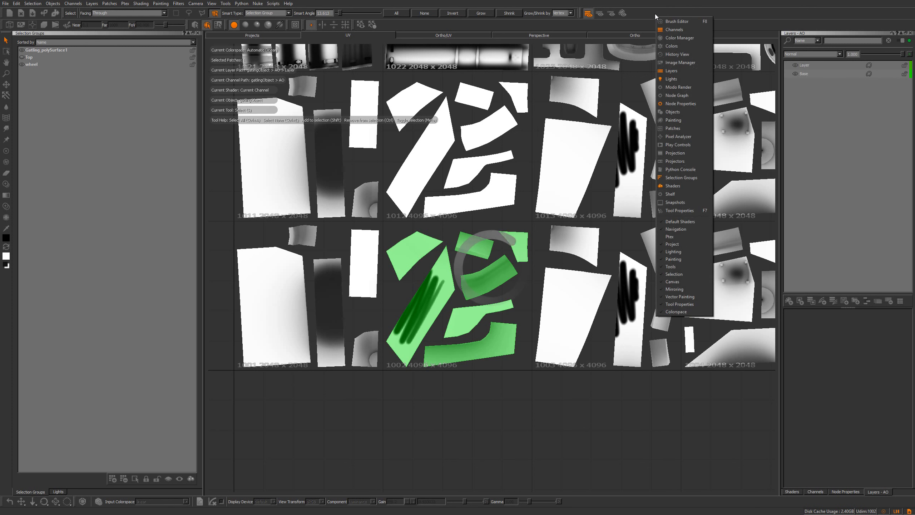
left_click(677, 62)
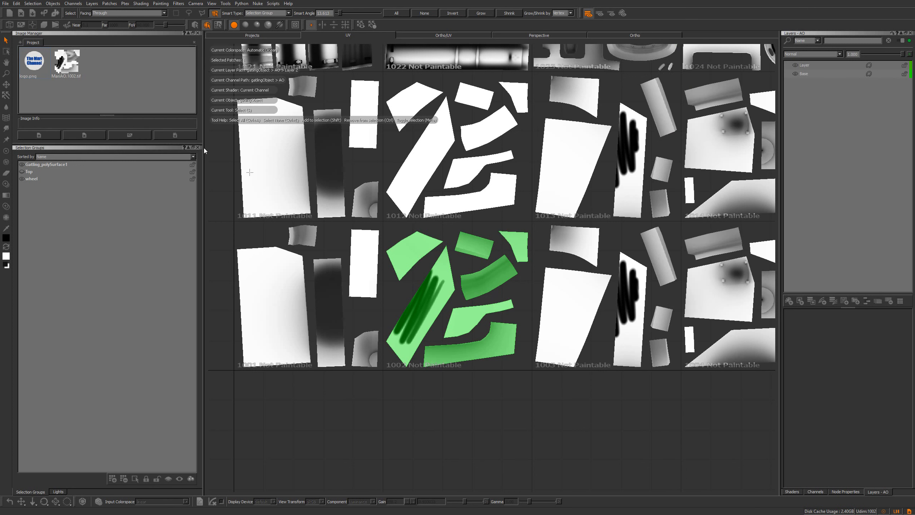
double_click(67, 63)
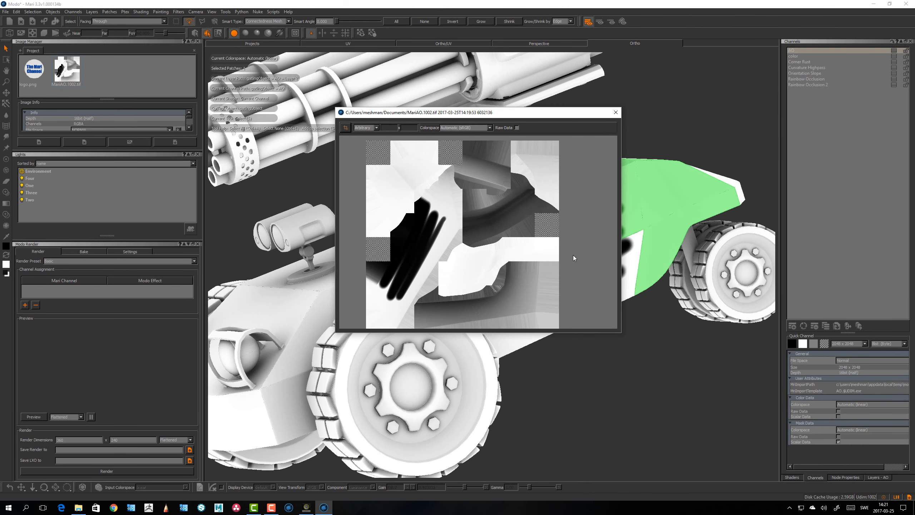
middle_click_drag(466, 246, 473, 228, "alt")
scroll(473, 227, "down", 1)
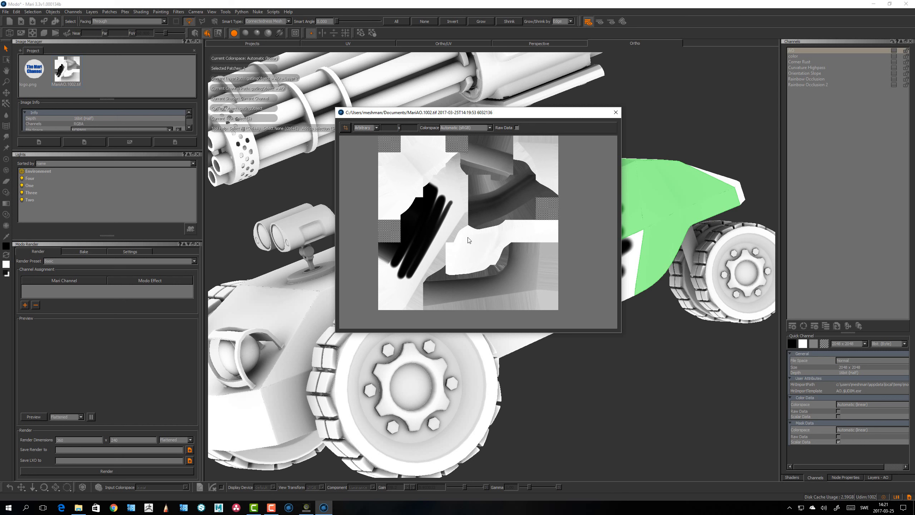
mouse_move(464, 241)
middle_mouse_down("alt")
mouse_move(484, 234)
mouse_move(468, 246)
middle_mouse_up("alt")
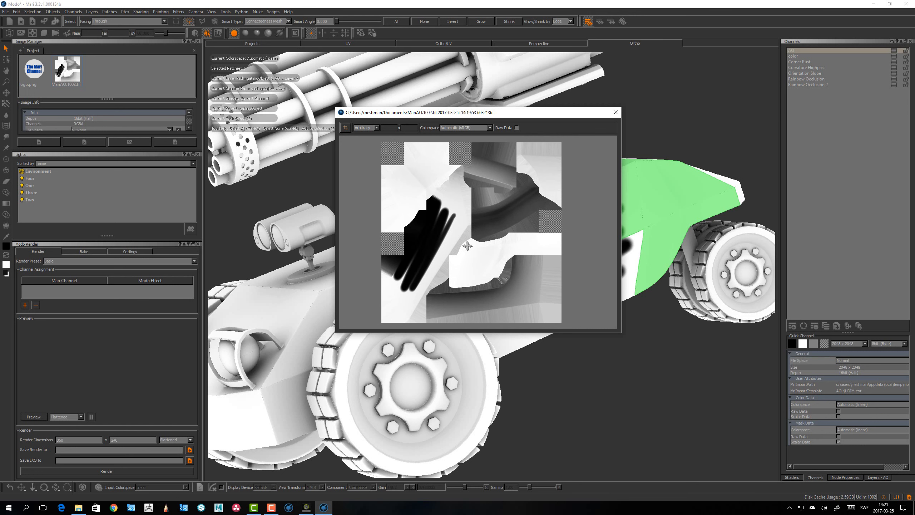
scroll(462, 241, "down", 1)
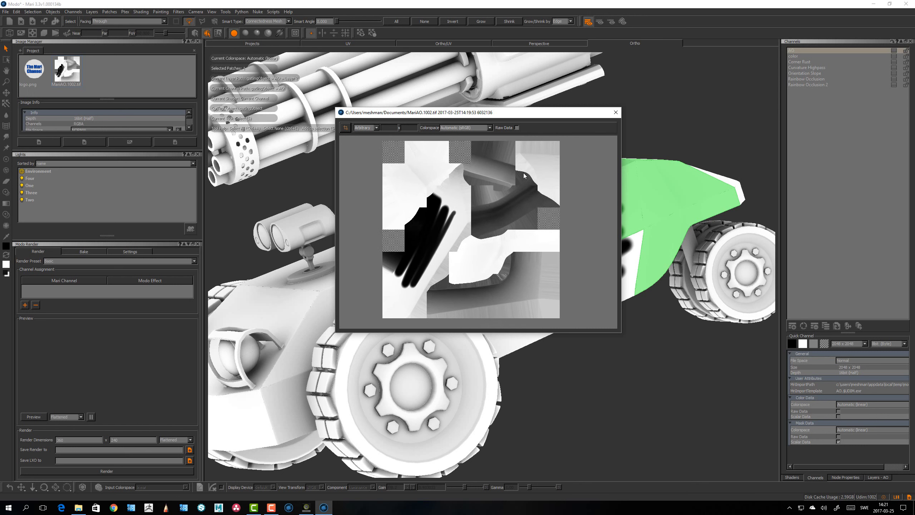
left_click(616, 113)
Toggle whole-patch projection on and off in the UV view to compare the hull tiles
left_click_drag(468, 230, 495, 239, "alt")
left_click(349, 42)
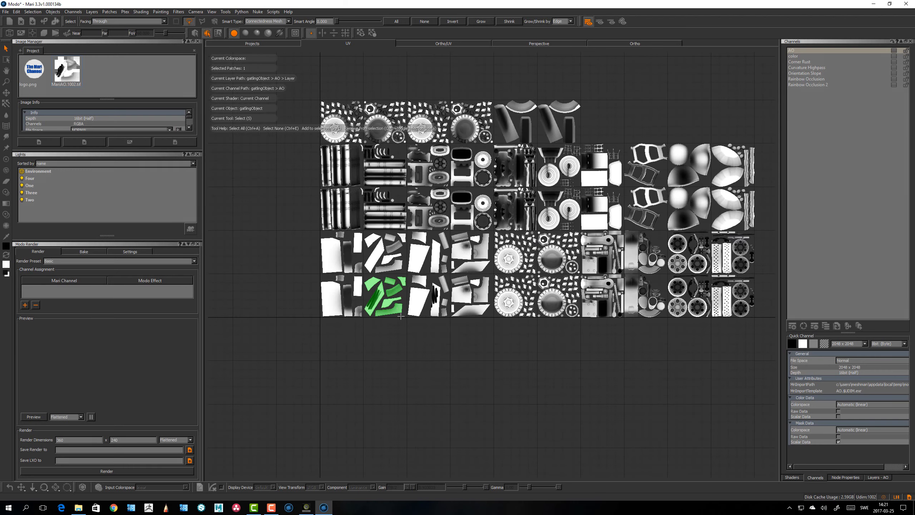
middle_click_drag(423, 294, 527, 266, "alt")
right_click_drag(577, 308, 556, 339, "alt")
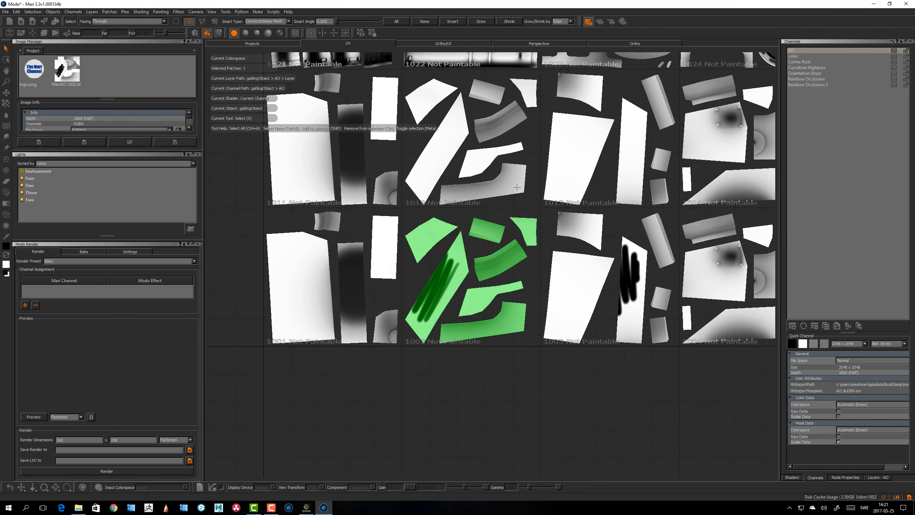
left_click(32, 33)
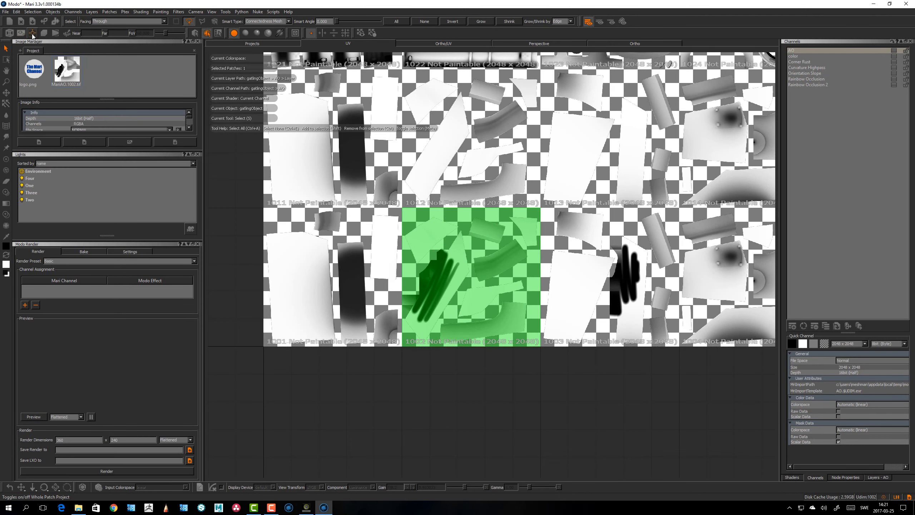
left_click(33, 33)
left_click(33, 34)
left_click(33, 33)
left_click(33, 33)
left_click(33, 34)
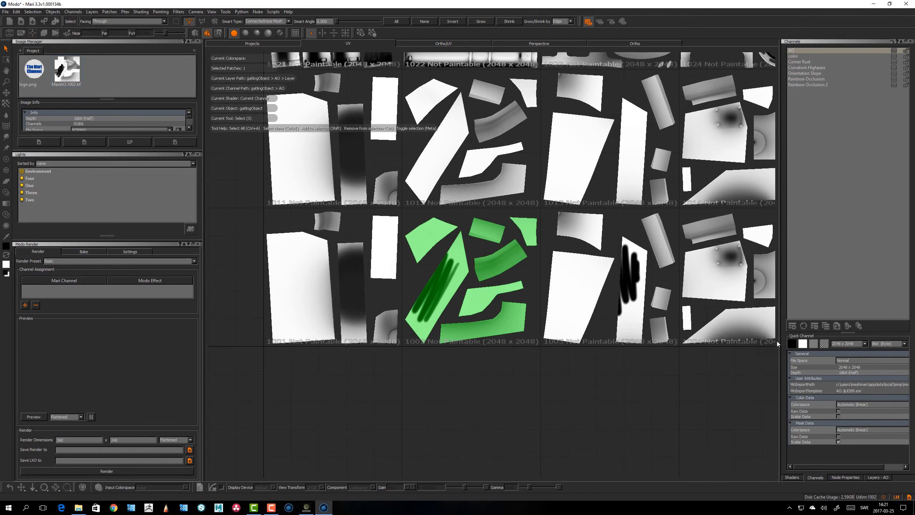
scroll(441, 241, "up", 3)
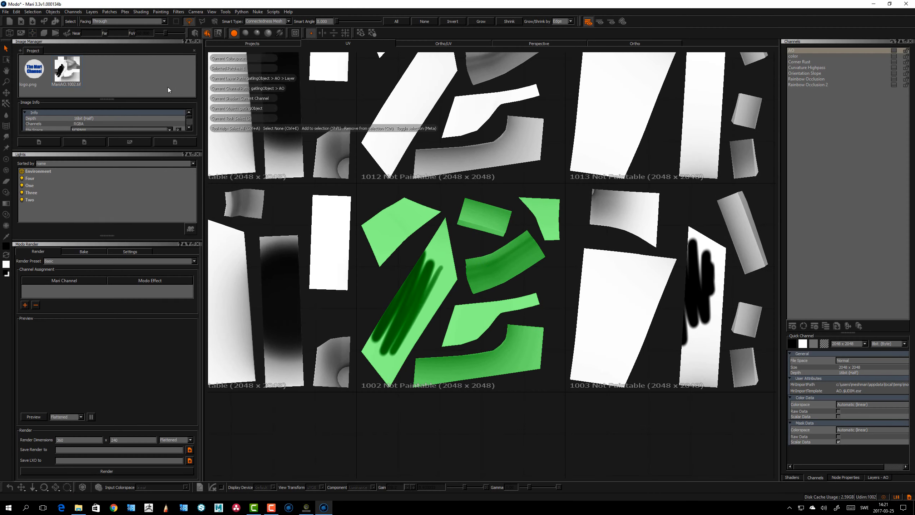
left_click(32, 33)
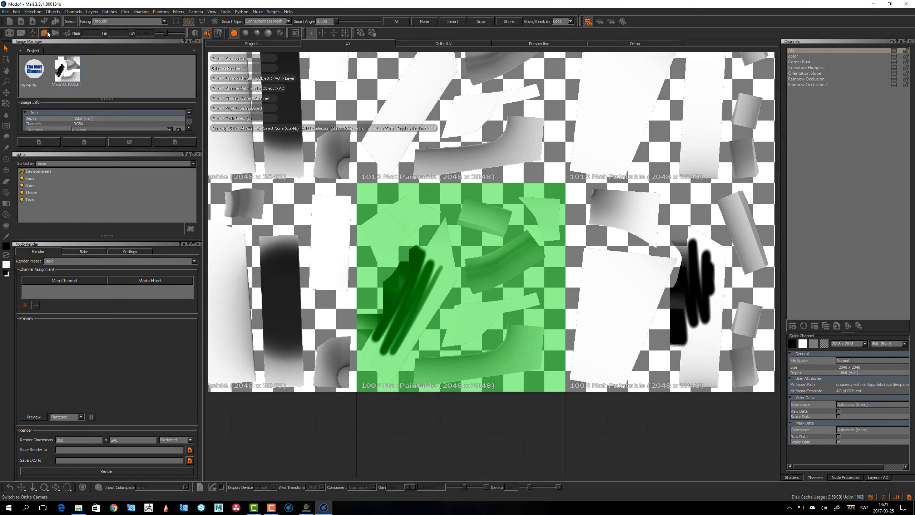
Switch between the Ortho and UV views and toggle UV image rendering to check the hull patches
left_click(45, 33)
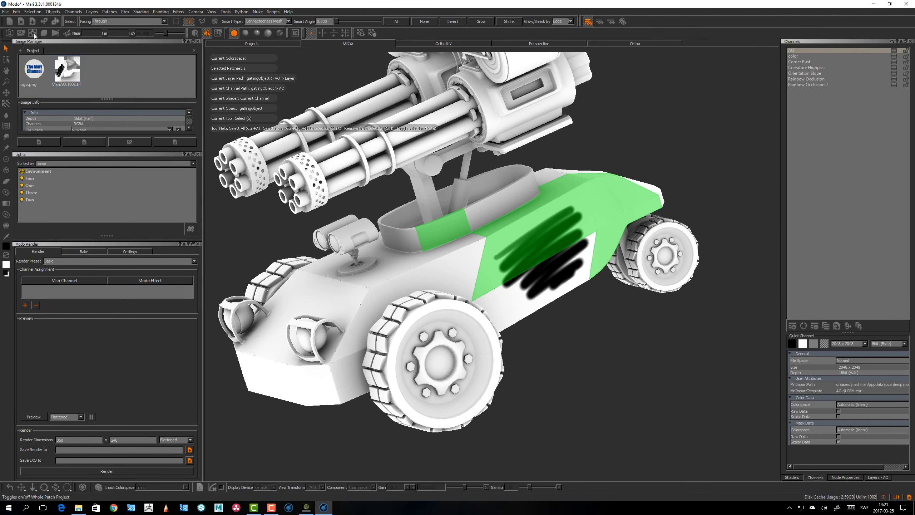
left_click(34, 34)
left_click(65, 33)
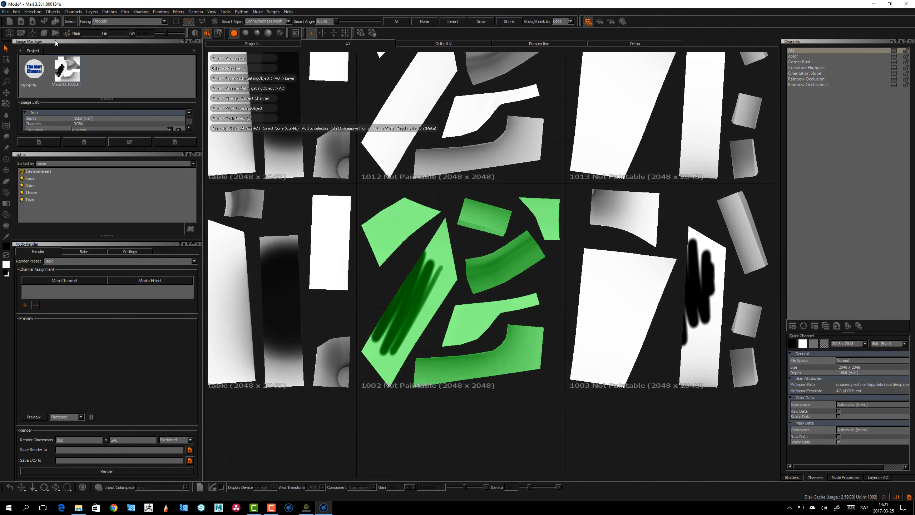
left_click(21, 34)
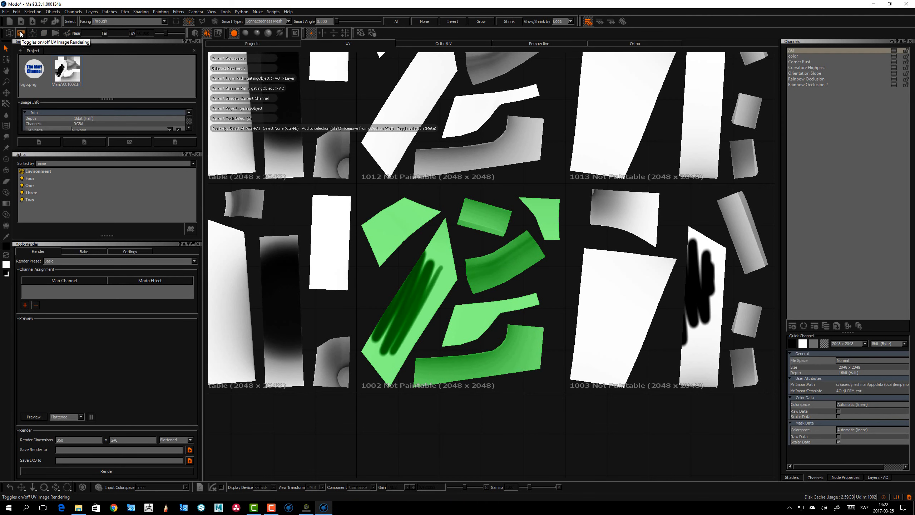
left_click(21, 33)
left_click(20, 33)
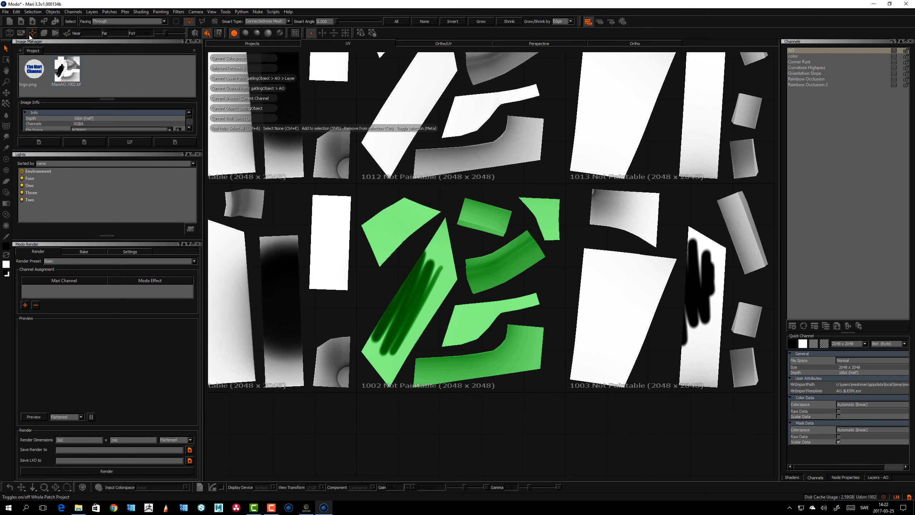
left_click(33, 36)
left_click(34, 36)
right_click_drag(544, 260, 511, 282, "alt")
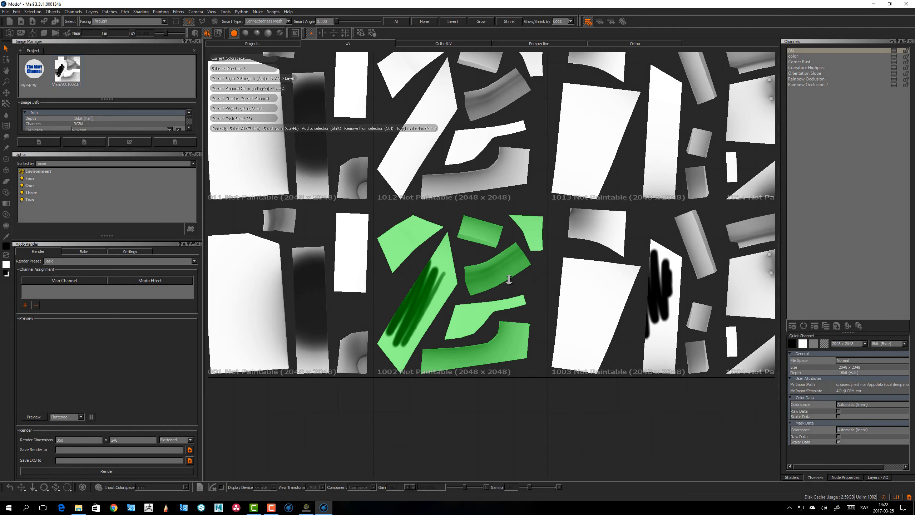
middle_click_drag(511, 282, 524, 268, "alt")
right_click_drag(524, 268, 517, 272, "alt")
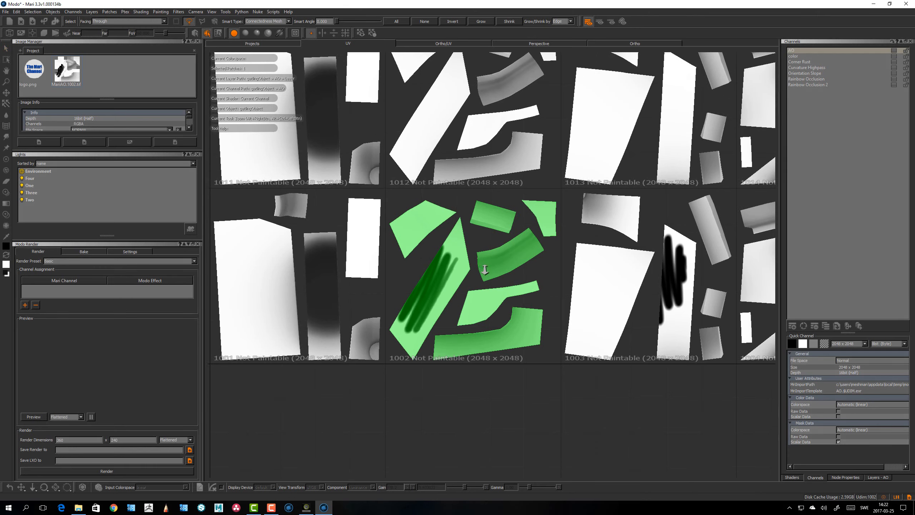
Select hull patch 1002 and send its UV mask to the Image Manager
right_click_drag(485, 263, 488, 270, "alt")
right_click(490, 261)
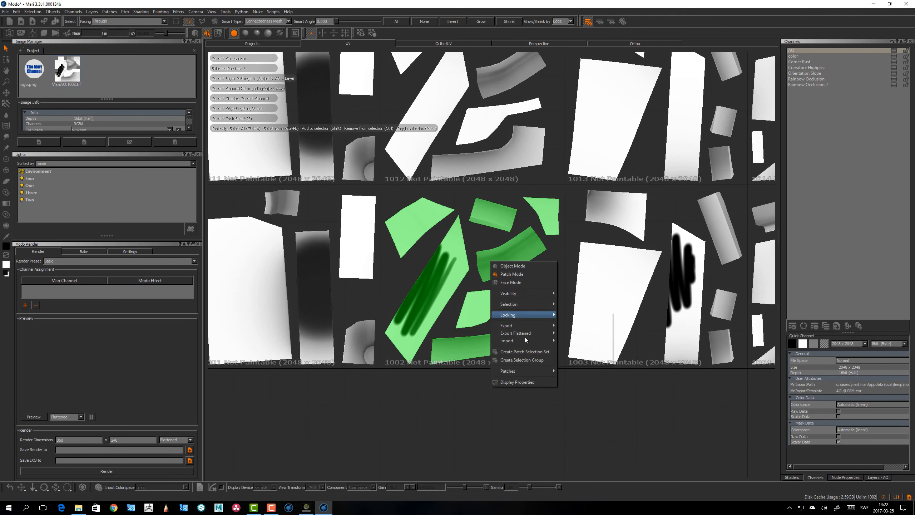
mouse_move(524, 372)
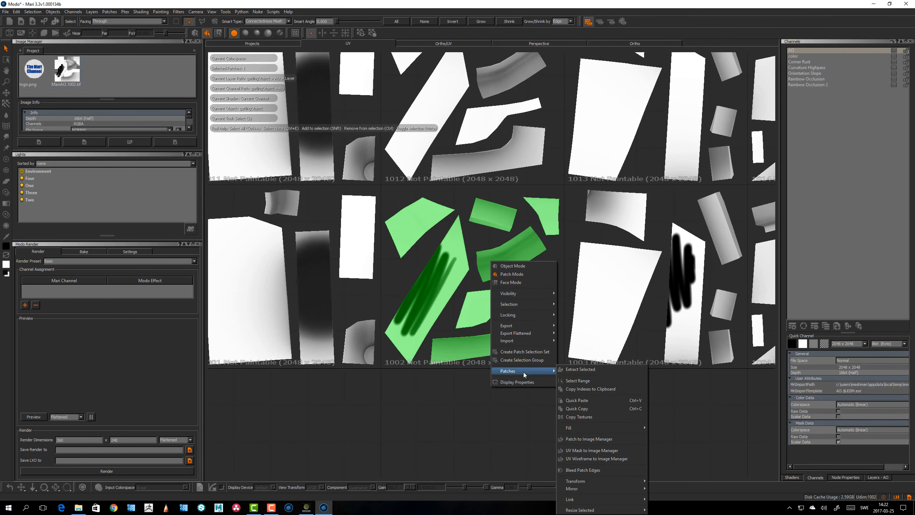
left_click(598, 453)
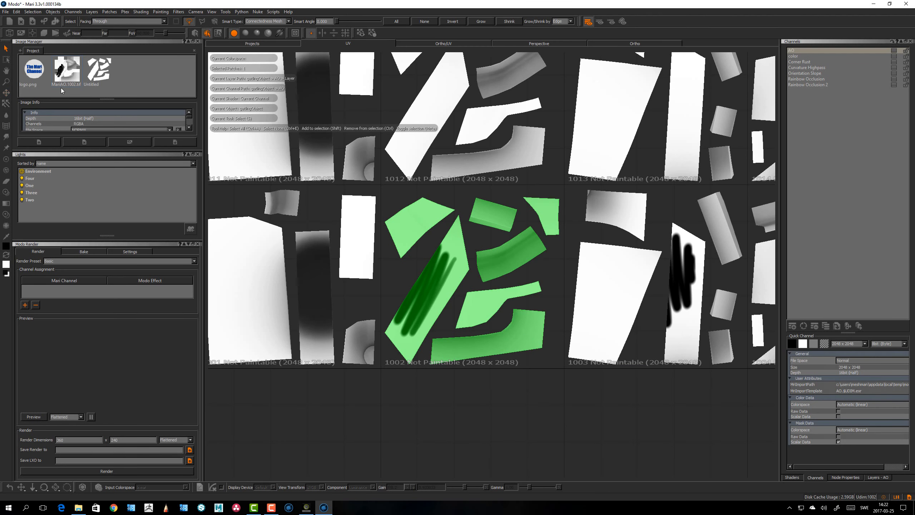
Open the new UV mask image in its viewer to inspect it
double_click(100, 70)
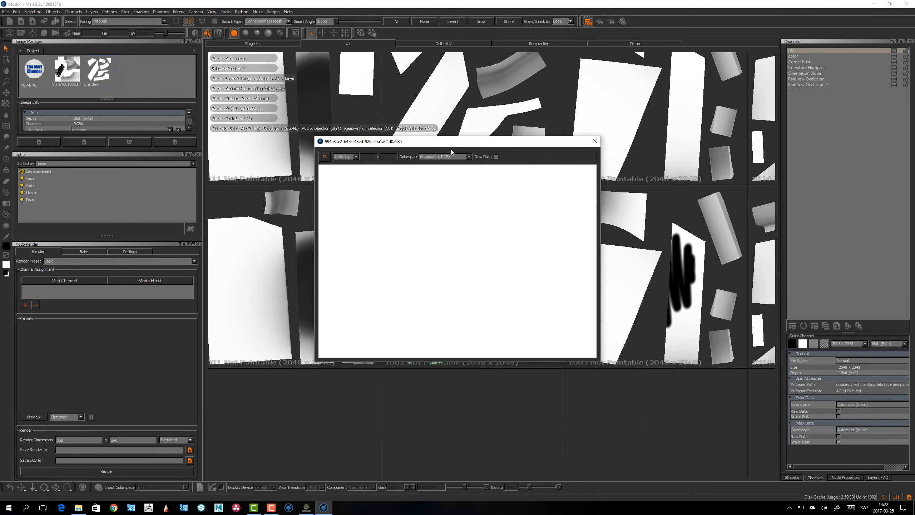
middle_click_drag(449, 228, 475, 246)
right_click_drag(476, 248, 444, 265, "alt")
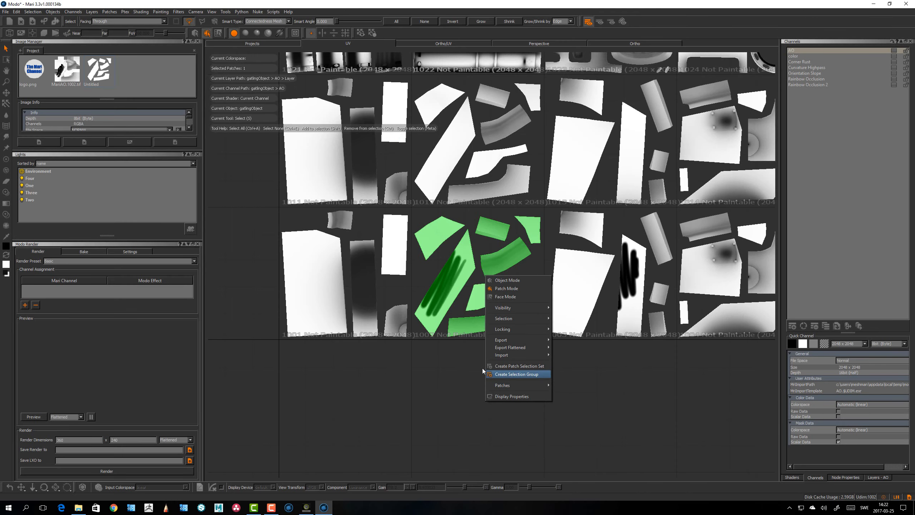
left_click(439, 320)
Select hull patches 1002 and 1012 together and link their patch images
middle_click_drag(385, 301, 354, 304, "alt")
middle_click_drag(591, 303, 433, 313, "alt")
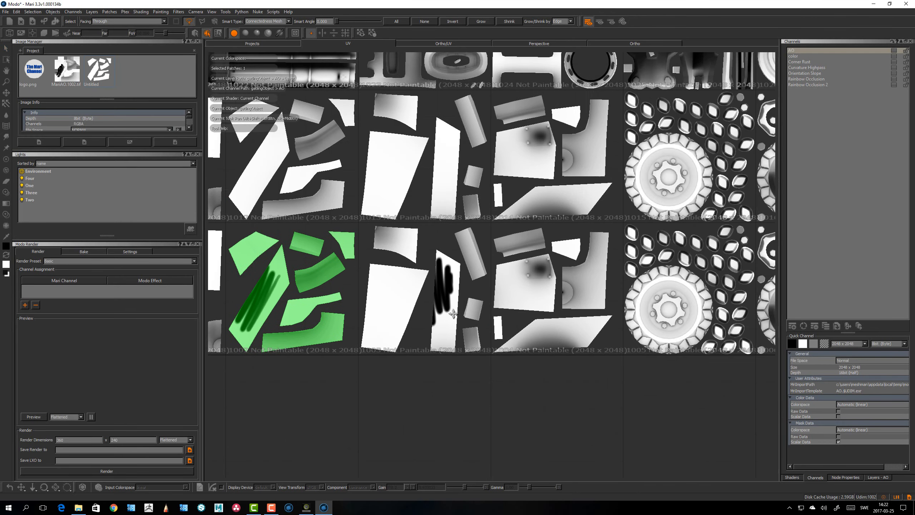
right_click_drag(506, 306, 492, 305, "alt")
middle_click_drag(492, 305, 488, 320, "alt")
right_click_drag(489, 320, 425, 303, "alt")
middle_click_drag(557, 268, 504, 273, "alt")
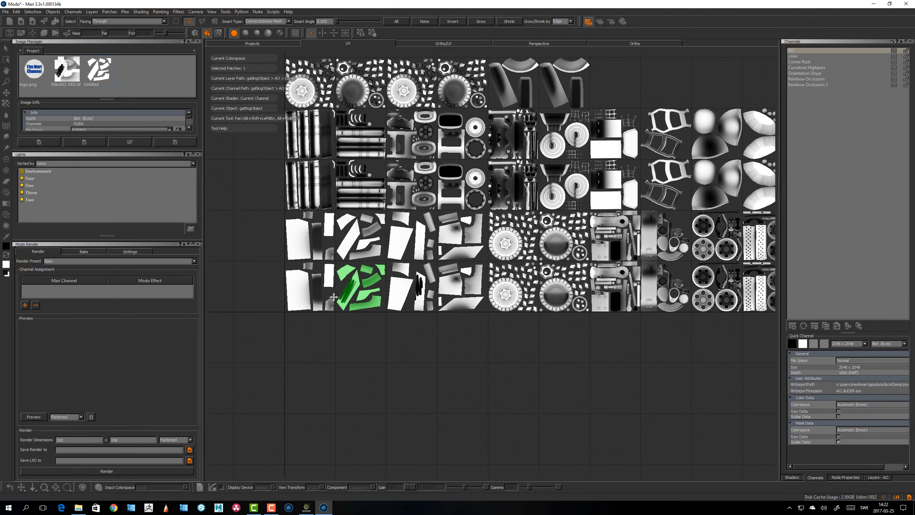
right_click_drag(504, 272, 515, 273, "alt")
middle_click_drag(515, 273, 397, 291, "alt")
right_click_drag(397, 291, 410, 291, "alt")
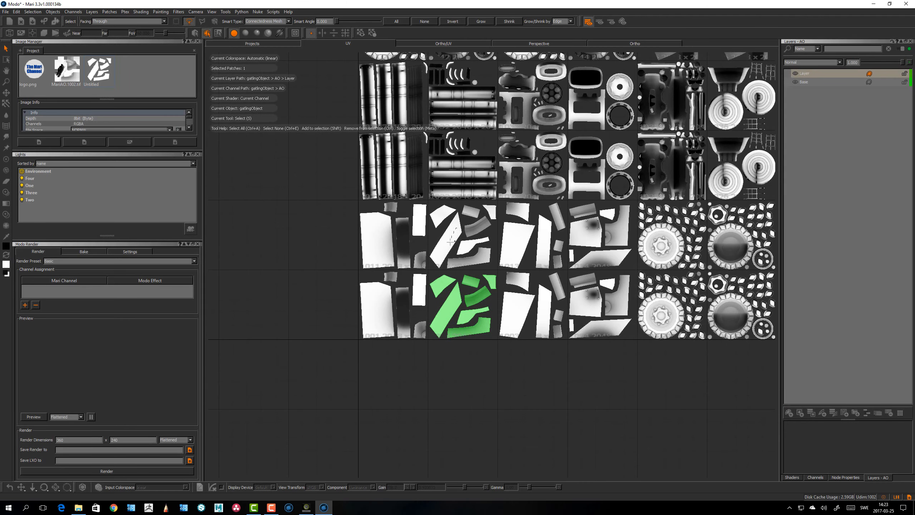
left_click(451, 241, "shift")
right_click(452, 242)
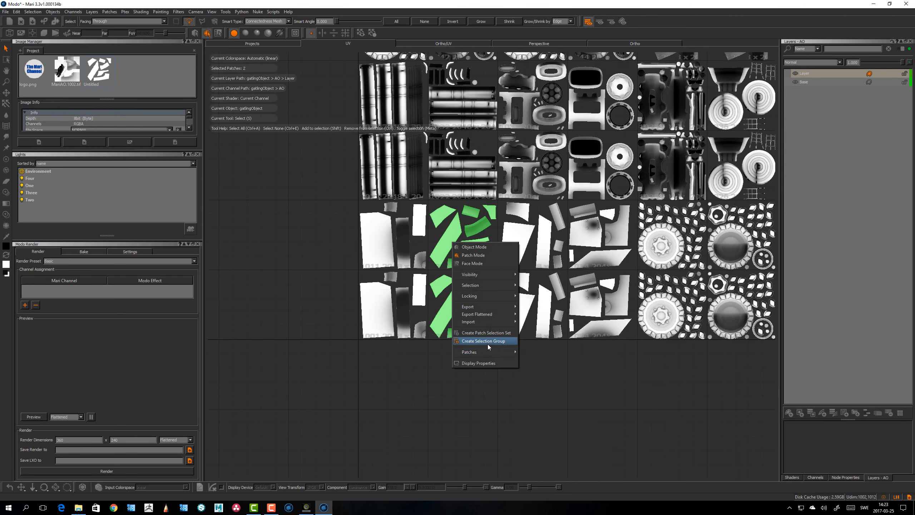
mouse_move(485, 352)
mouse_move(559, 483)
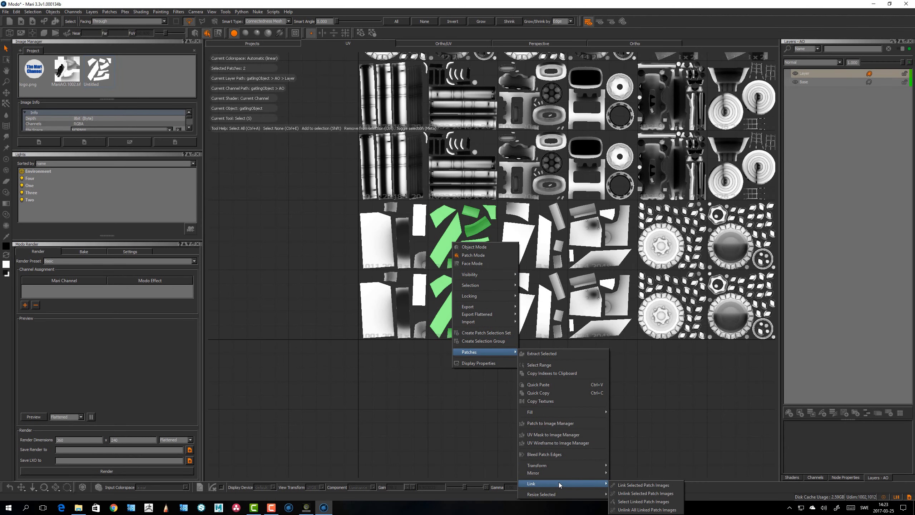
left_click(637, 484)
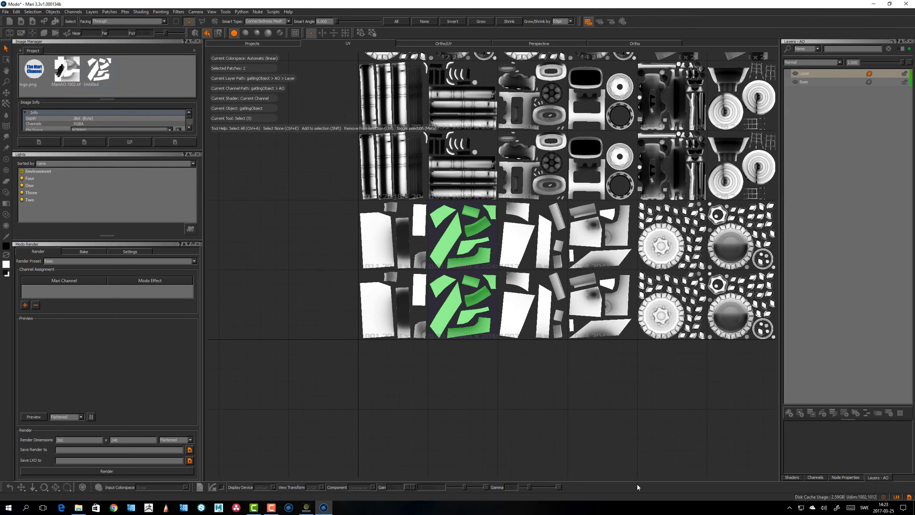
Switch to the Ortho view, activate the Paint tool and paint black strokes on the hull
left_click(514, 396)
left_click(645, 44)
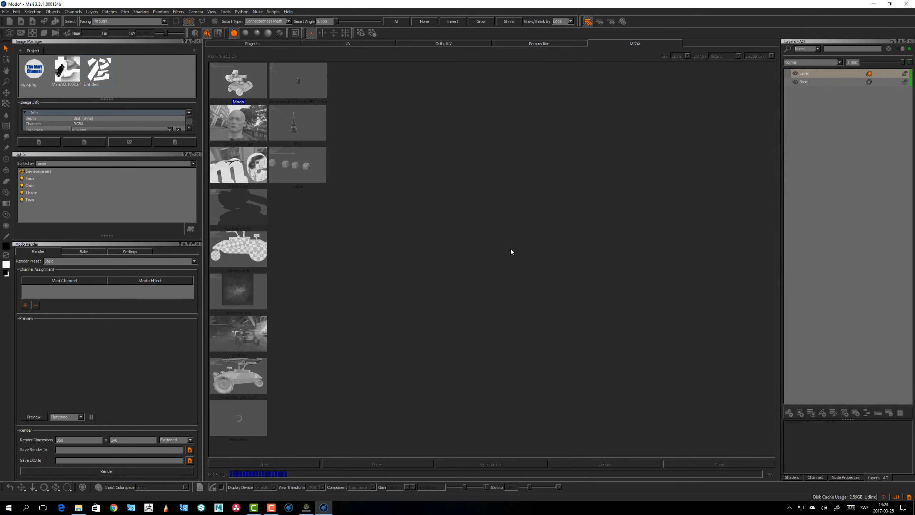
left_click(359, 44)
left_click_drag(463, 297, 462, 297)
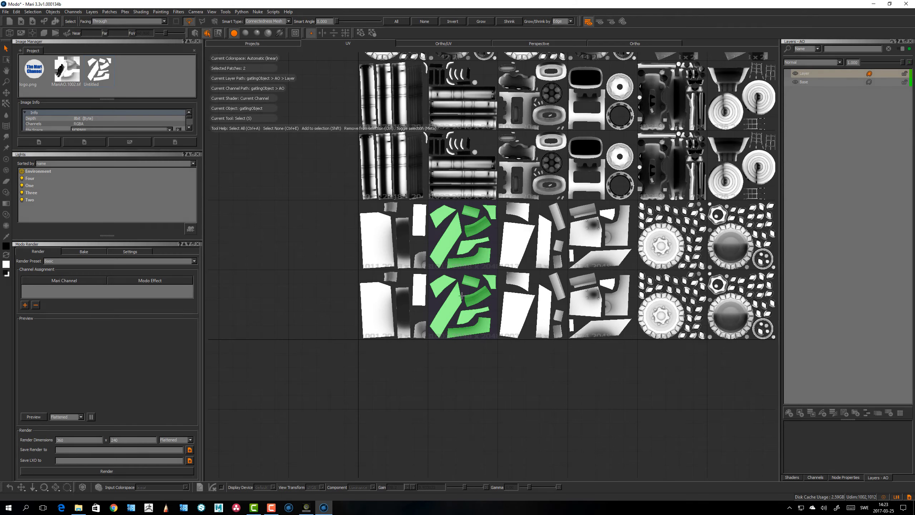
left_click(635, 44)
key("ctrl+e")
key("p")
middle_click_drag(591, 315, 524, 305, "alt")
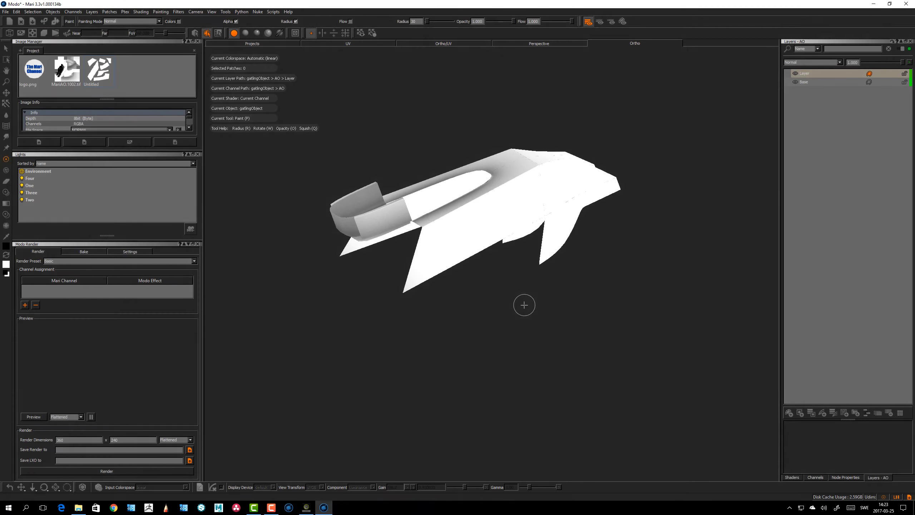
mouse_move(525, 305)
left_mouse_down("alt")
mouse_move(578, 358)
mouse_move(513, 309)
left_mouse_up("alt")
right_click_drag(513, 309, 499, 269, "alt")
left_click_drag(500, 269, 508, 280, "alt")
mouse_move(426, 239)
left_mouse_down()
mouse_move(414, 240)
mouse_move(481, 216)
mouse_move(470, 229)
left_mouse_up()
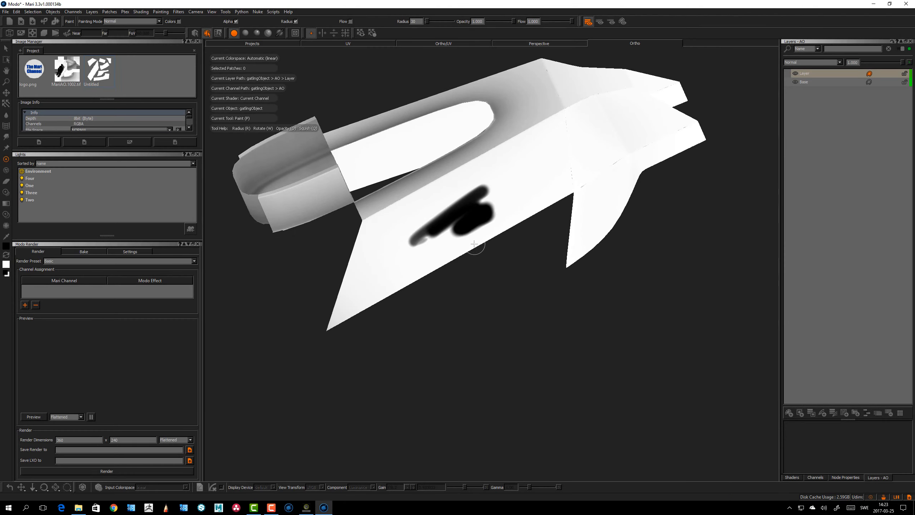
Continue painting black strokes across the hull's upper surfaces and over the patch seam
key("b")
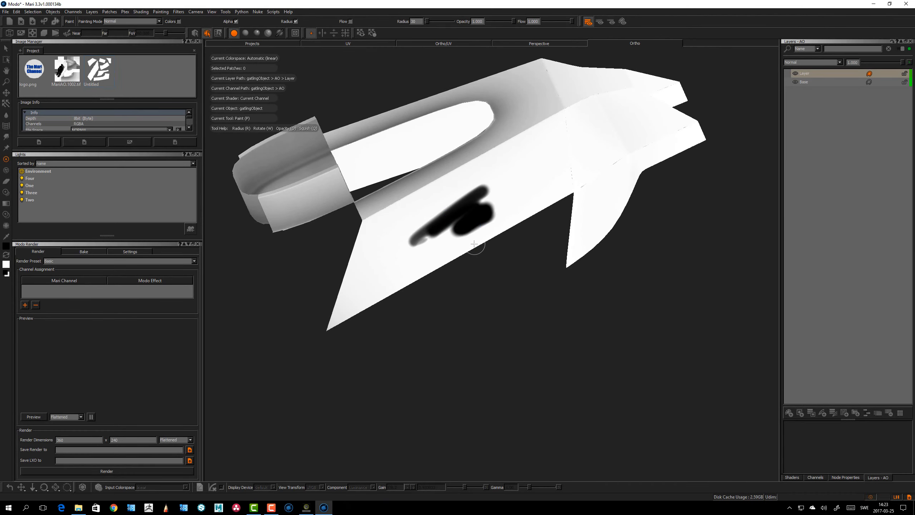
left_click_drag(474, 244, 696, 245, "alt")
right_click_drag(695, 246, 536, 191, "alt")
left_click_drag(535, 191, 452, 166, "alt")
right_click_drag(452, 166, 316, 233, "alt")
left_click_drag(317, 232, 463, 276, "alt")
mouse_move(554, 205)
left_mouse_down()
mouse_move(568, 176)
mouse_move(583, 222)
left_mouse_up()
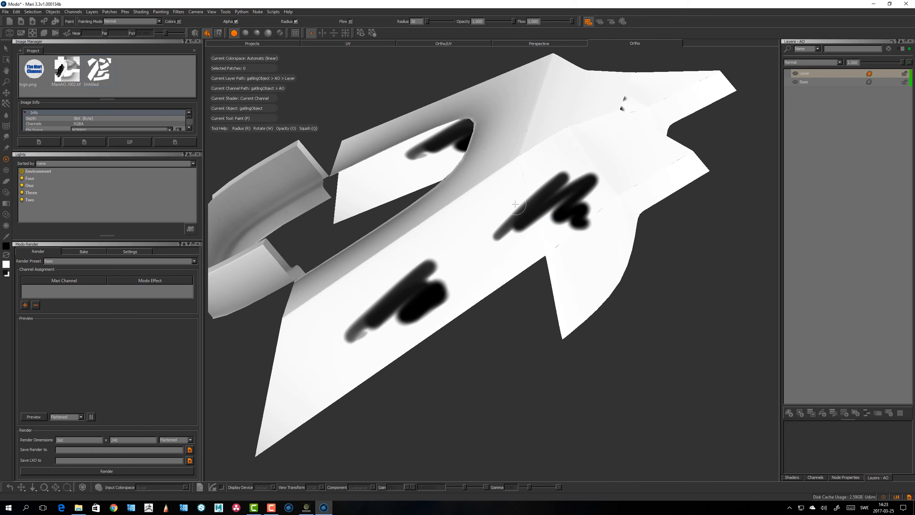
mouse_move(520, 209)
left_mouse_down("alt")
mouse_move(537, 234)
mouse_move(486, 204)
mouse_move(494, 295)
mouse_move(523, 234)
mouse_move(565, 186)
left_mouse_up("alt")
right_click_drag(566, 186, 493, 219, "alt")
middle_click_drag(422, 259, 545, 208, "alt")
left_click_drag(545, 208, 494, 216, "alt")
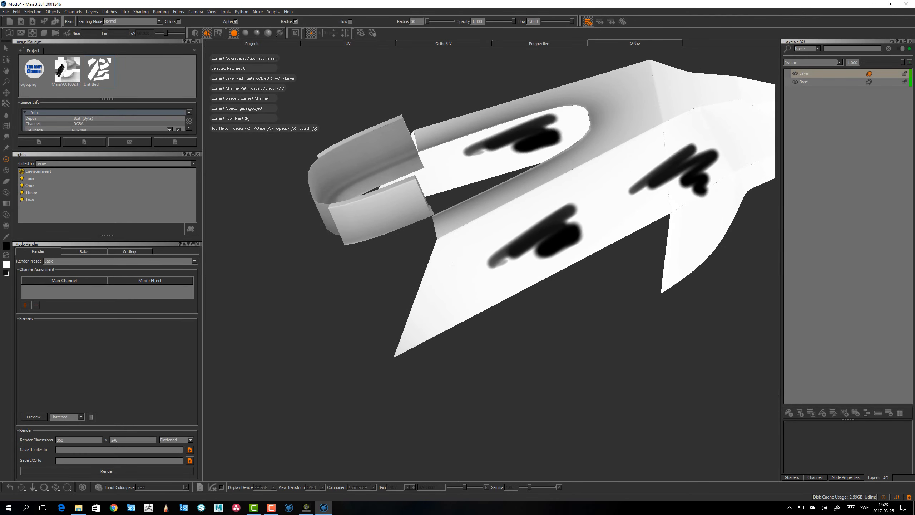
left_click_drag(452, 265, 465, 331, "alt")
mouse_move(527, 190)
left_mouse_down()
mouse_move(540, 209)
mouse_move(677, 162)
left_mouse_up()
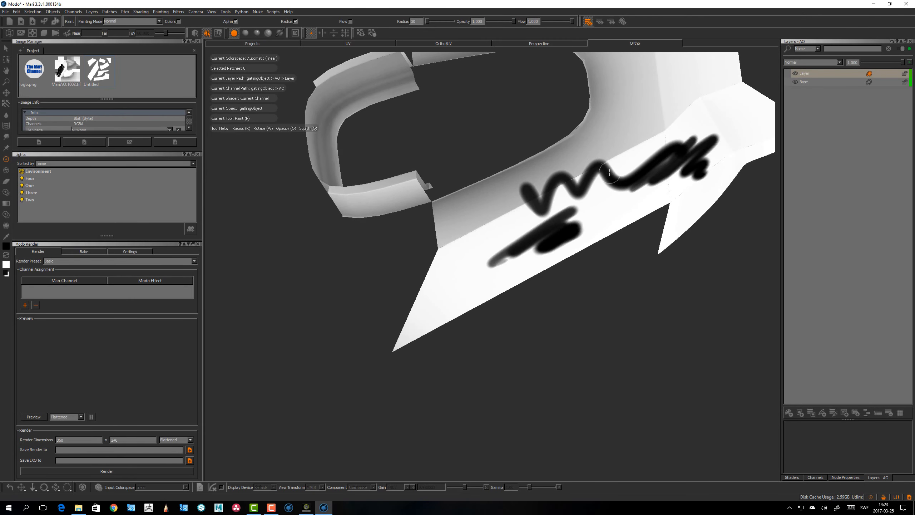
right_click_drag(649, 172, 548, 219, "alt")
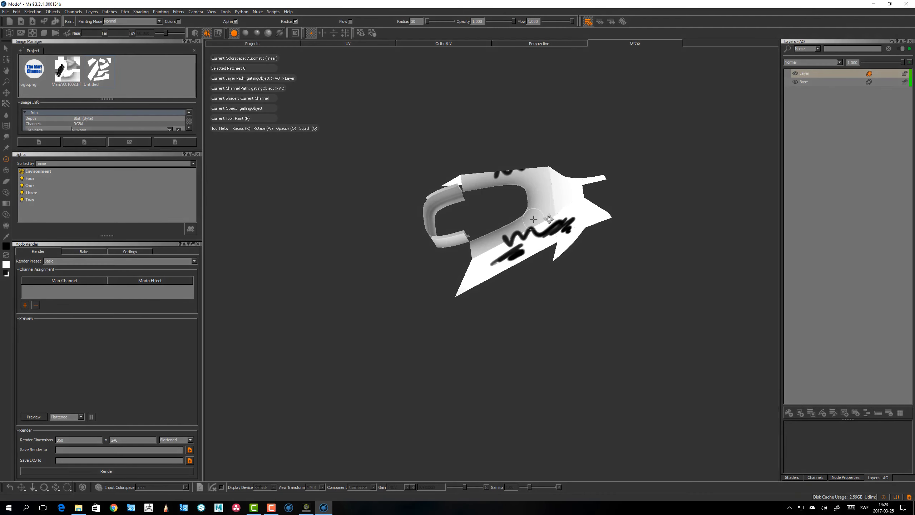
left_click_drag(548, 219, 717, 167, "alt")
left_click_drag(563, 195, 431, 229, "alt")
right_click_drag(440, 231, 541, 216, "alt")
mouse_move(540, 216)
left_mouse_down("alt")
mouse_move(527, 265)
mouse_move(467, 249)
left_mouse_up("alt")
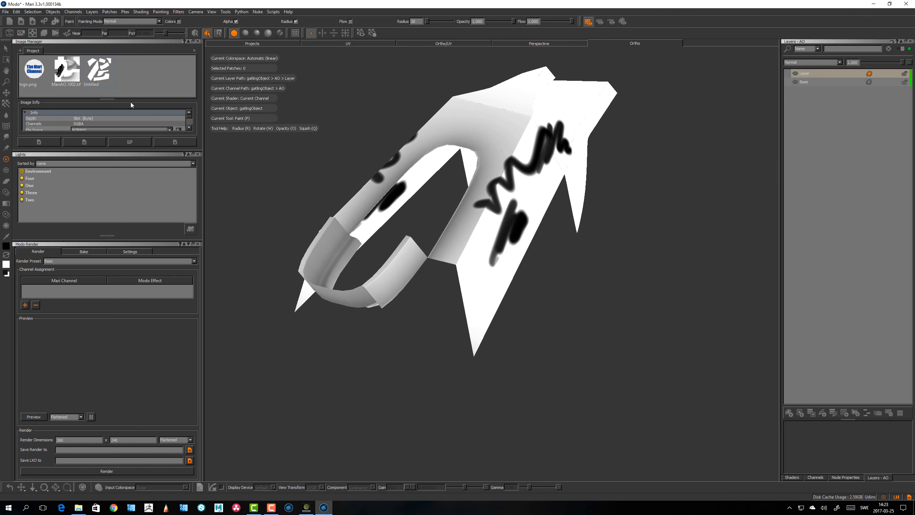
In the UV view, select all hull patches and change their resolution with Resize Selected
left_click(355, 43)
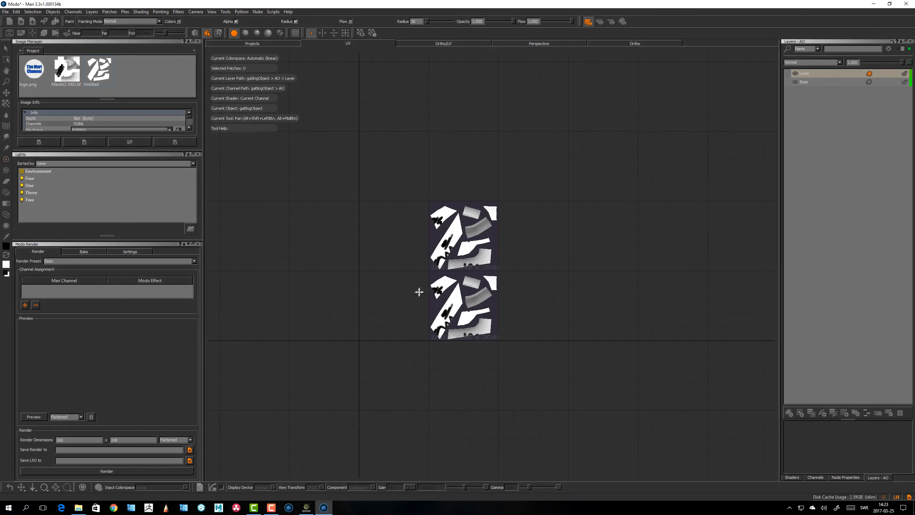
left_click(5, 48)
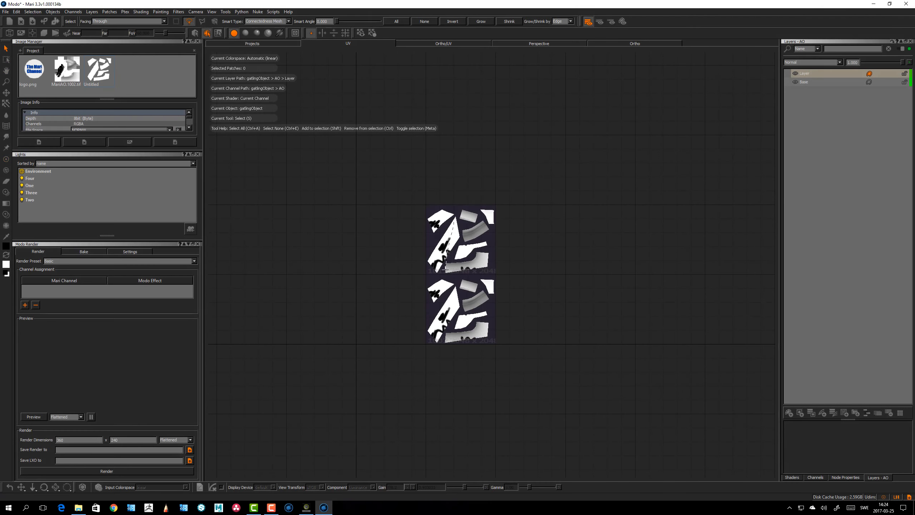
key("ctrl+a")
right_click(462, 259)
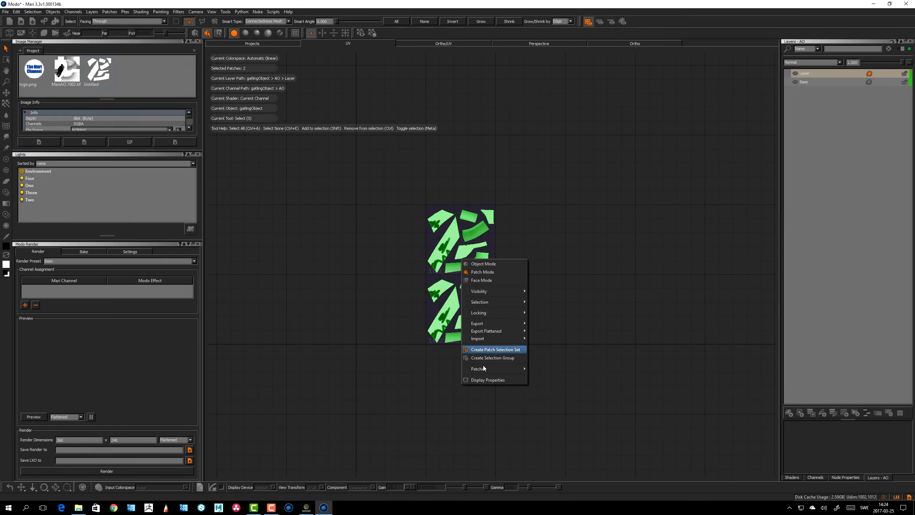
mouse_move(490, 368)
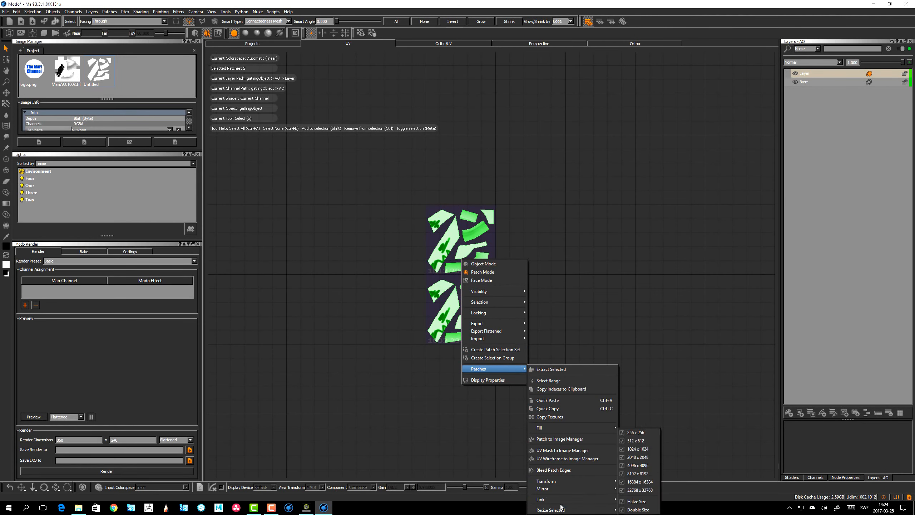
mouse_move(577, 499)
left_click(646, 493)
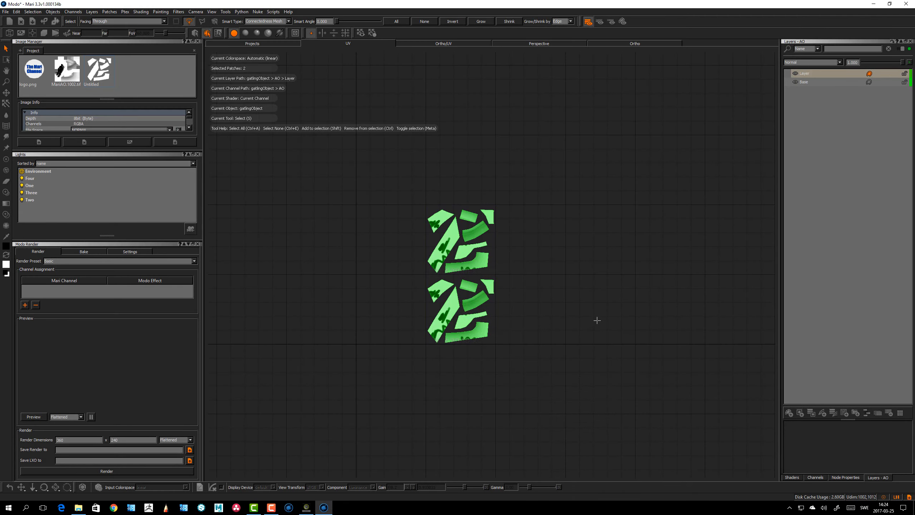
left_click(613, 335)
Return to the Ortho view and paint a long stroke down across the hull
right_click_drag(532, 265, 599, 238, "alt")
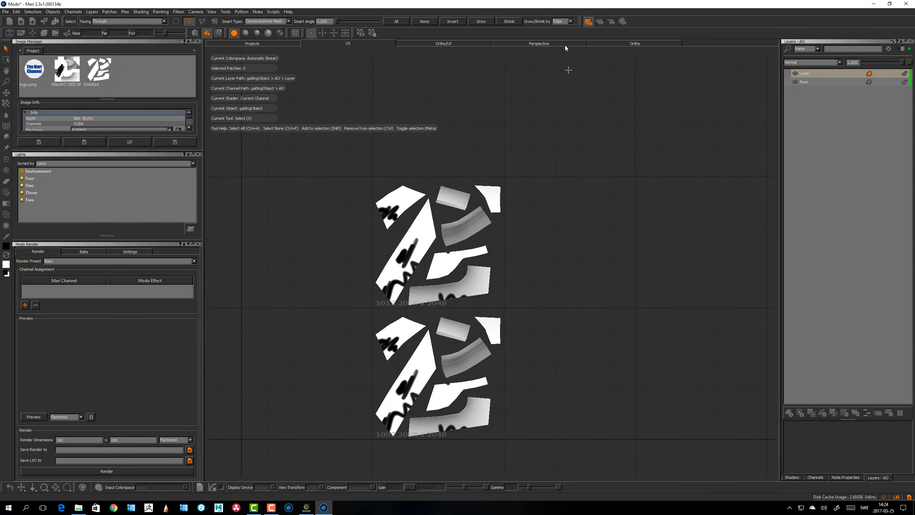
left_click(641, 44)
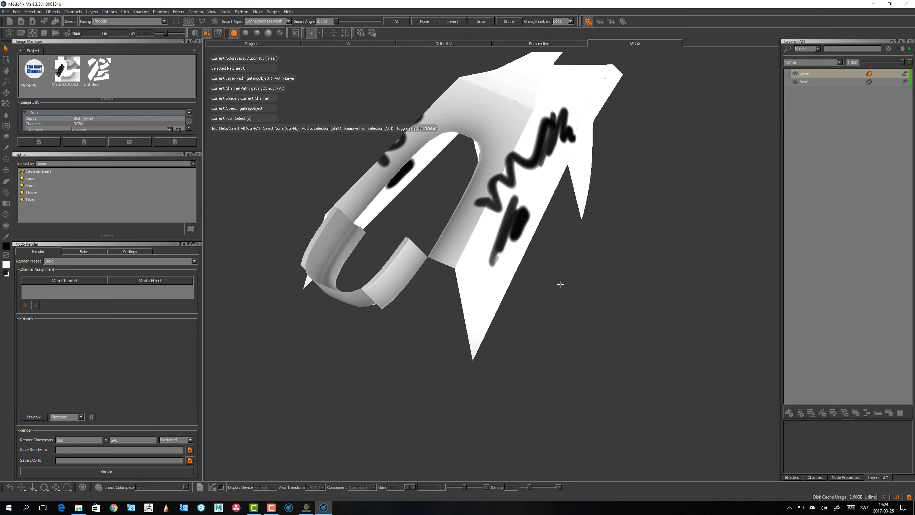
key("p")
mouse_move(493, 247)
left_mouse_down()
mouse_move(496, 268)
mouse_move(637, 264)
mouse_move(481, 269)
mouse_move(491, 306)
mouse_move(509, 219)
mouse_move(431, 162)
mouse_move(485, 266)
mouse_move(487, 255)
mouse_move(545, 234)
mouse_move(537, 248)
mouse_move(483, 260)
mouse_move(468, 276)
left_mouse_up()
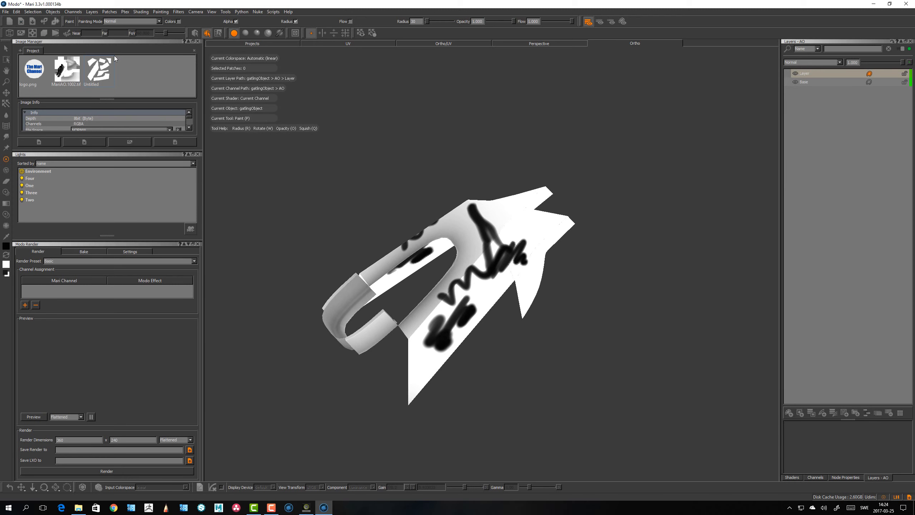
Select a hull patch and open the Patches Fill options for it
left_click(6, 49)
left_click_drag(592, 289, 467, 307, "alt")
left_click(463, 310)
right_click(467, 307)
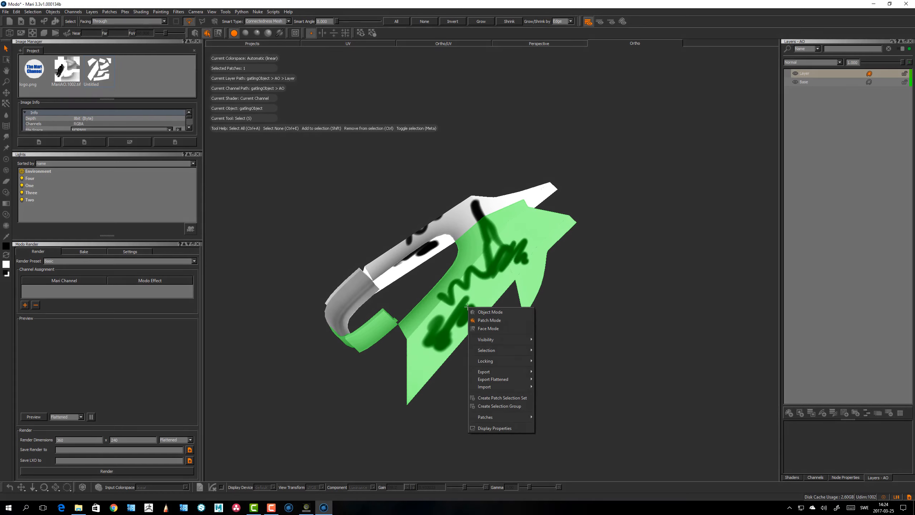
mouse_move(487, 420)
mouse_move(576, 430)
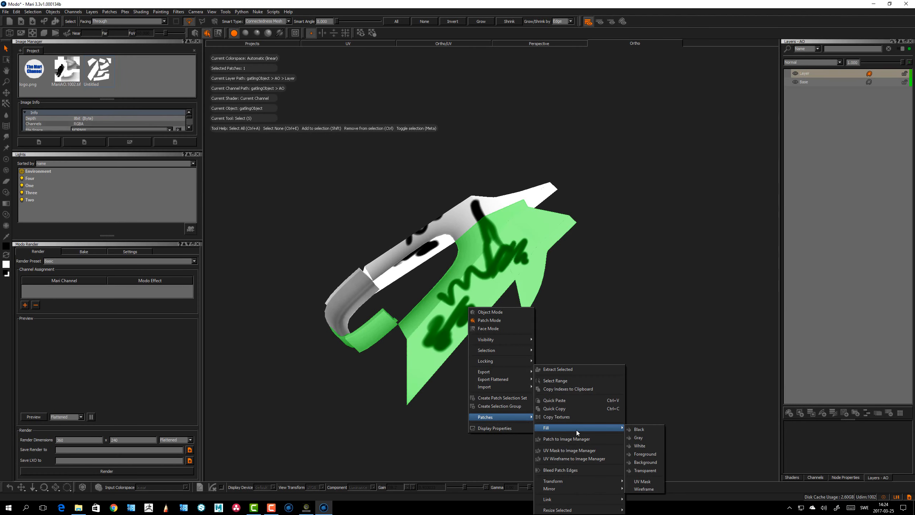
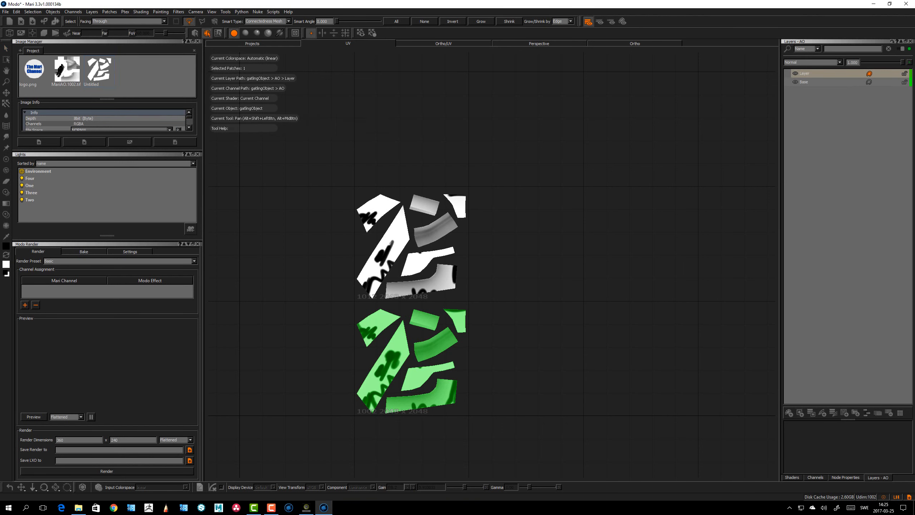
Examine the hull model from different angles in the Ortho view
right_click_drag(406, 239, 407, 240, "alt")
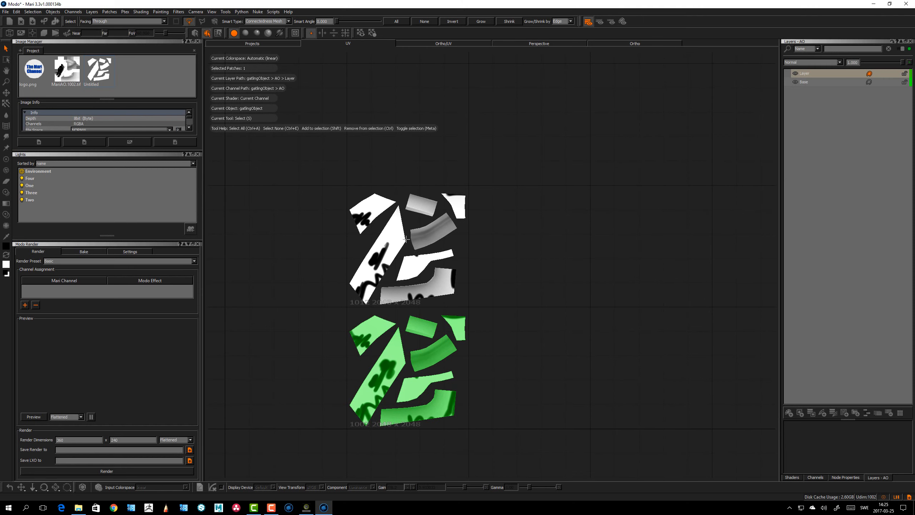
left_click(636, 44)
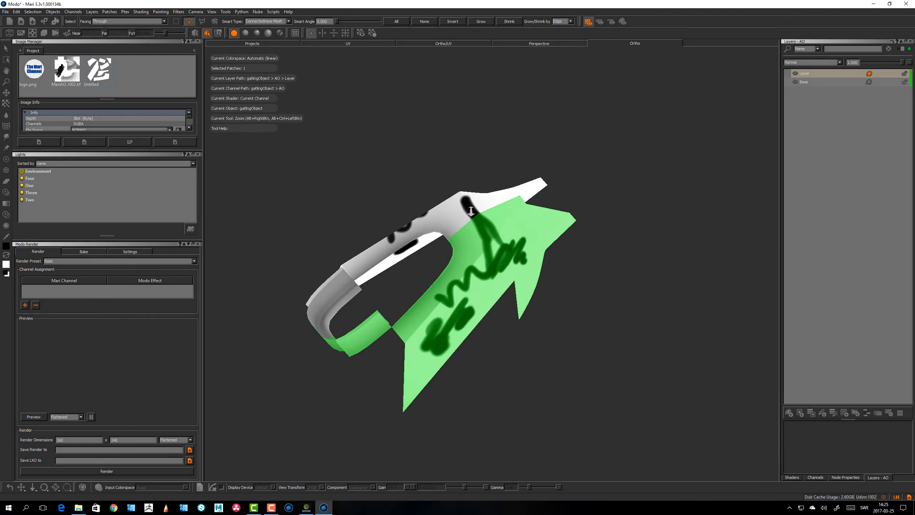
left_click_drag(505, 215, 436, 220, "alt")
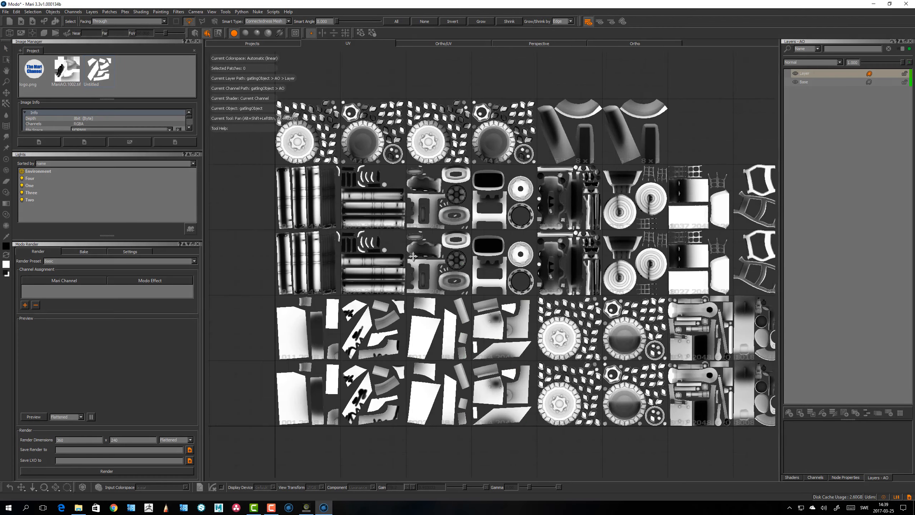
middle_click_drag(413, 257, 419, 257, "alt")
right_click_drag(419, 258, 405, 280, "alt")
middle_click_drag(405, 281, 442, 254, "alt")
right_click_drag(442, 253, 411, 306, "alt")
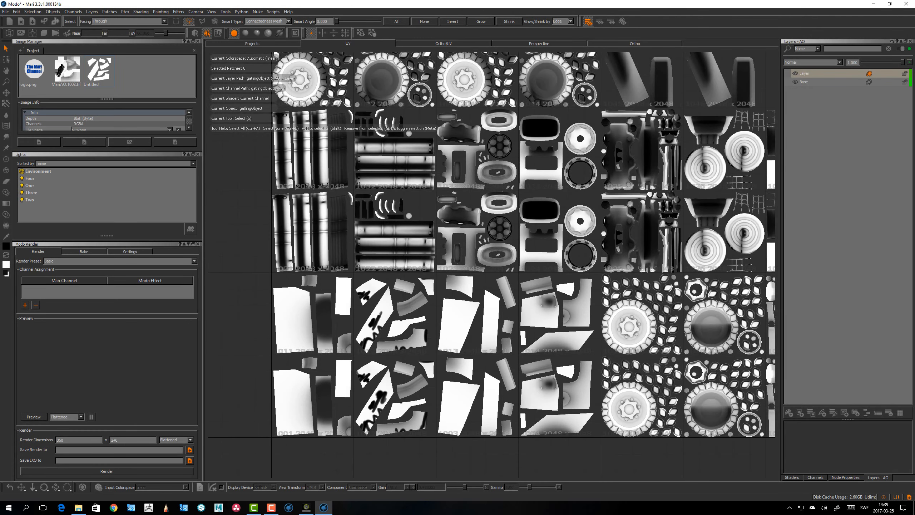
Create a patch selection group named Patch Group 1
right_click(450, 307)
mouse_move(486, 418)
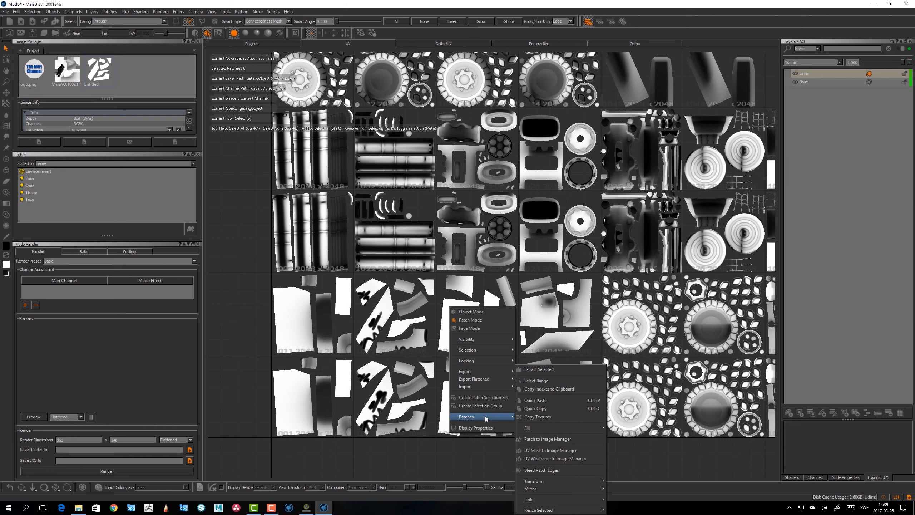
left_click(477, 405)
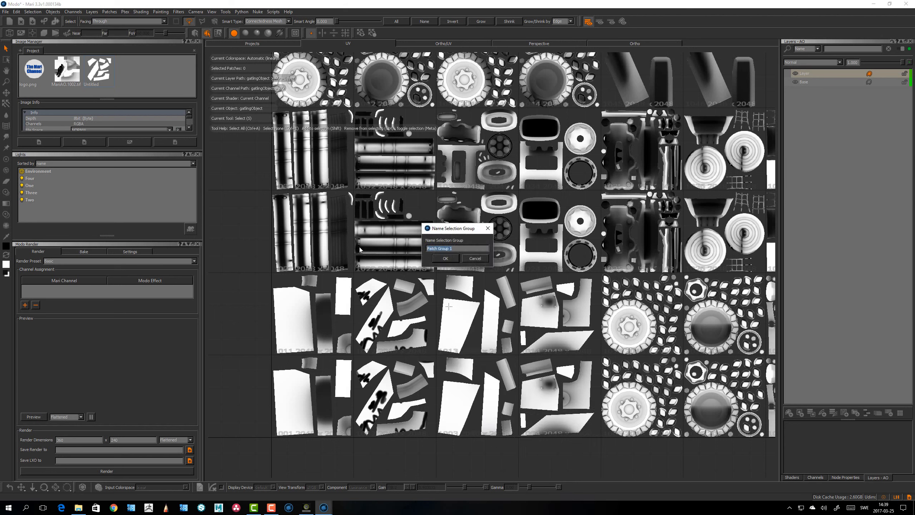
left_click(487, 259)
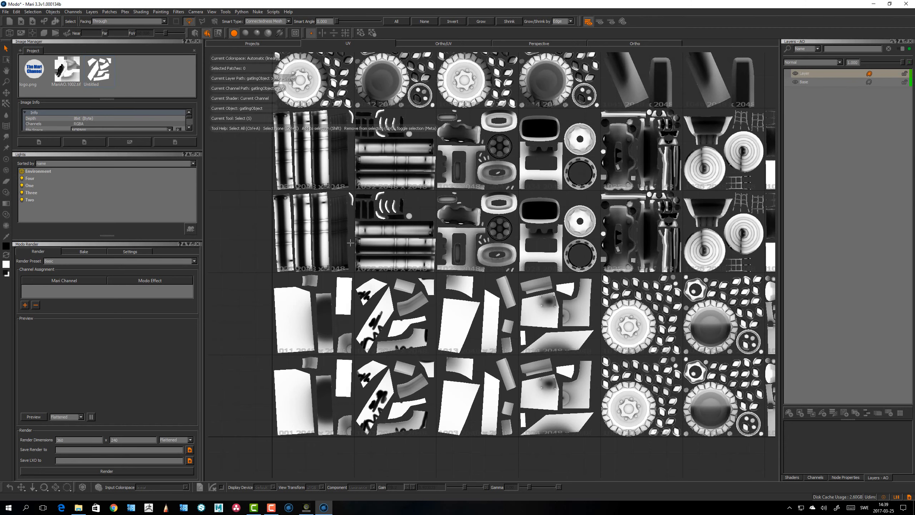
Toggle whole-patch projection and inspect the hull patches closely in the UV view
middle_click_drag(351, 243, 435, 266, "alt")
scroll(371, 241, "up", 4)
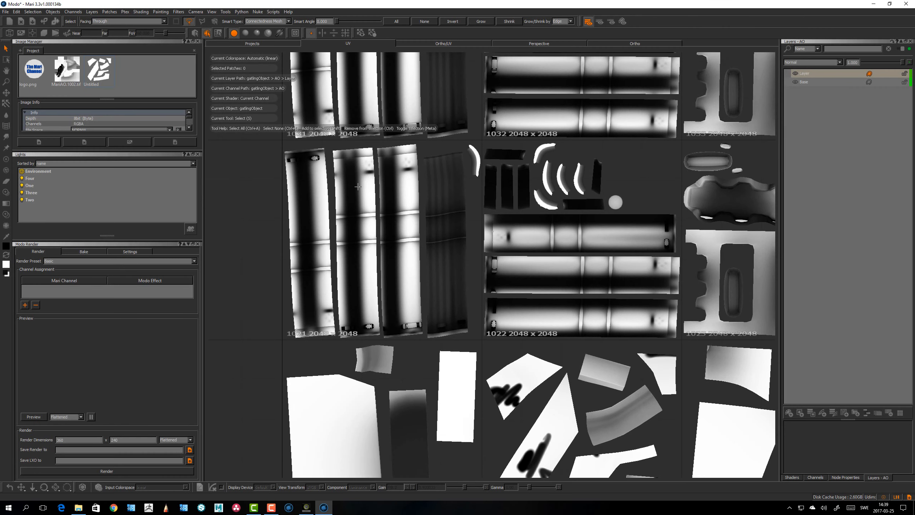
left_click(33, 35)
middle_click_drag(441, 239, 464, 253, "alt")
right_click_drag(464, 254, 476, 225, "alt")
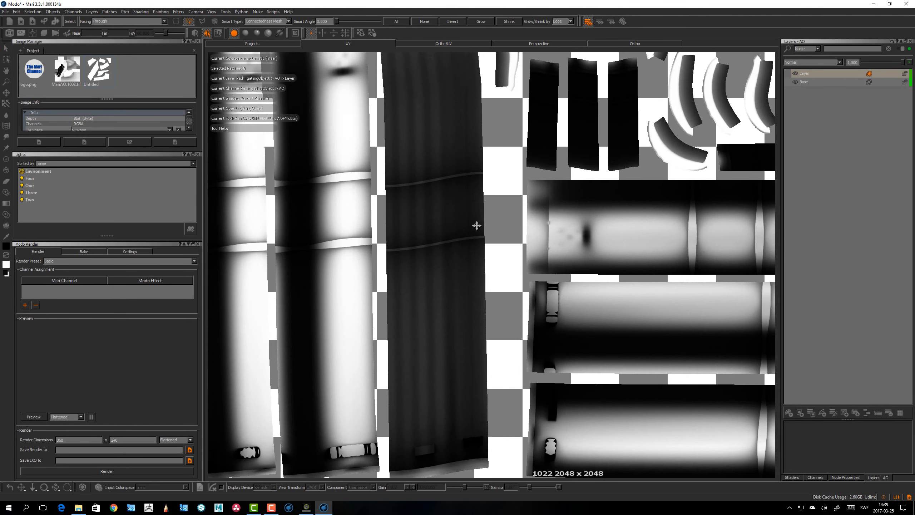
middle_click_drag(476, 225, 466, 357, "alt")
middle_click_drag(452, 243, 430, 260, "alt")
right_click_drag(430, 261, 411, 263, "alt")
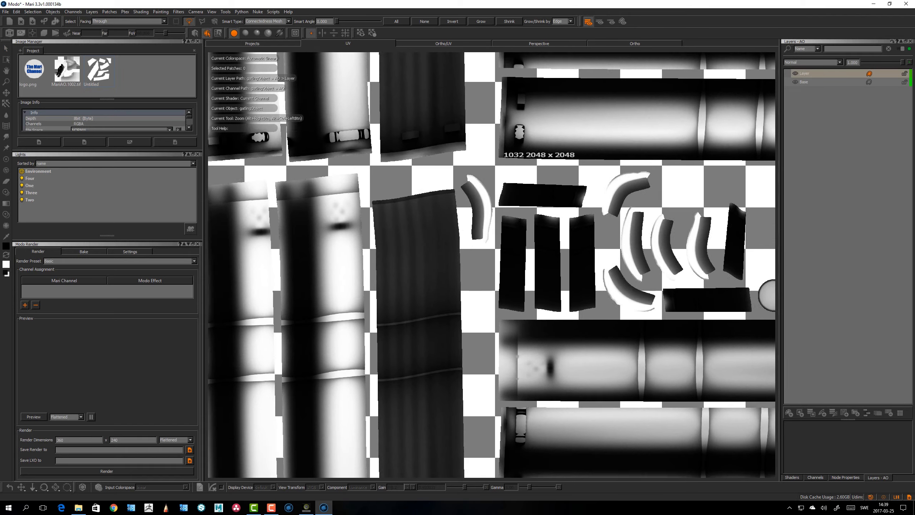
middle_click_drag(425, 238, 425, 350, "alt")
right_click_drag(457, 234, 506, 224, "alt")
middle_click_drag(506, 225, 494, 270, "alt")
right_click_drag(505, 217, 507, 212, "alt")
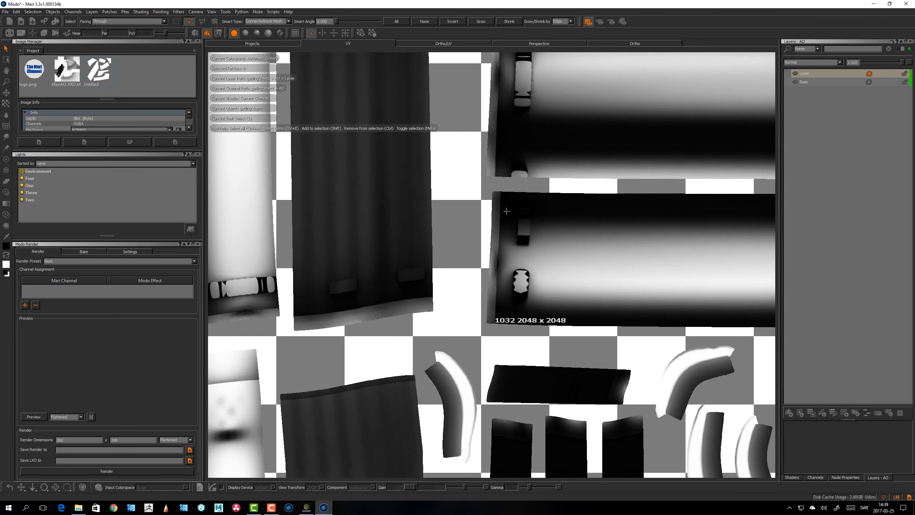
middle_click_drag(507, 212, 498, 213, "alt")
right_click_drag(498, 212, 423, 248, "alt")
middle_click_drag(422, 248, 416, 219, "alt")
right_click_drag(416, 220, 348, 252, "alt")
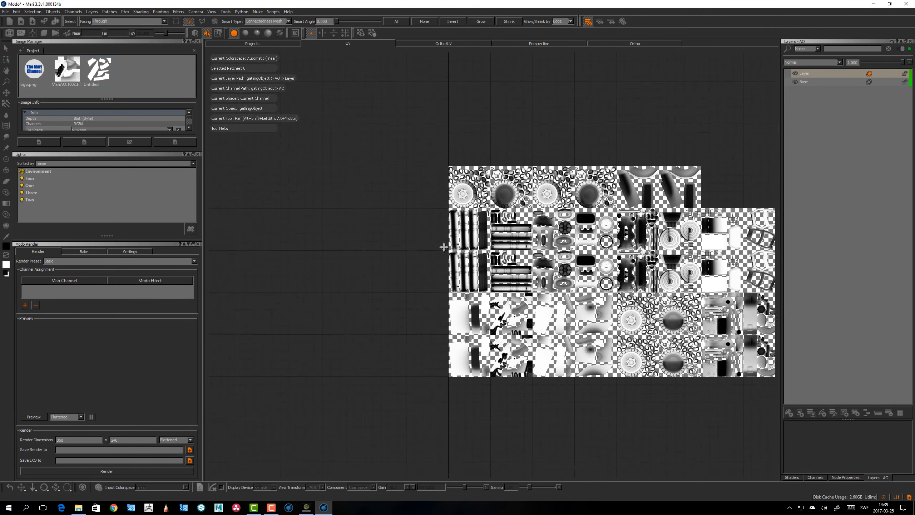
middle_click_drag(445, 248, 449, 174, "alt")
right_click_drag(449, 175, 522, 163, "alt")
middle_click_drag(442, 85, 426, 258, "alt")
right_click_drag(425, 257, 448, 252, "alt")
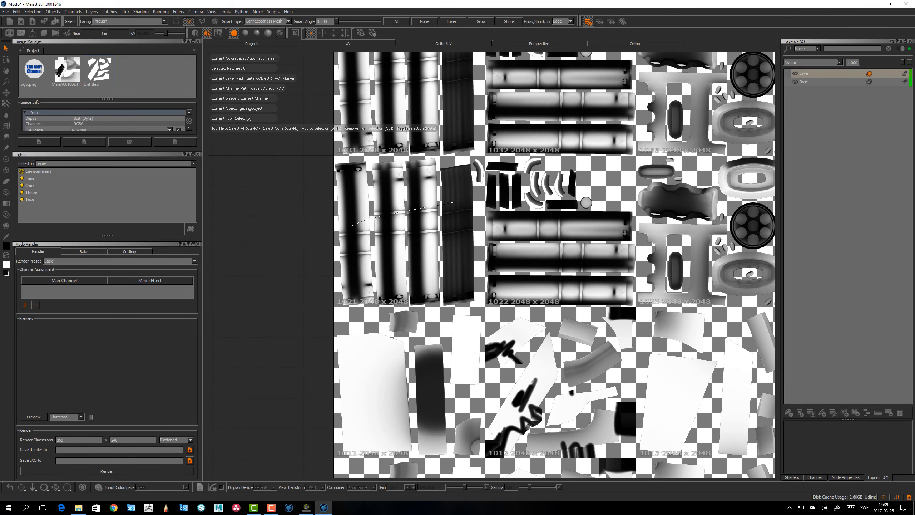
left_click_drag(428, 265, 437, 261)
Select hull patch 1021 and bleed its patch edges
middle_click_drag(403, 204, 407, 212, "alt")
right_click_drag(407, 212, 421, 211, "alt")
right_click(420, 212)
mouse_move(454, 320)
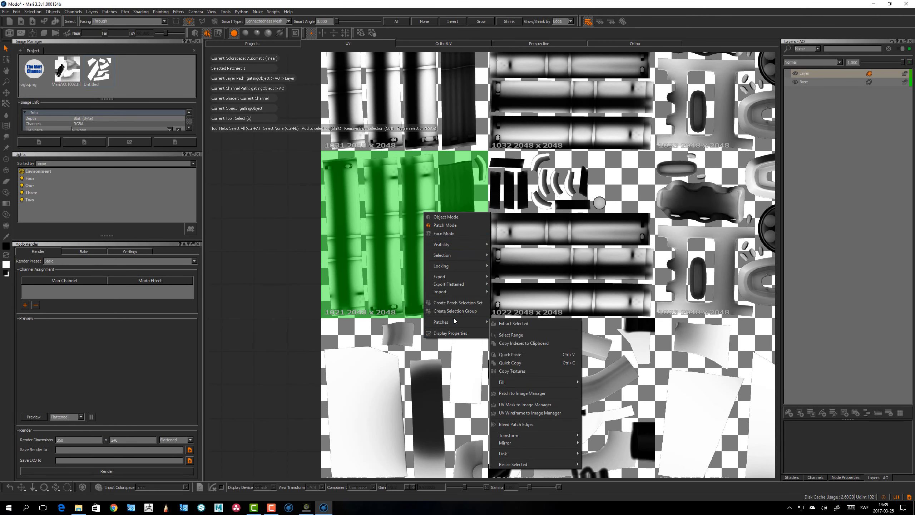
left_click(519, 424)
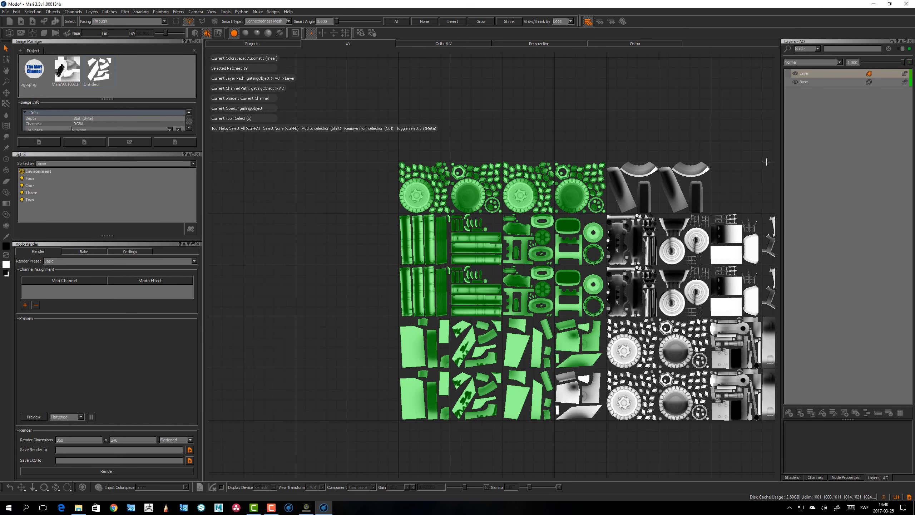
Clear the patch selection, make the Base layer current and review its patches with UV image rendering toggled
key("ctrl+e")
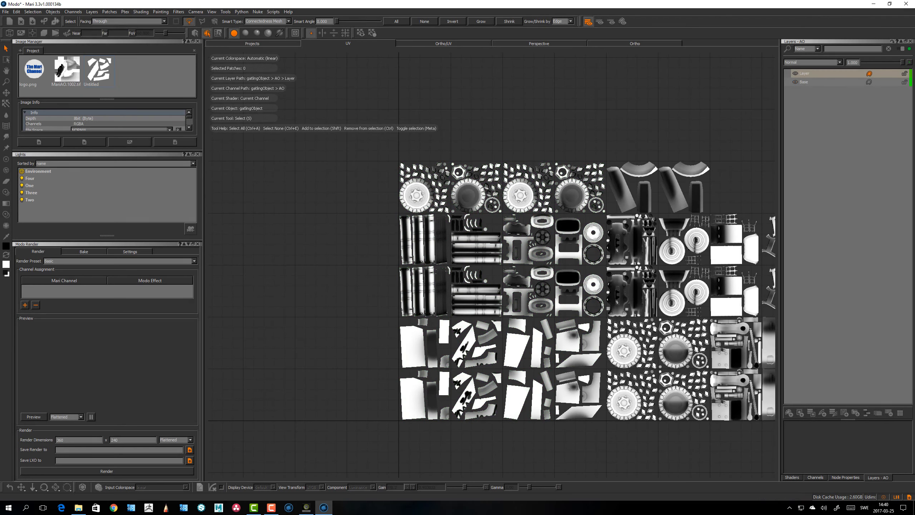
left_click(807, 81)
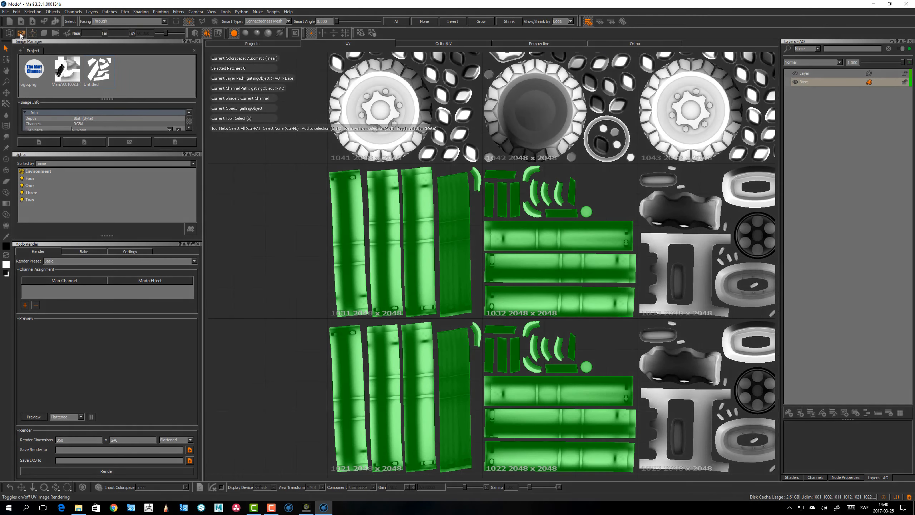
left_click(20, 34)
middle_click_drag(378, 246, 328, 223, "alt")
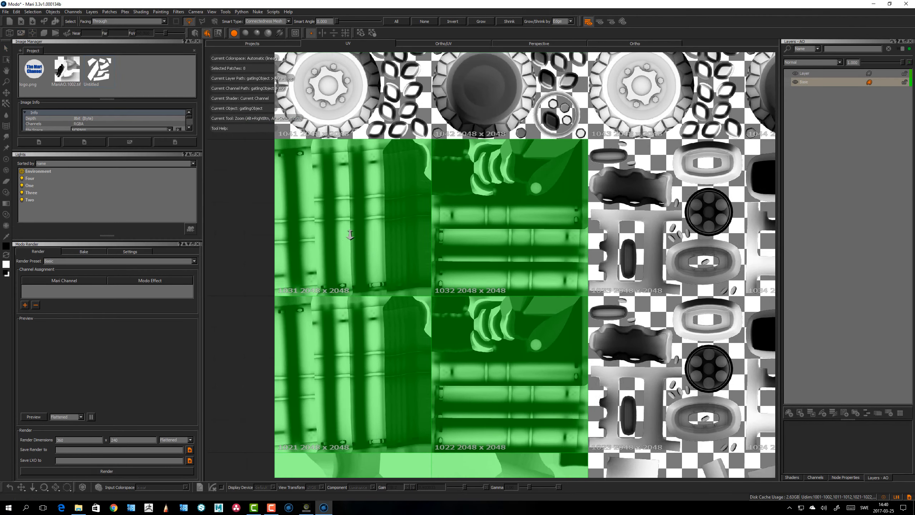
right_click_drag(328, 223, 381, 229, "alt")
middle_click_drag(397, 271, 500, 133, "alt")
right_click_drag(500, 133, 370, 236, "alt")
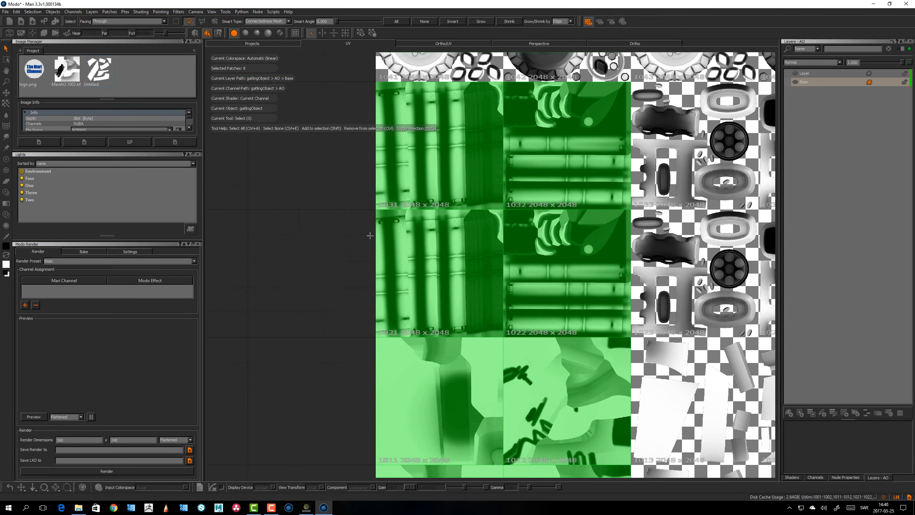
left_click(327, 262)
middle_click_drag(326, 262, 304, 262, "alt")
right_click_drag(305, 262, 428, 219, "alt")
middle_click_drag(428, 218, 442, 326, "alt")
right_click_drag(441, 326, 533, 202, "alt")
middle_click_drag(430, 63, 448, 280, "alt")
middle_click_drag(444, 155, 459, 208, "alt")
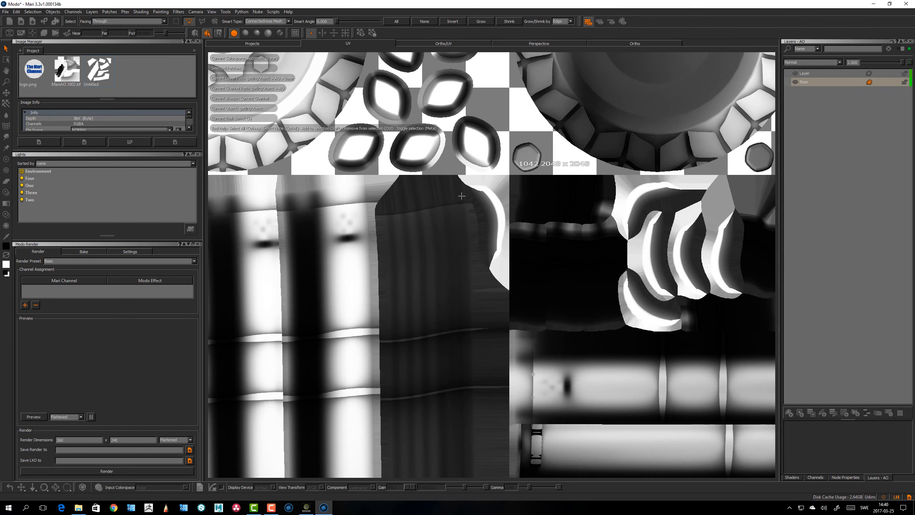
right_click_drag(460, 208, 471, 174, "alt")
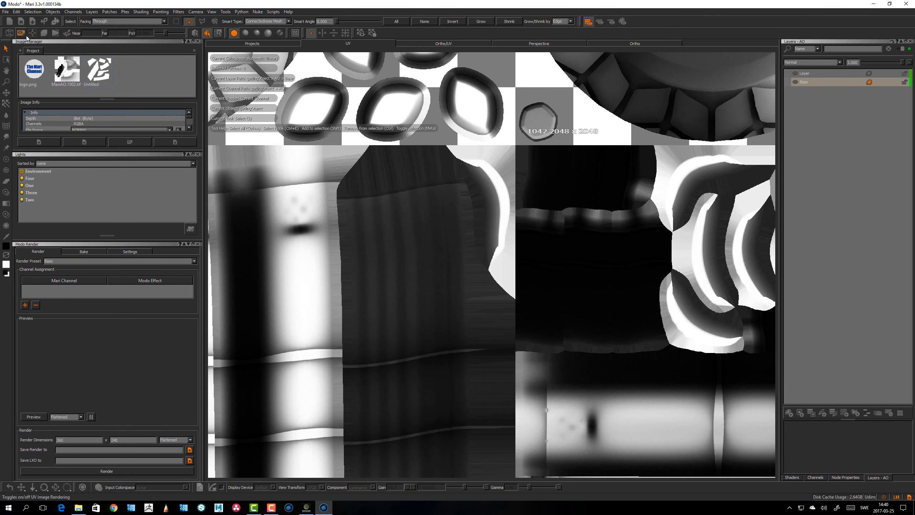
left_click(44, 33)
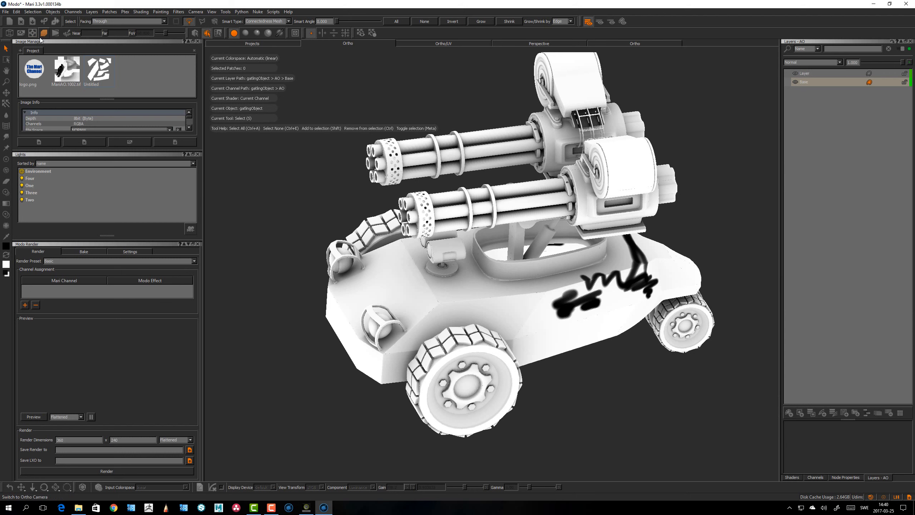
left_click(64, 35)
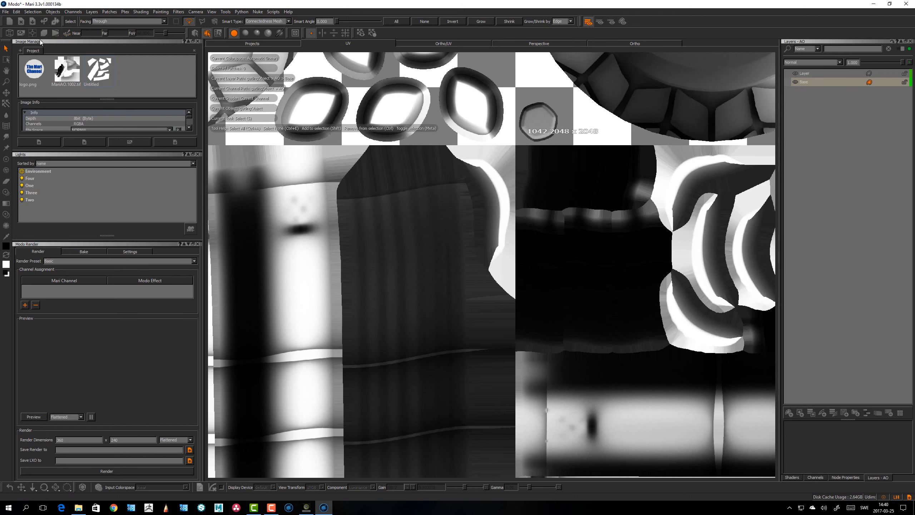
left_click(21, 33)
scroll(432, 158, "up", 3)
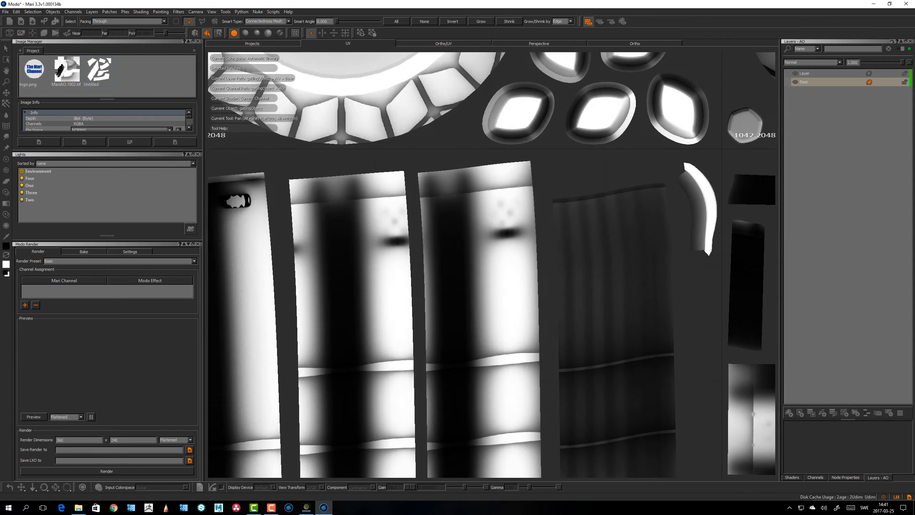
middle_click_drag(433, 157, 530, 195, "alt")
left_click(20, 34)
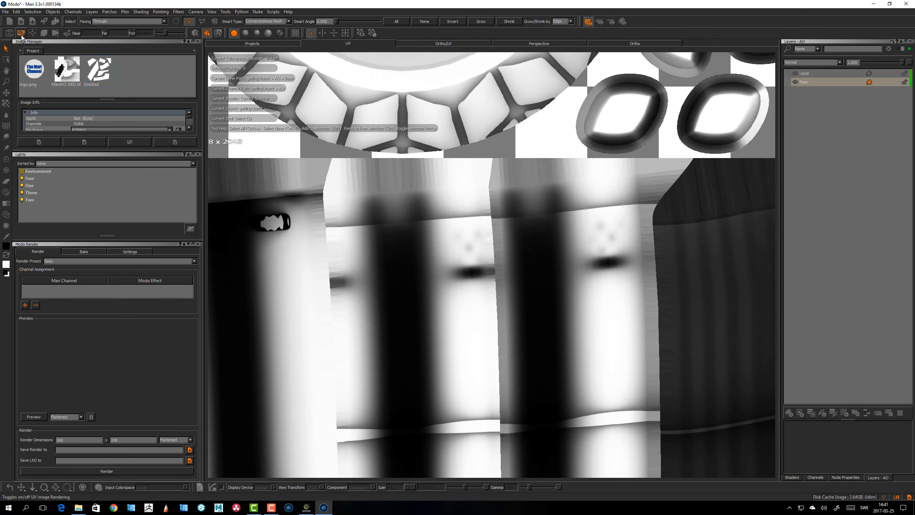
left_click(21, 35)
left_click(20, 35)
Select wheel patch 1041, bleed its patch edges and clear the selection
right_click_drag(366, 170, 412, 195, "alt")
middle_click_drag(412, 194, 419, 282, "alt")
right_click_drag(419, 282, 402, 249, "alt")
right_click_drag(422, 285, 401, 242, "alt")
middle_click_drag(401, 242, 424, 322, "alt")
right_click_drag(424, 321, 456, 216, "alt")
left_click_drag(455, 287, 461, 285)
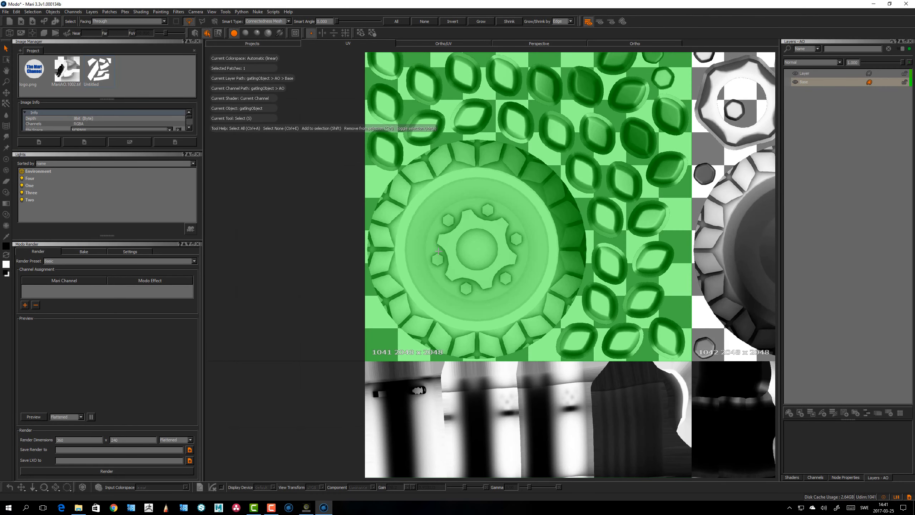
right_click(441, 244)
mouse_move(472, 355)
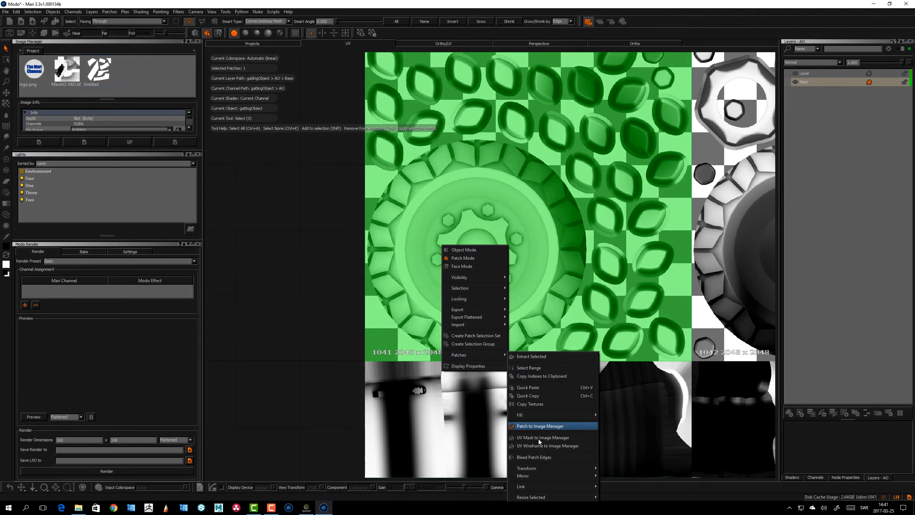
left_click(538, 457)
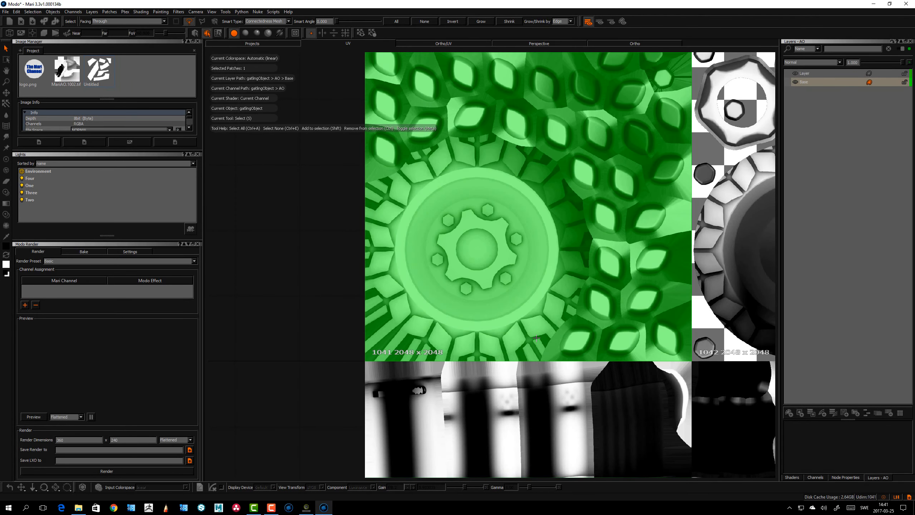
right_click_drag(553, 302, 360, 289, "alt")
left_click(317, 306)
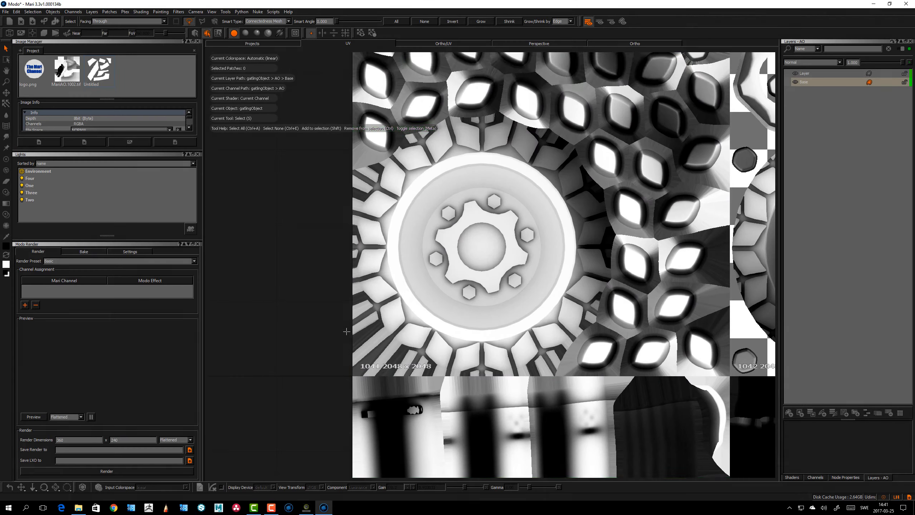
Select wheel patch 1042 in the UV view
middle_click_drag(319, 328, 402, 261, "alt")
right_click_drag(402, 261, 511, 291, "alt")
middle_click_drag(511, 292, 415, 300, "alt")
right_click_drag(414, 299, 424, 270, "alt")
middle_click_drag(564, 166, 459, 243, "alt")
right_click_drag(458, 243, 390, 249, "alt")
middle_click_drag(570, 168, 503, 272, "alt")
right_click_drag(503, 272, 535, 270, "alt")
middle_click_drag(426, 244, 327, 170, "alt")
right_click_drag(415, 277, 452, 276, "alt")
middle_click_drag(451, 276, 432, 338, "alt")
right_click_drag(432, 338, 476, 336, "alt")
middle_click_drag(444, 272, 349, 235, "alt")
right_click_drag(350, 234, 298, 237, "alt")
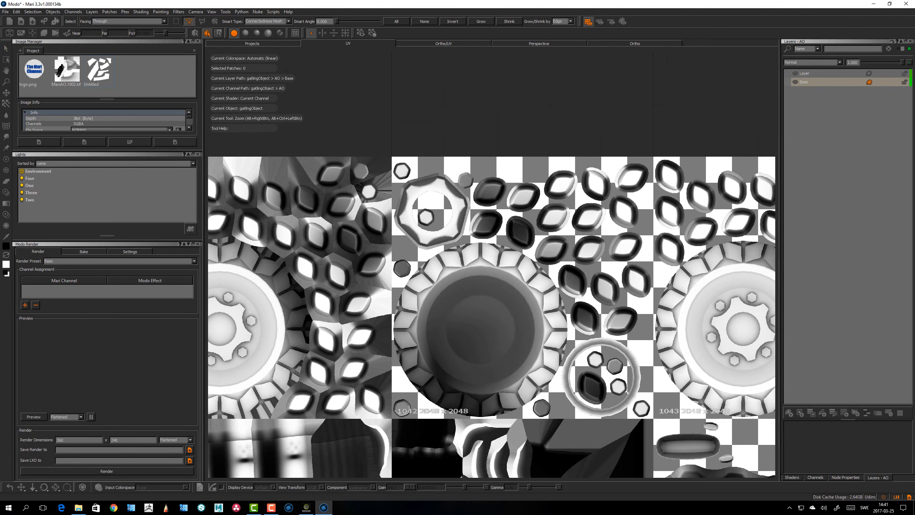
middle_click_drag(496, 288, 438, 242, "alt")
right_click_drag(437, 241, 461, 242, "alt")
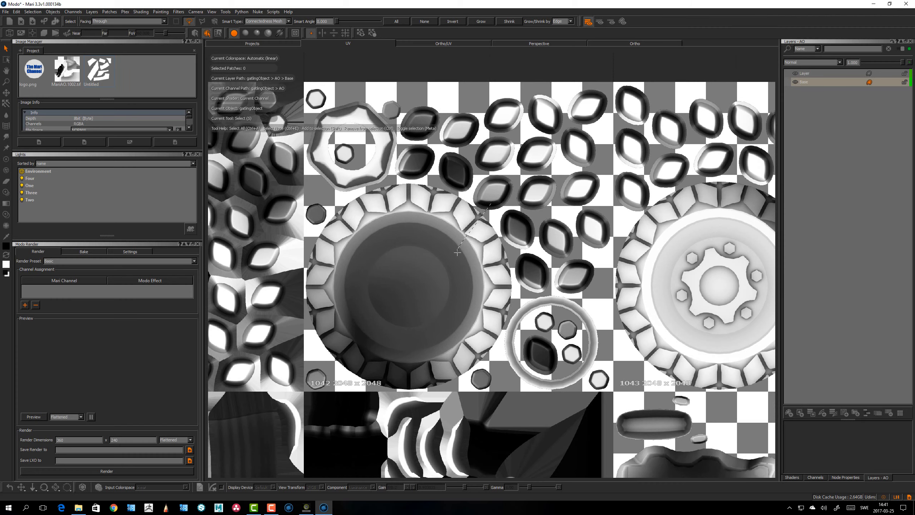
left_click_drag(457, 253, 457, 257)
middle_click_drag(451, 211, 457, 213, "alt")
right_click_drag(457, 214, 465, 214, "alt")
middle_click_drag(465, 260, 470, 173, "alt")
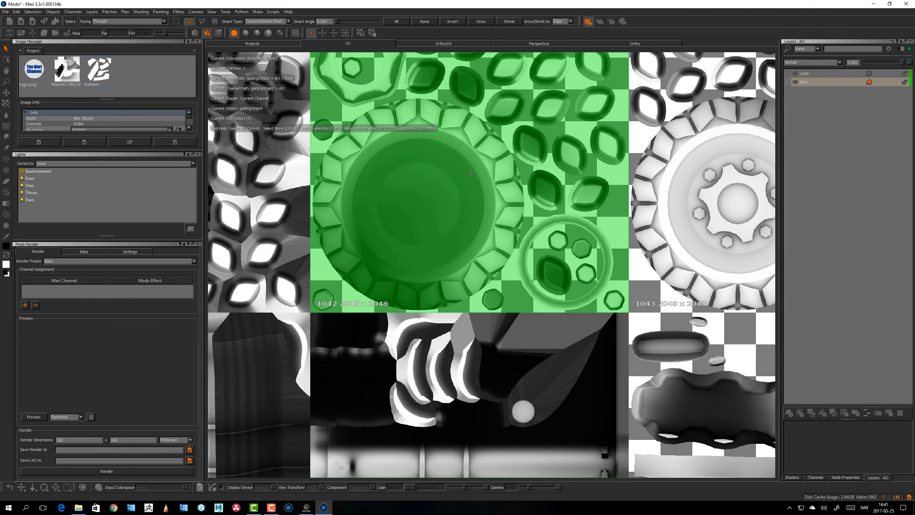
middle_click_drag(474, 297, 485, 192, "alt")
right_click_drag(485, 192, 450, 197, "alt")
middle_click_drag(442, 344, 451, 219, "alt")
right_click_drag(452, 219, 428, 228, "alt")
middle_click_drag(428, 228, 396, 228, "alt")
right_click_drag(396, 227, 368, 229, "alt")
middle_click_drag(426, 213, 425, 282, "alt")
right_click_drag(426, 282, 463, 281, "alt")
middle_click_drag(460, 260, 457, 213, "alt")
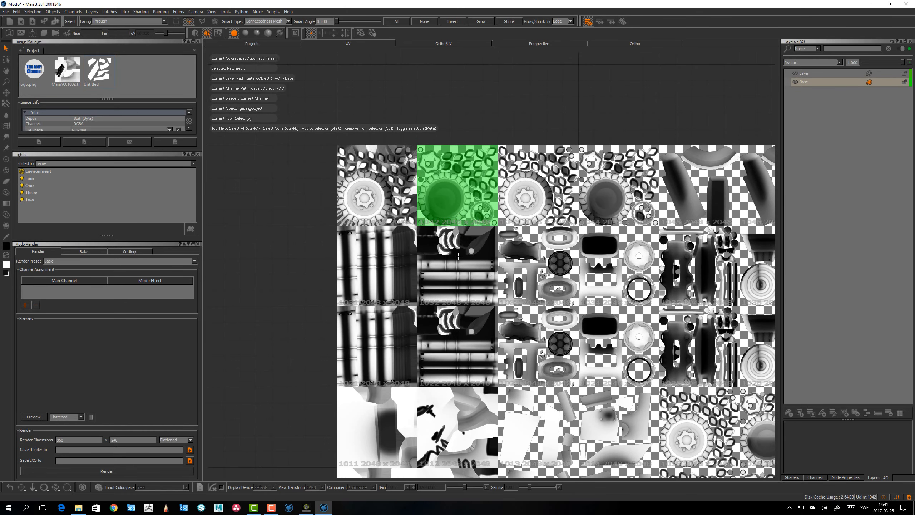
Toggle UV image rendering off for the patch overview
middle_click_drag(363, 224, 275, 206, "alt")
right_click_drag(274, 205, 306, 195, "alt")
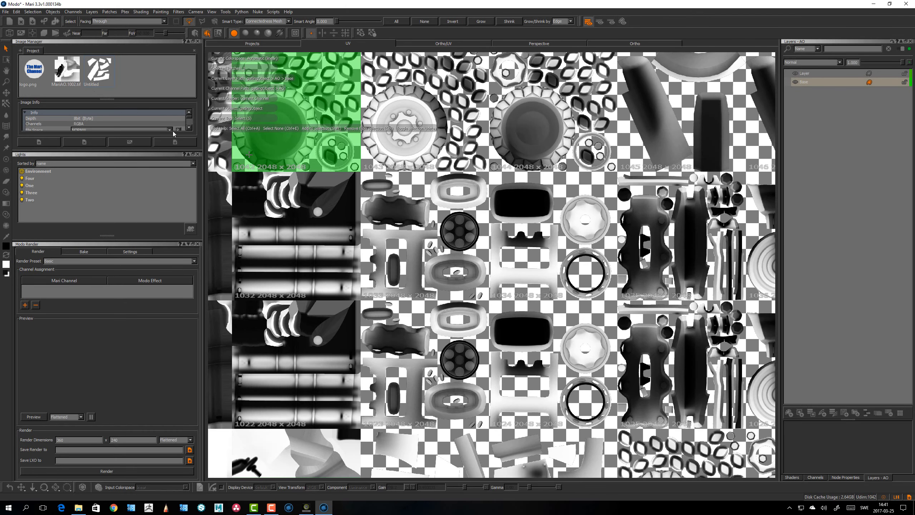
left_click(22, 35)
left_click(22, 35)
left_click(22, 34)
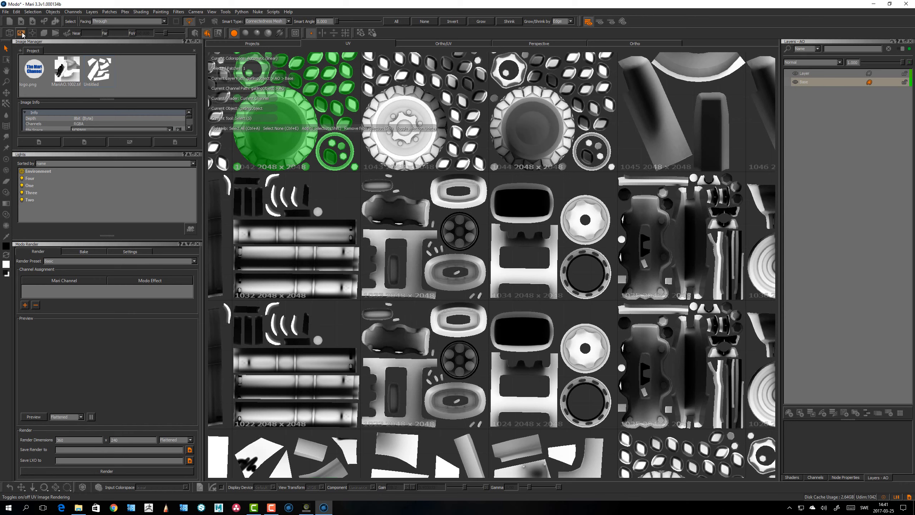
Toggle Whole Patch Project rendering on to preview the patches, then toggle it off again
left_click(21, 35)
left_click(24, 37)
left_click(32, 35)
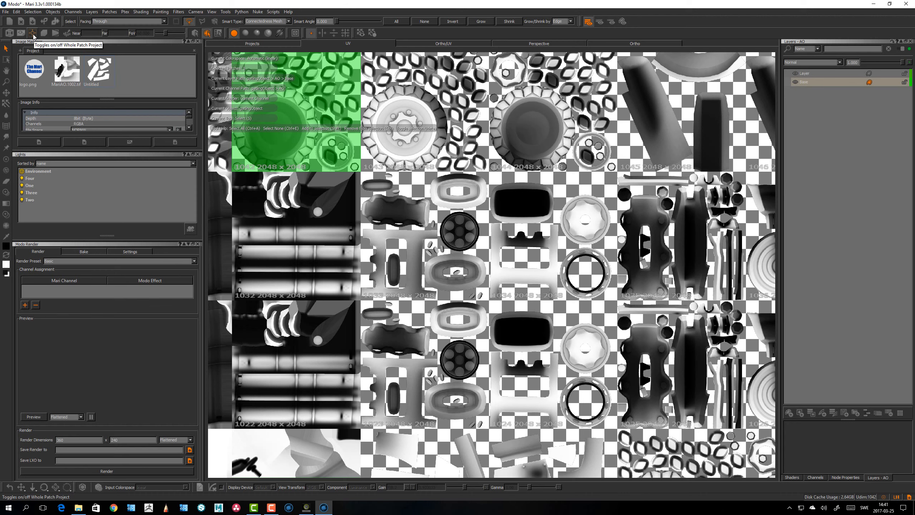
left_click(32, 34)
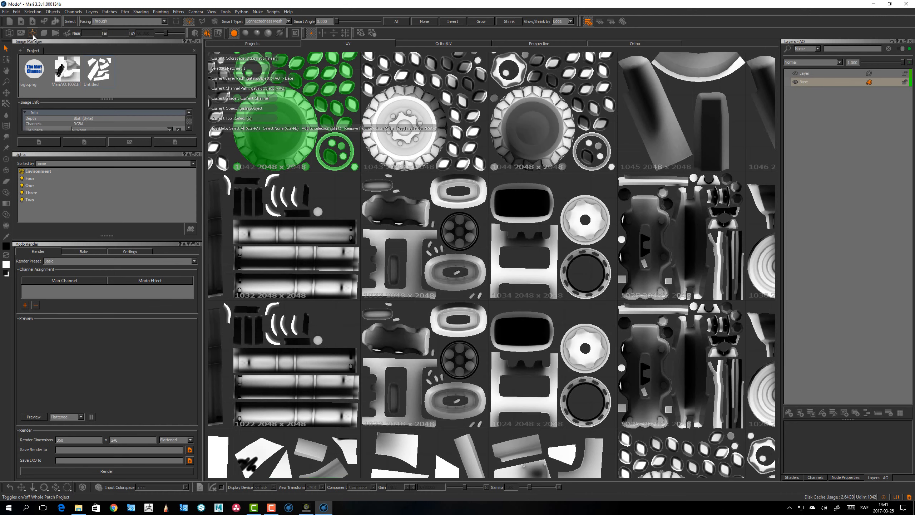
left_click(33, 36)
middle_click_drag(340, 237, 525, 164, "alt")
right_click_drag(524, 163, 504, 195, "alt")
middle_click_drag(504, 274, 472, 86, "alt")
right_click_drag(472, 87, 486, 87, "alt")
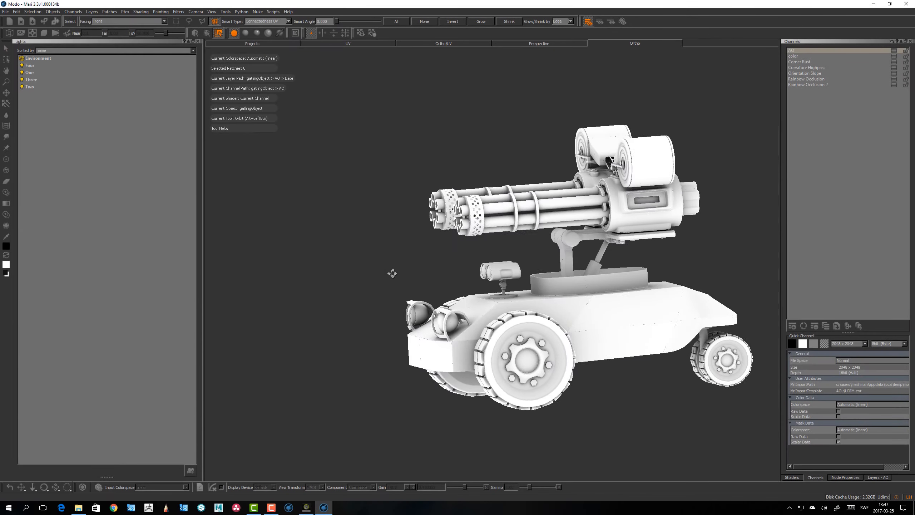
left_click_drag(392, 273, 389, 273)
key("s")
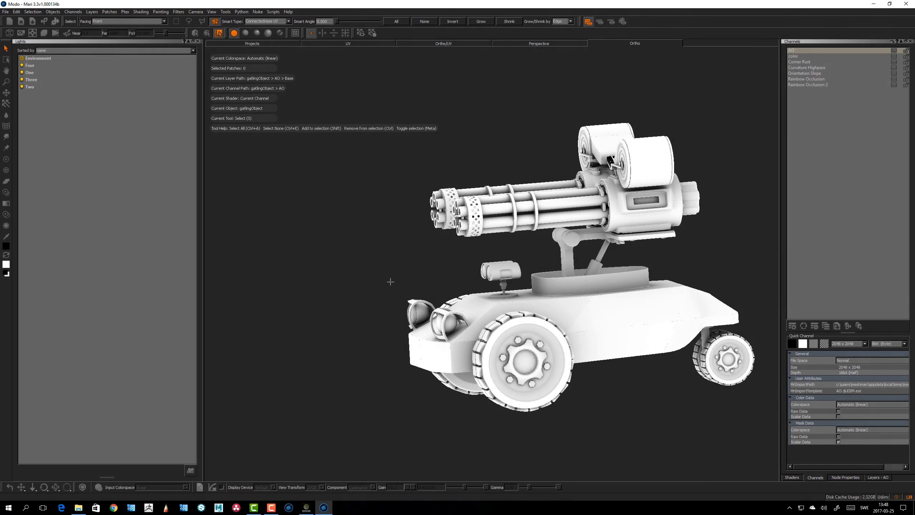
Orbit and zoom around the tank in the Ortho view to inspect the gatling gun and body
left_click_drag(397, 276, 404, 219, "alt")
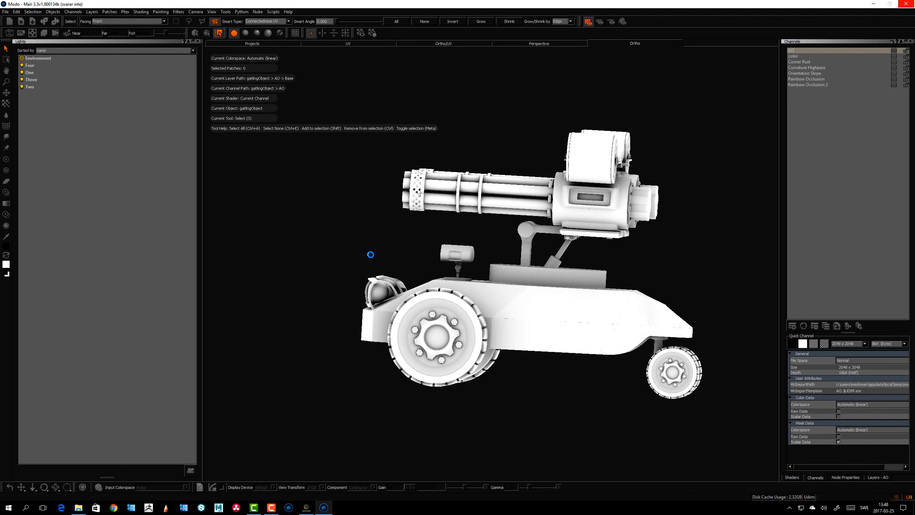
left_click_drag(372, 254, 512, 237, "alt")
right_click_drag(513, 238, 518, 289, "alt")
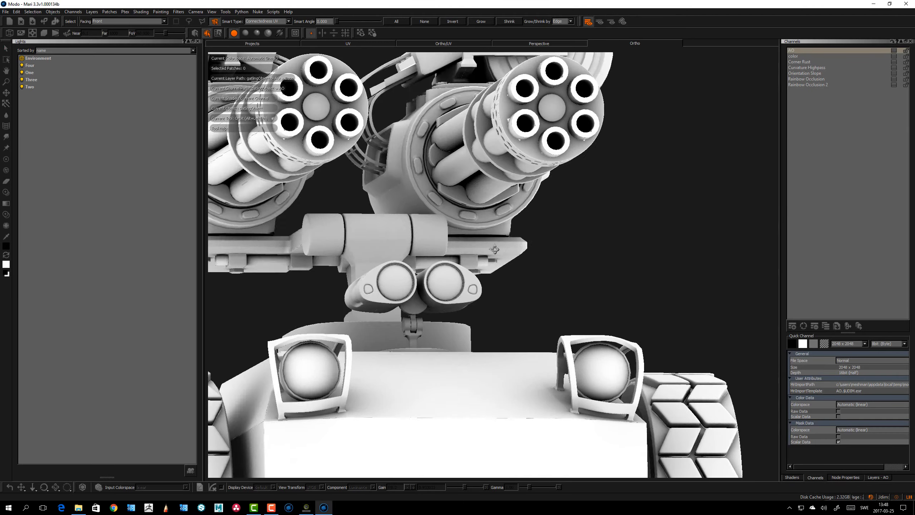
left_click_drag(519, 288, 468, 267, "alt")
middle_click_drag(594, 231, 447, 181, "alt")
right_click_drag(447, 180, 458, 200, "alt")
left_click_drag(458, 199, 425, 195, "alt")
right_click_drag(425, 195, 396, 216, "alt")
middle_click_drag(396, 217, 519, 233, "alt")
right_click_drag(519, 233, 407, 289, "alt")
left_click_drag(407, 288, 437, 258, "alt")
middle_click_drag(436, 258, 547, 283, "alt")
left_click_drag(547, 283, 513, 296, "alt")
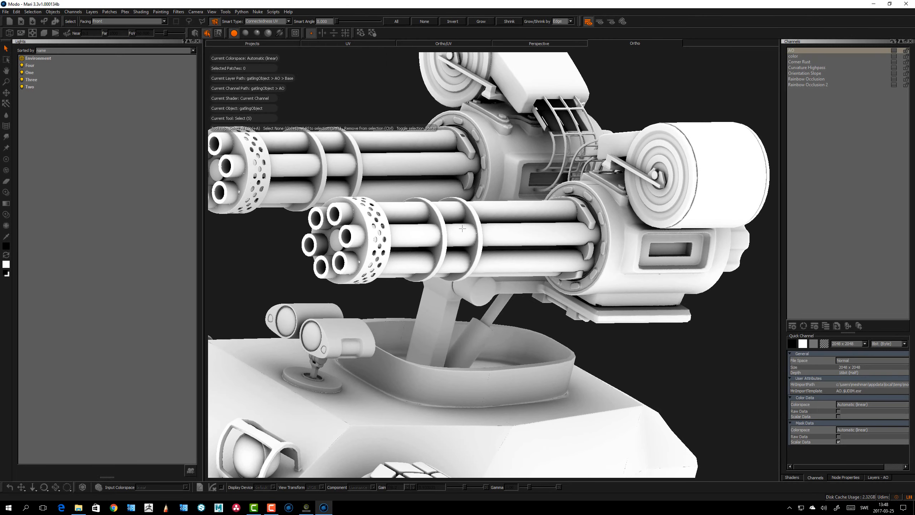
left_click_drag(462, 228, 469, 275, "alt")
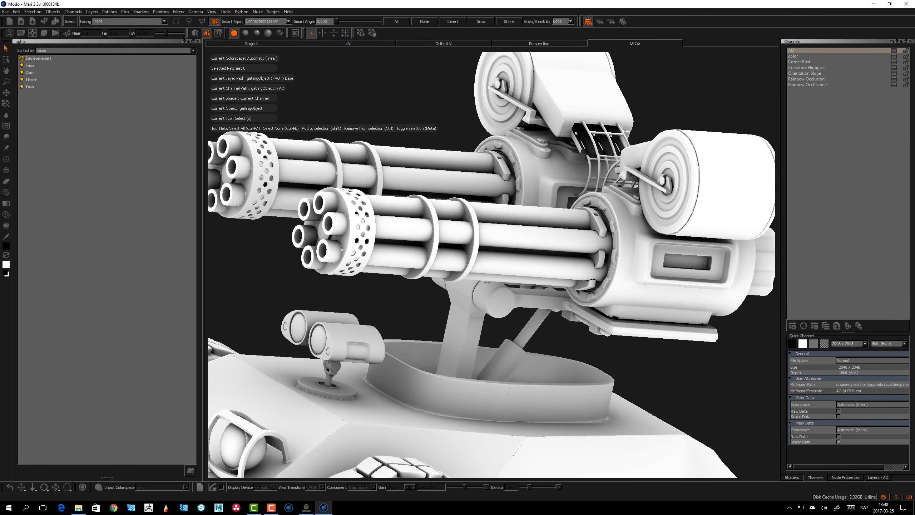
right_click_drag(484, 270, 450, 285, "alt")
left_click_drag(465, 281, 429, 280, "alt")
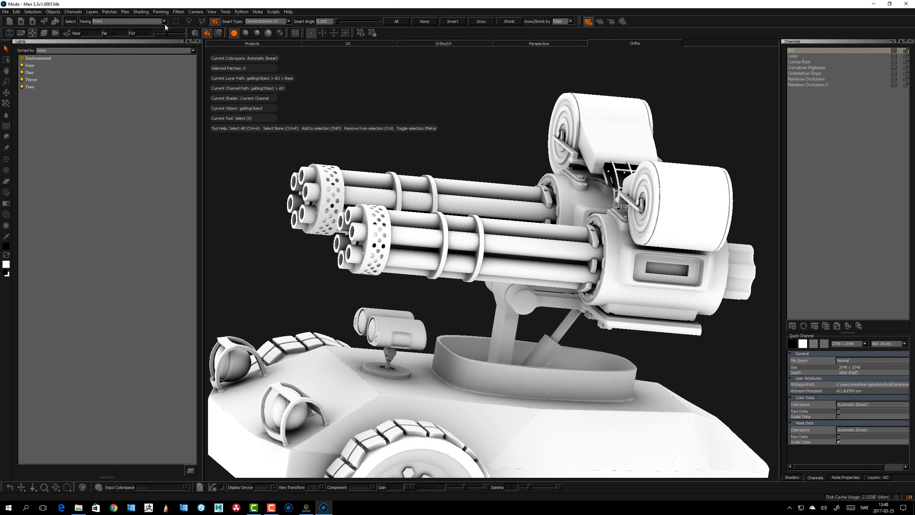
Set the selection facing to Front and select the lower gun's barrel patch
left_click(118, 22)
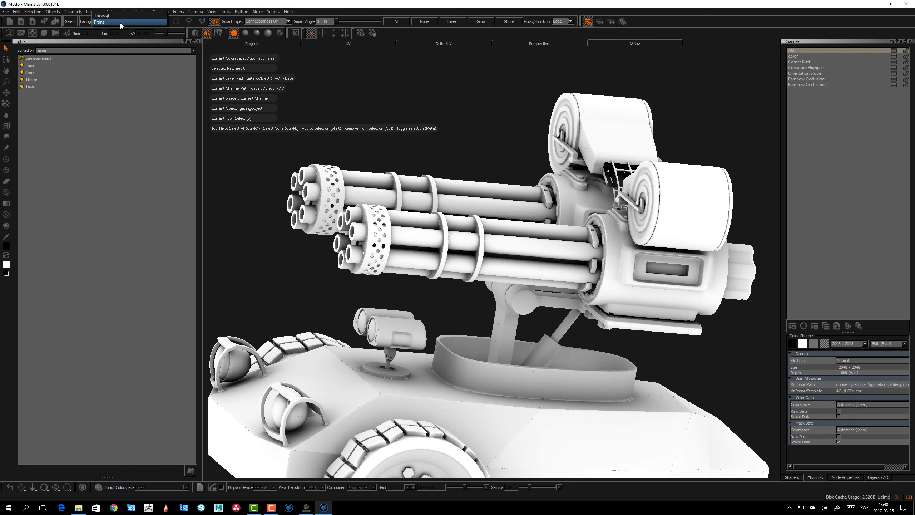
left_click(119, 23)
left_click_drag(324, 144, 396, 237, "alt")
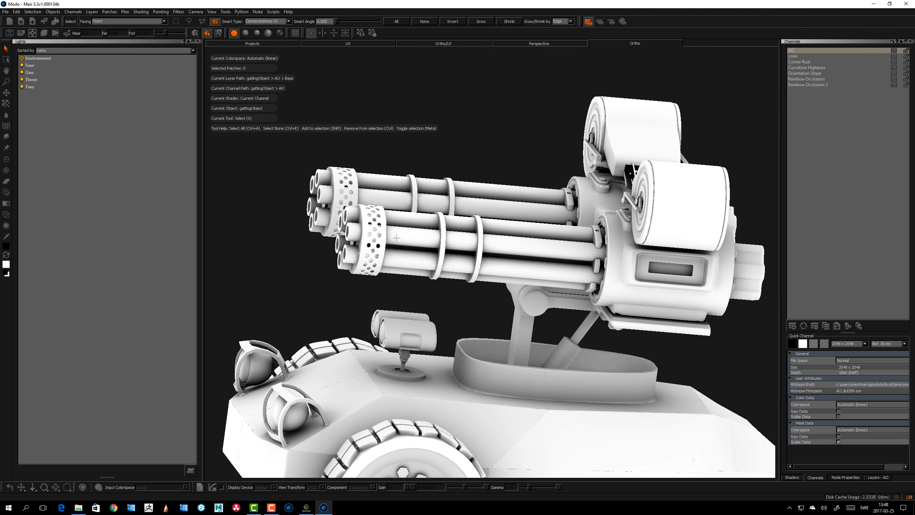
left_click(397, 237)
left_click_drag(319, 166, 350, 172, "alt")
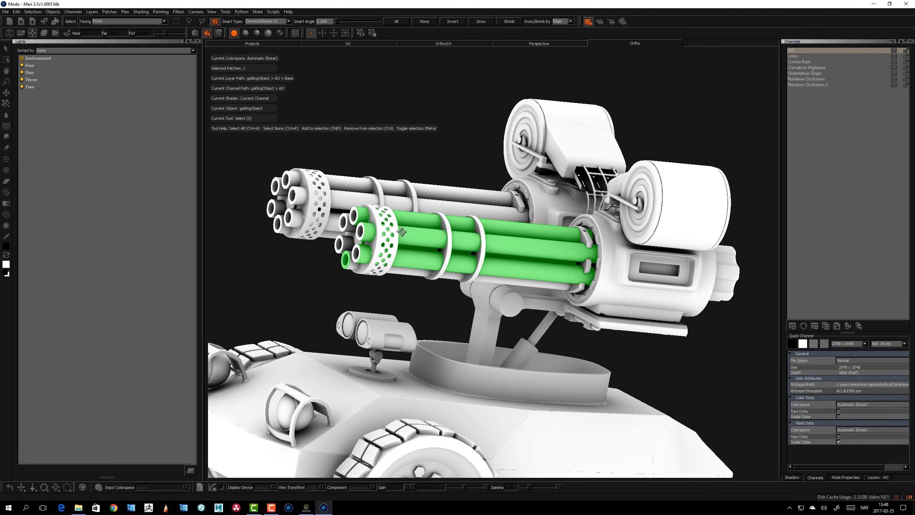
left_click_drag(402, 232, 378, 193, "alt")
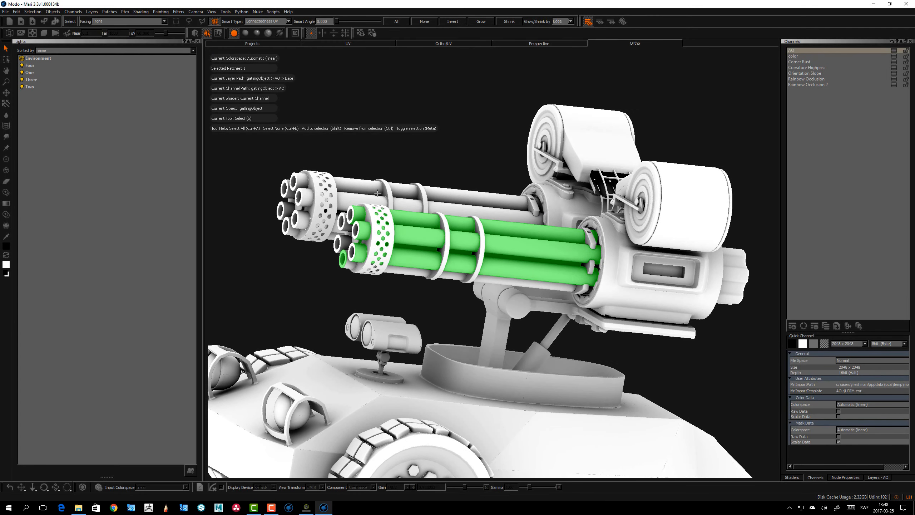
Switch to Object selection mode to select the whole model, then return to Patch selection mode
left_click(194, 34)
left_click_drag(438, 236, 418, 252, "alt")
scroll(418, 252, "down", 5)
middle_click_drag(568, 228, 482, 209, "alt")
right_click_drag(482, 209, 494, 260, "alt")
left_click_drag(535, 287, 618, 287, "alt")
right_click_drag(563, 265, 516, 284, "alt")
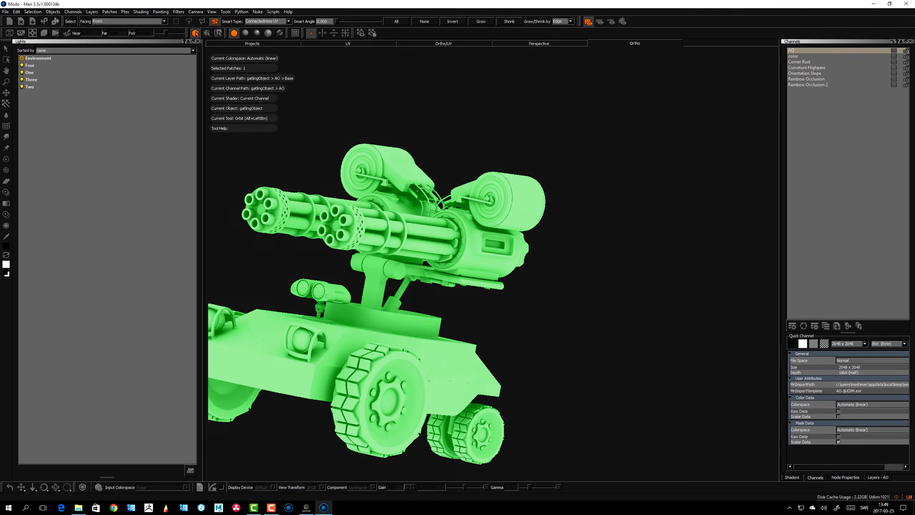
left_click(208, 33)
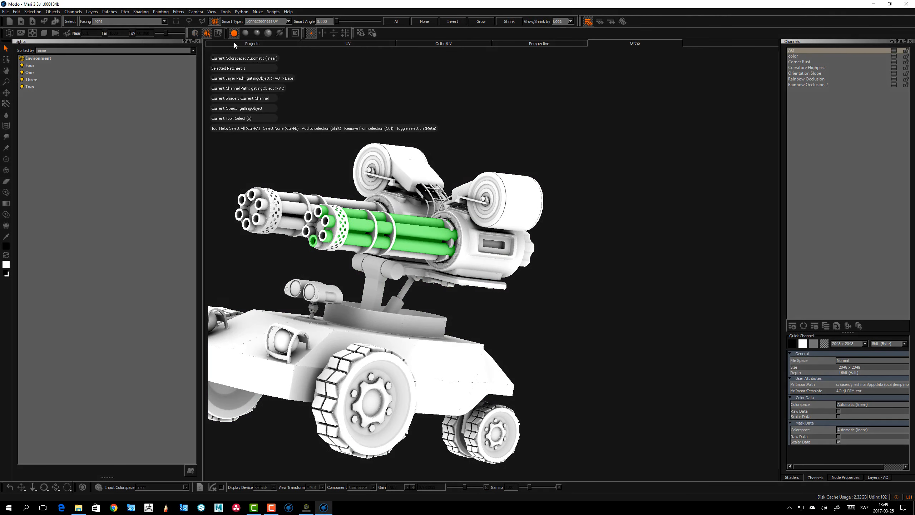
Select a barrel ring face in Face selection mode, then return to Patch selection mode
left_click(218, 34)
left_click_drag(347, 169, 329, 169, "alt")
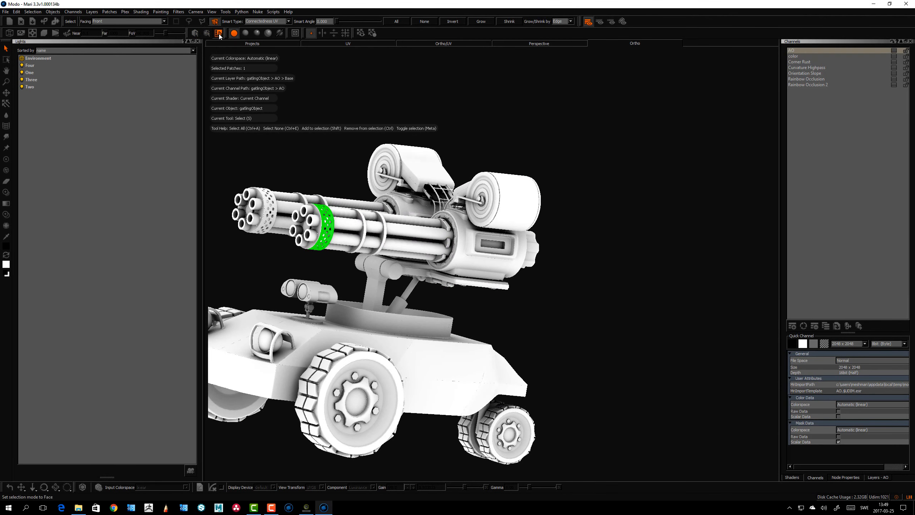
left_click(208, 33)
left_click_drag(423, 142, 336, 152, "alt")
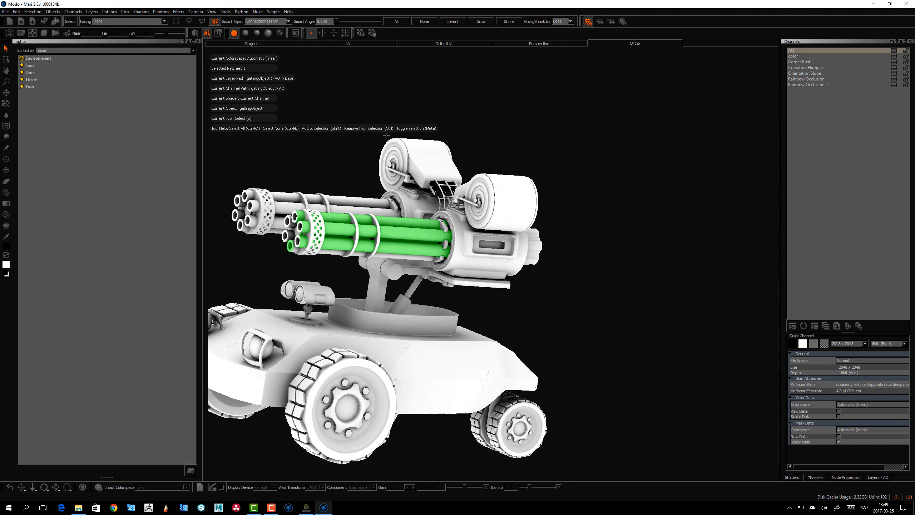
middle_click_drag(336, 152, 442, 142, "alt")
left_click_drag(440, 141, 258, 140, "alt")
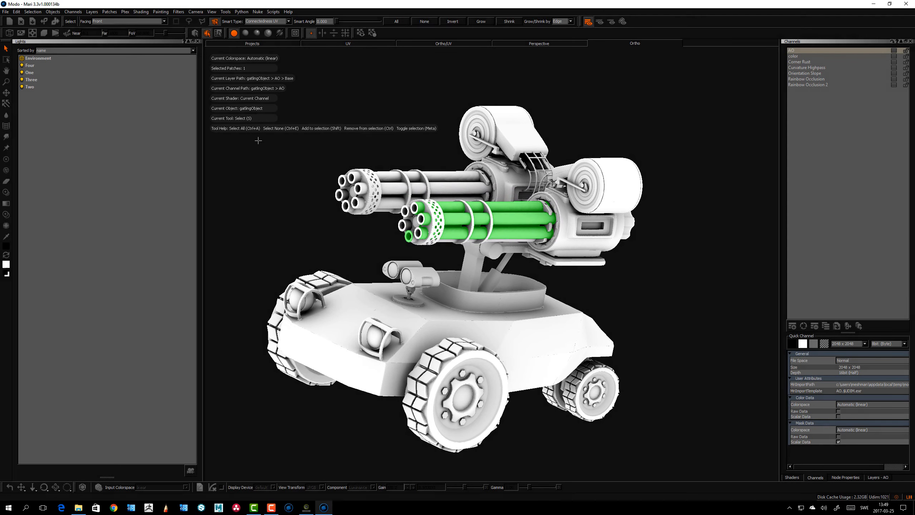
In the UV view, select the four bottom-row patches 1001 to 1004
left_click(348, 44)
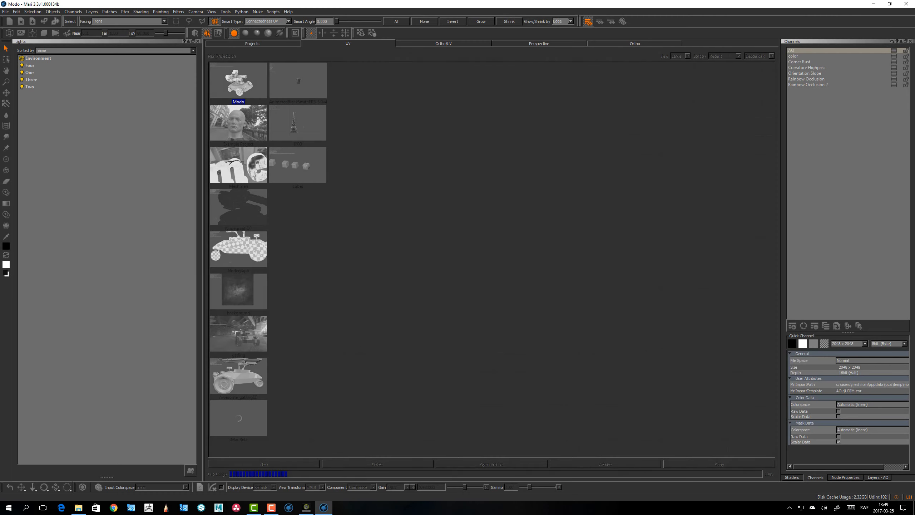
middle_click_drag(439, 265, 584, 297, "alt")
right_click_drag(584, 297, 476, 287, "alt")
middle_click_drag(475, 286, 669, 293, "alt")
right_click_drag(670, 293, 402, 271, "alt")
middle_click_drag(401, 271, 401, 302, "alt")
right_click_drag(401, 301, 393, 246, "alt")
middle_click_drag(392, 245, 349, 220, "alt")
right_click_drag(349, 220, 322, 327, "alt")
left_click_drag(478, 296, 471, 375)
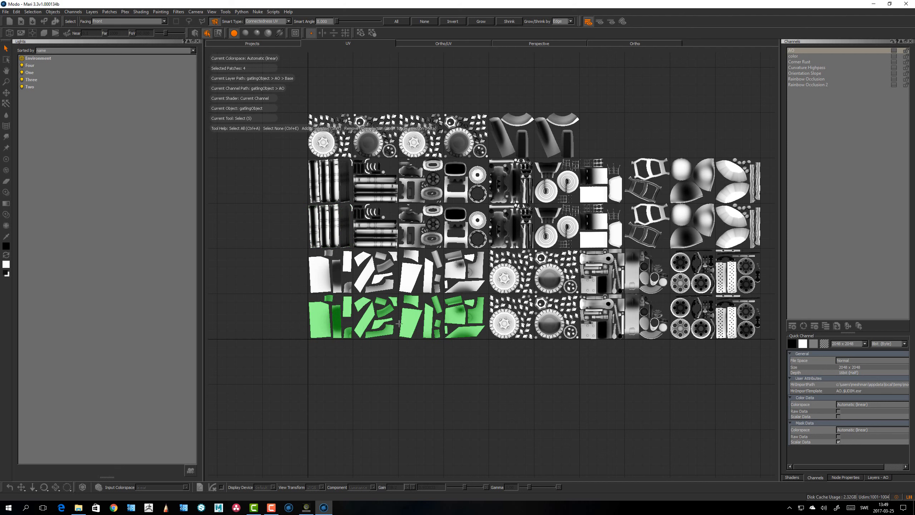
middle_click_drag(505, 292, 504, 293, "alt")
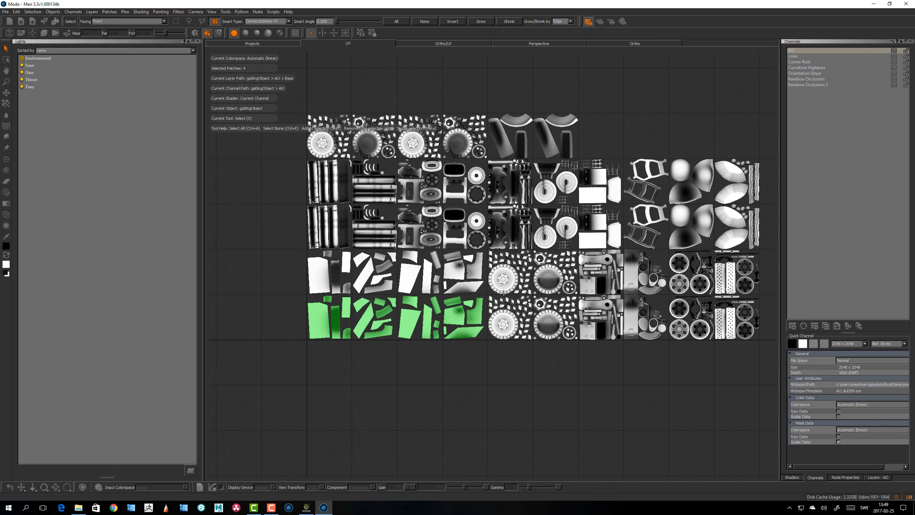
Switch to Face selection mode and select faces across the body patches in the UV view
left_click(218, 33)
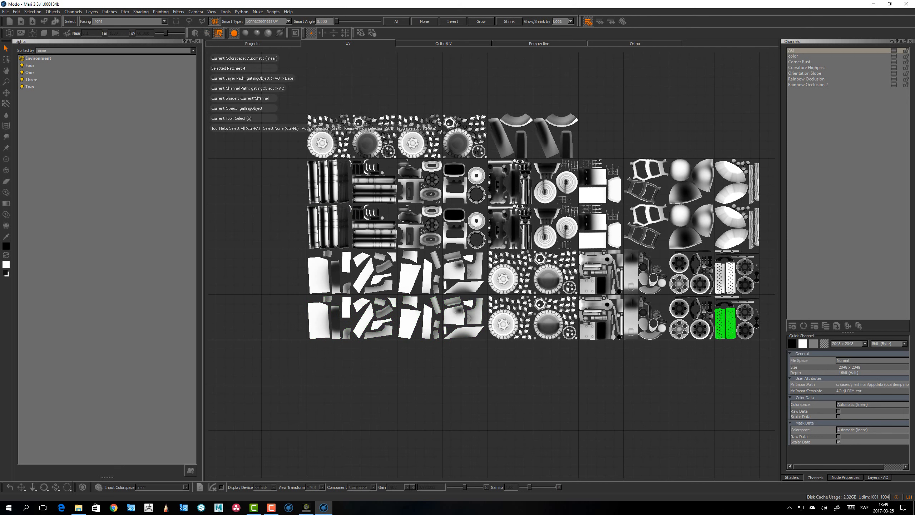
middle_click_drag(332, 276, 309, 260, "alt")
right_click_drag(309, 260, 325, 307, "alt")
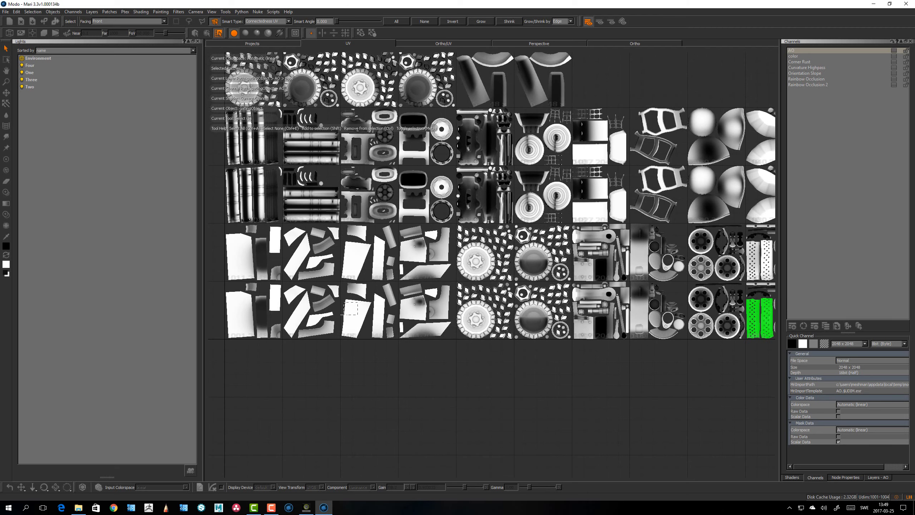
mouse_move(377, 297)
left_mouse_down()
mouse_move(382, 326)
mouse_move(378, 300)
left_mouse_up()
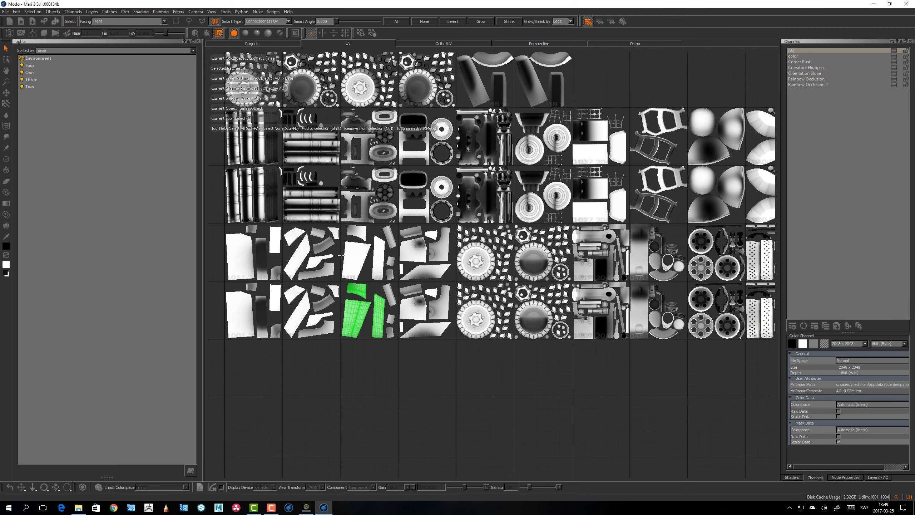
left_click(189, 21)
left_click(215, 22)
left_click(189, 21)
scroll(413, 235, "up", 2)
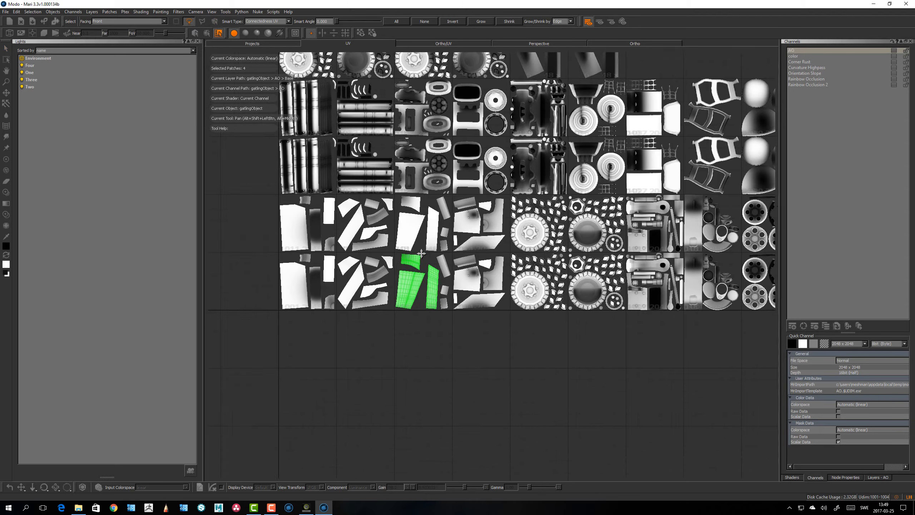
middle_click_drag(413, 234, 430, 226)
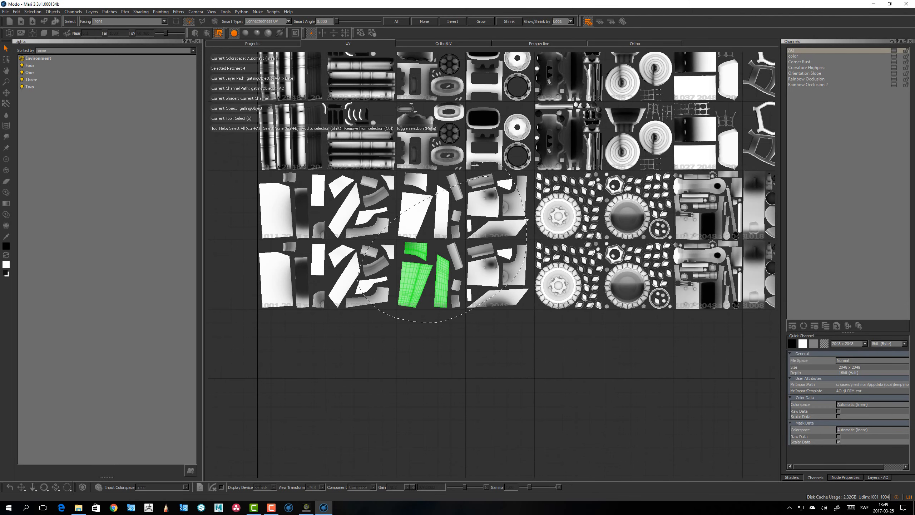
left_click_drag(475, 166, 473, 166)
middle_click_drag(474, 166, 478, 181, "alt")
right_click_drag(477, 180, 463, 176, "alt")
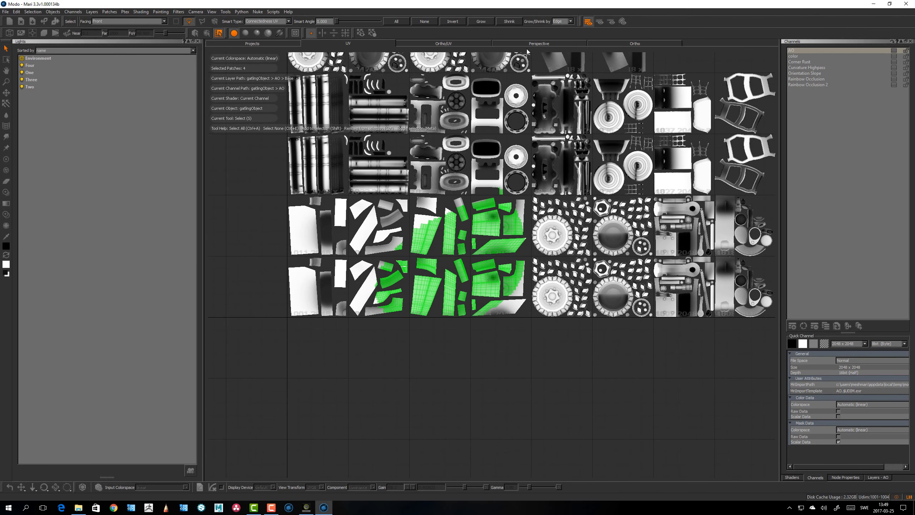
Switch to the Ortho view and select the lower gun's barrel faces from the side
left_click(633, 45)
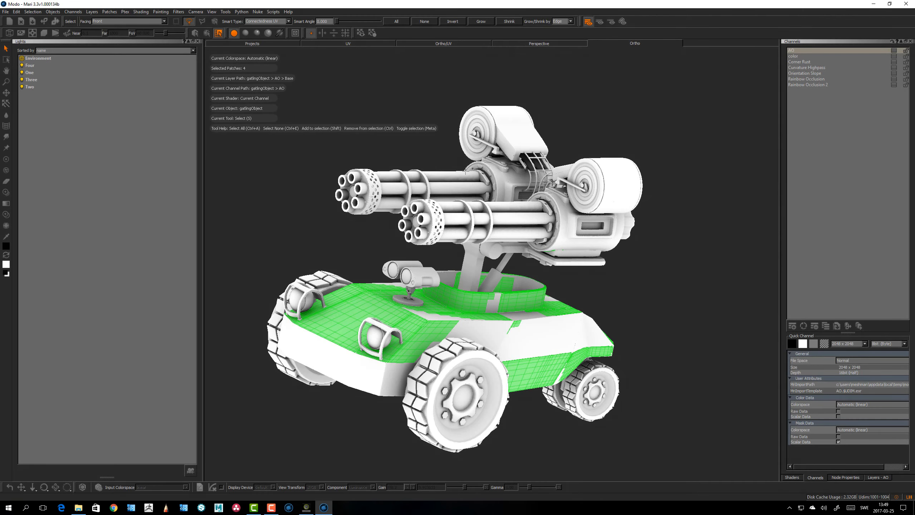
left_click_drag(555, 224, 350, 237, "alt")
middle_click_drag(350, 237, 324, 240, "alt")
right_click_drag(324, 240, 348, 251, "alt")
middle_click_drag(523, 169, 490, 181, "alt")
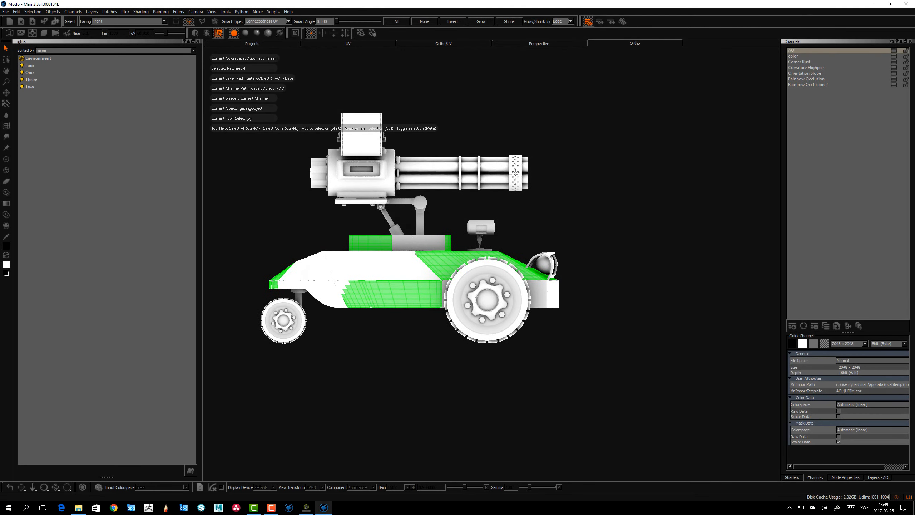
left_click_drag(415, 142, 418, 199)
mouse_move(495, 201)
left_mouse_down()
mouse_move(556, 168)
mouse_move(562, 151)
left_mouse_up()
left_click_drag(488, 171, 508, 187, "alt")
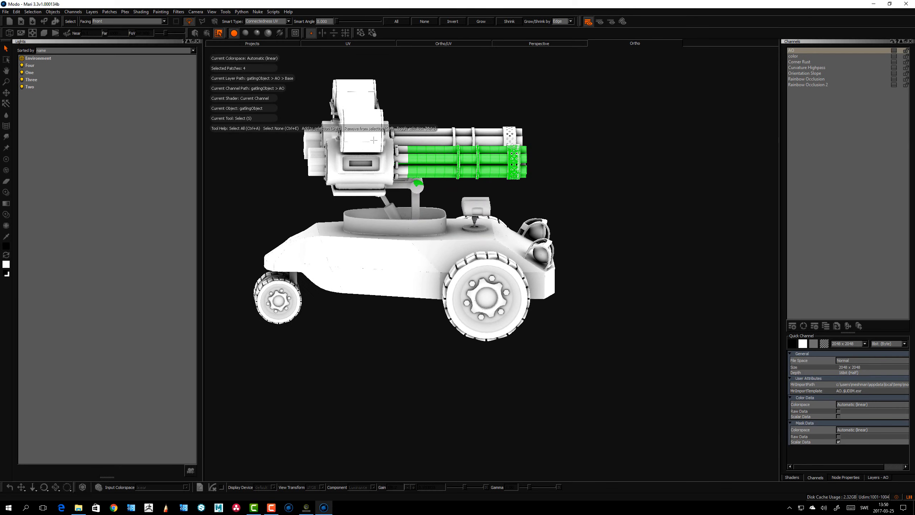
left_click_drag(423, 194, 455, 214, "alt")
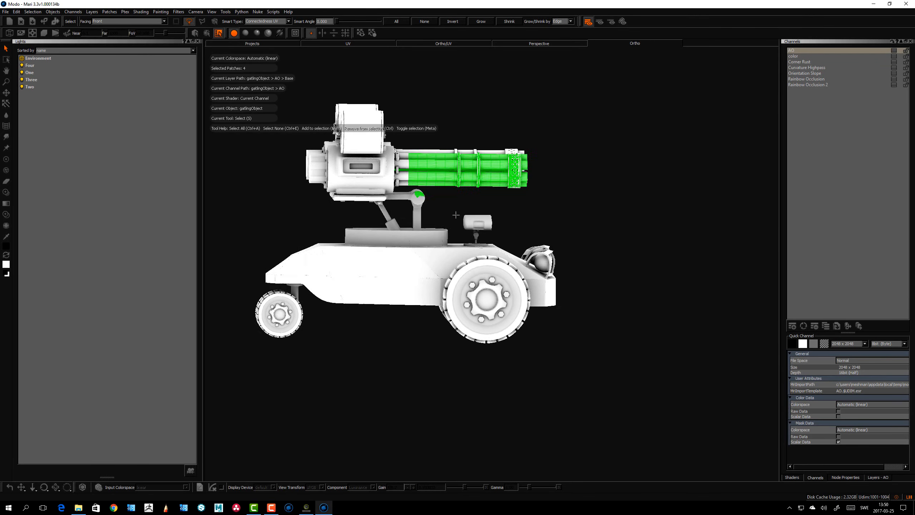
Set the selection facing to Through and lasso-select the barrel faces, including hidden ones
key("f")
middle_click_drag(444, 190, 414, 180, "alt")
mouse_move(414, 181)
right_mouse_down("alt")
mouse_move(393, 188)
mouse_move(406, 189)
right_mouse_up("alt")
middle_click_drag(407, 189, 370, 201, "alt")
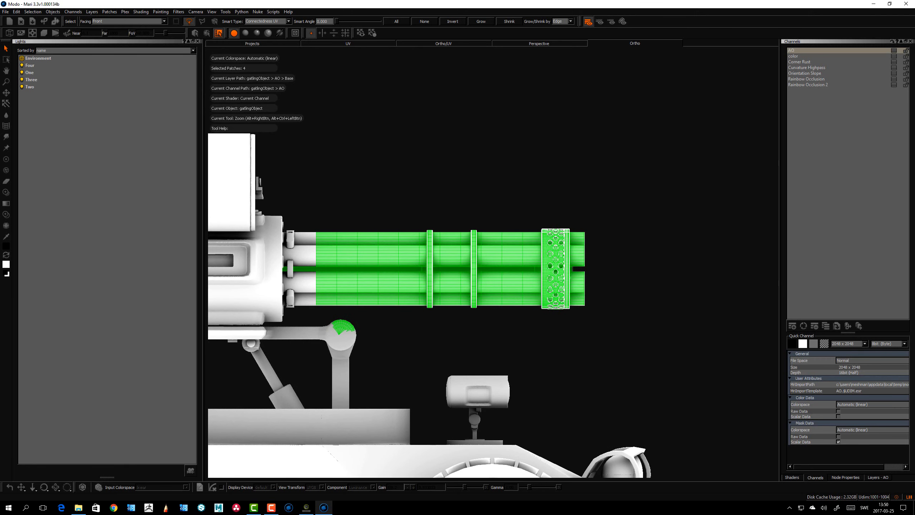
middle_click_drag(425, 185, 445, 182, "alt")
right_click_drag(441, 188, 444, 187, "alt")
left_click(111, 22)
left_click(114, 15)
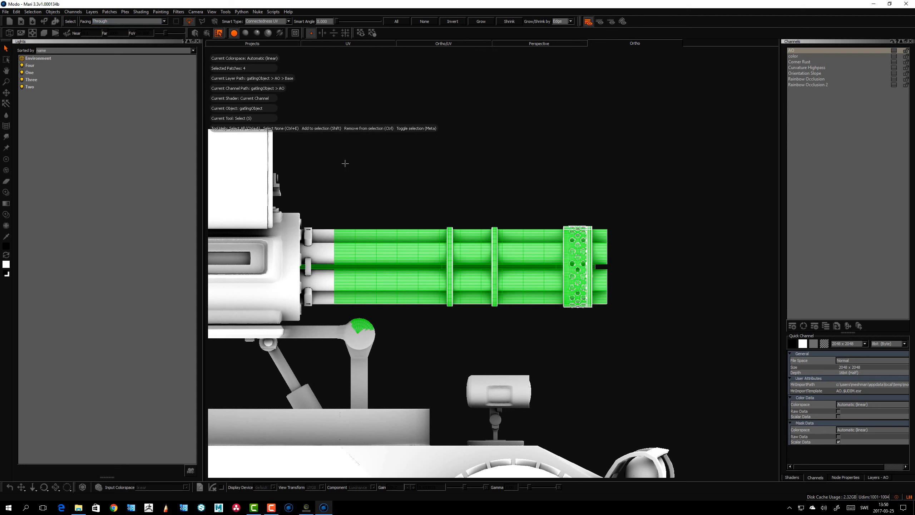
middle_click_drag(345, 163, 335, 159, "alt")
left_click_drag(640, 187, 368, 176)
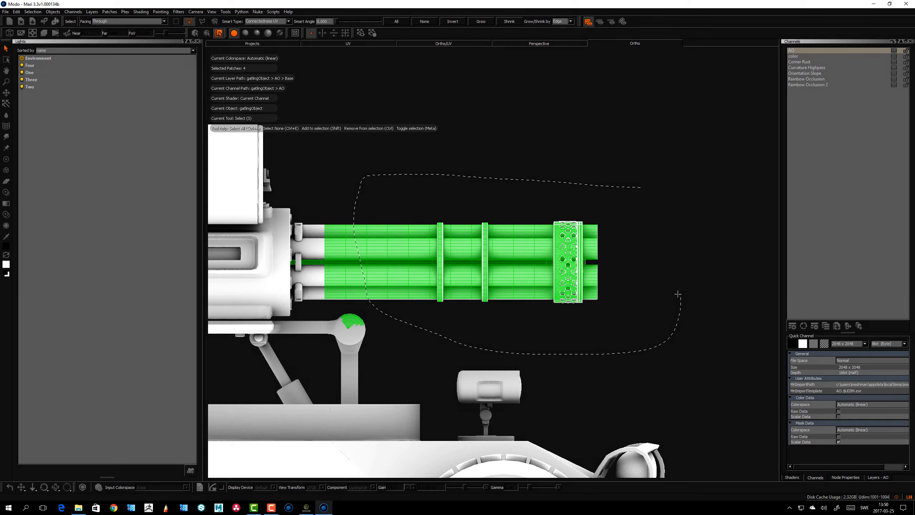
left_click_drag(678, 294, 645, 195)
left_click_drag(447, 142, 429, 227, "alt")
key("[")
scroll(387, 171, "down", 3)
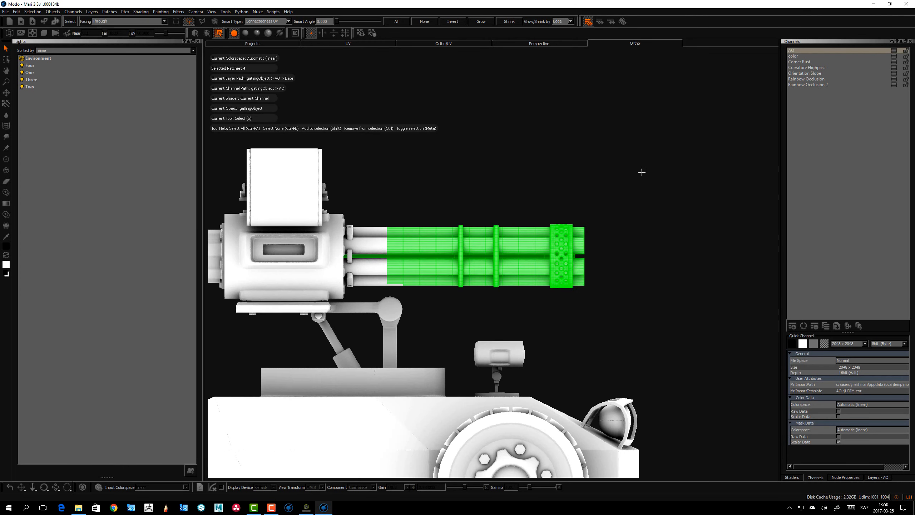
Hide all geometry except the selected barrel faces to isolate them
left_click_drag(370, 260, 380, 294)
mouse_move(539, 303)
left_mouse_down()
mouse_move(649, 285)
mouse_move(395, 207)
mouse_move(414, 231)
mouse_move(415, 205)
left_mouse_up()
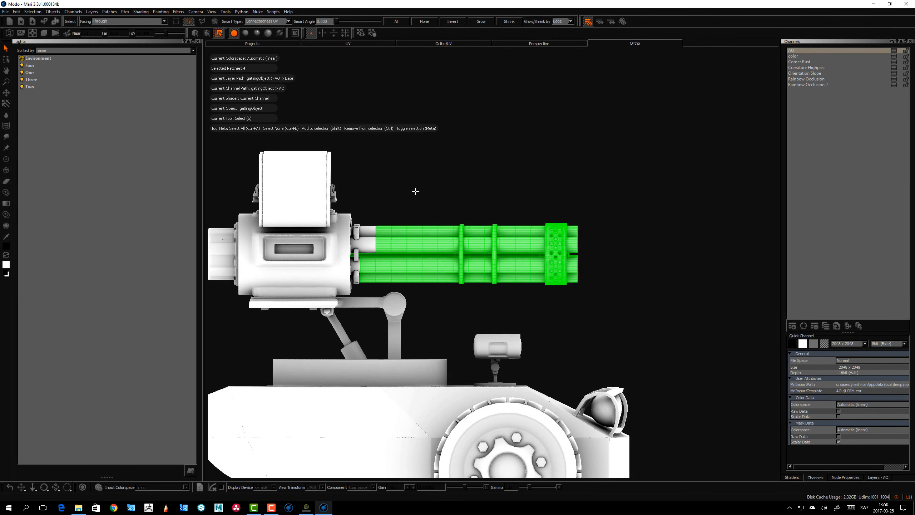
key("shift+h")
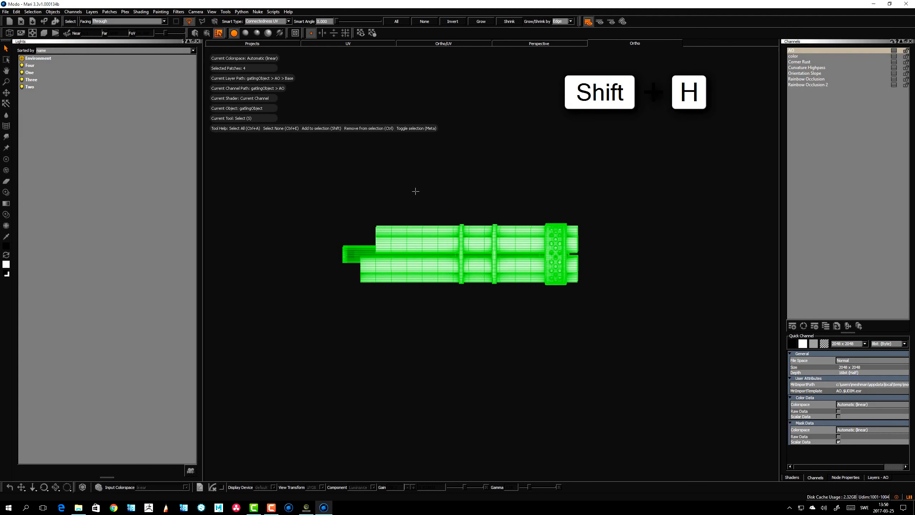
left_click_drag(505, 329, 457, 353, "alt")
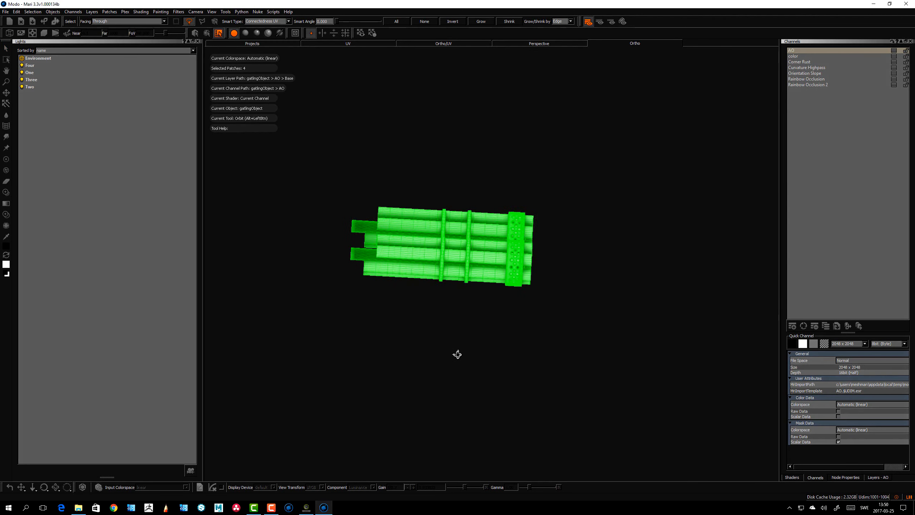
Unhide all hidden geometry of the tank
key("ctrl+shift+h")
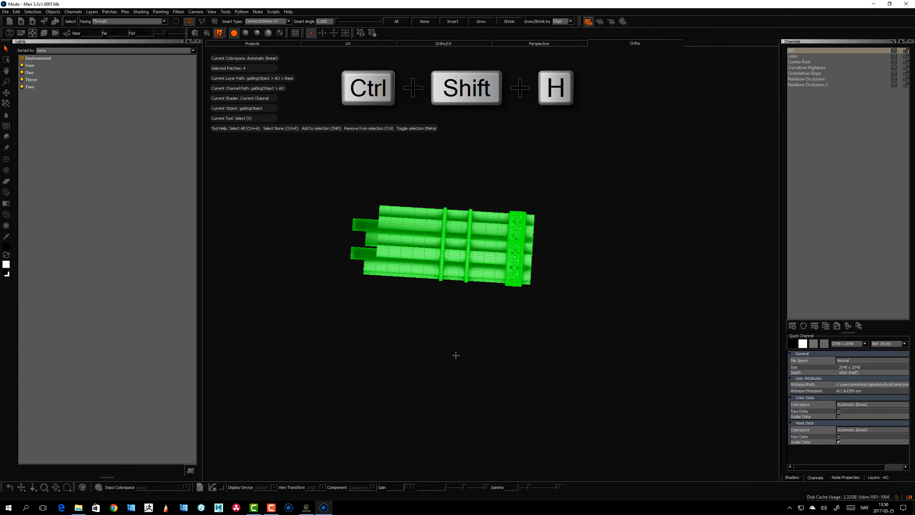
left_click_drag(433, 274, 404, 280, "alt")
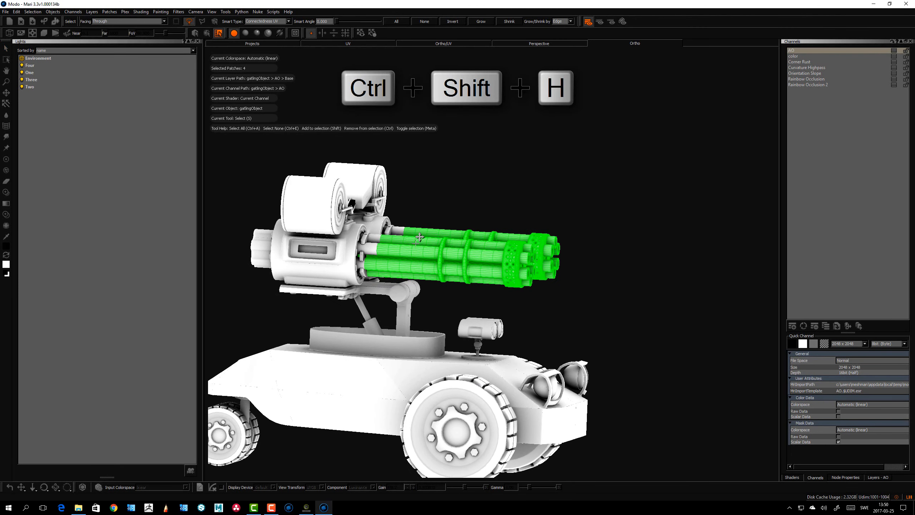
middle_click_drag(405, 280, 417, 258, "alt")
right_click_drag(417, 257, 438, 259, "alt")
left_click_drag(438, 259, 448, 253, "alt")
left_click_drag(508, 278, 510, 307, "alt")
middle_click_drag(509, 307, 609, 312, "alt")
left_click_drag(609, 313, 348, 239, "alt")
left_click_drag(410, 204, 388, 244, "alt")
mouse_move(508, 175)
left_mouse_down()
mouse_move(371, 205)
mouse_move(460, 237)
mouse_move(513, 185)
mouse_move(475, 178)
mouse_move(271, 74)
left_mouse_up()
Switch to Patch selection mode and select the left gun's ammo drum patches
left_click(207, 33)
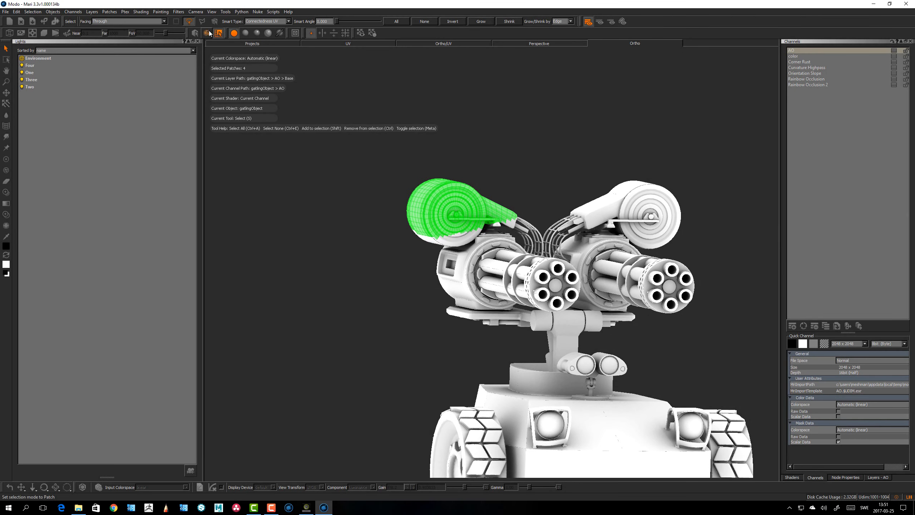
left_click_drag(353, 149, 390, 205, "alt")
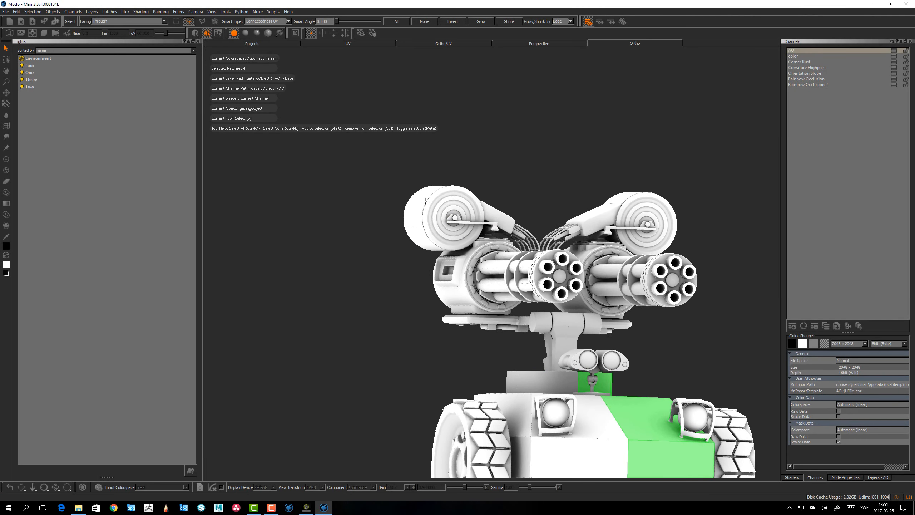
mouse_move(513, 203)
left_mouse_down()
mouse_move(480, 177)
mouse_move(417, 245)
mouse_move(401, 324)
mouse_move(552, 192)
mouse_move(458, 209)
left_mouse_up()
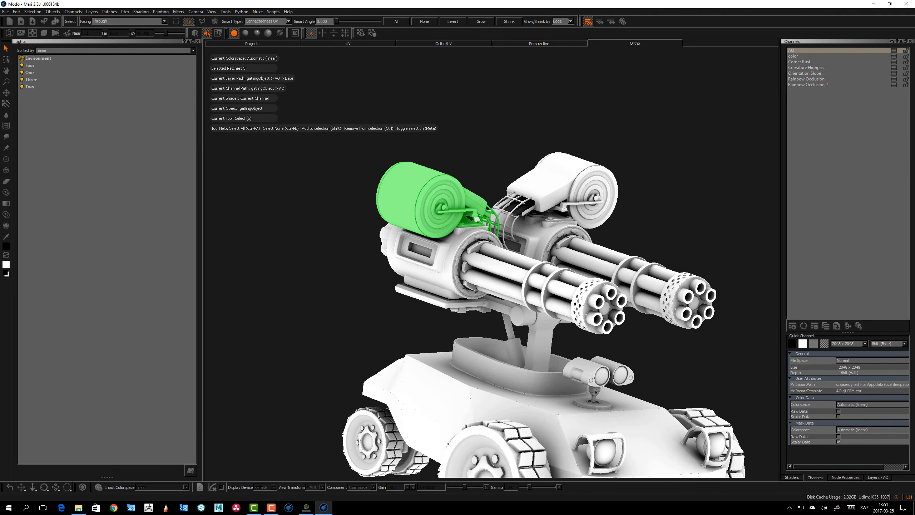
Hide the selected ammo drum patches
key("h")
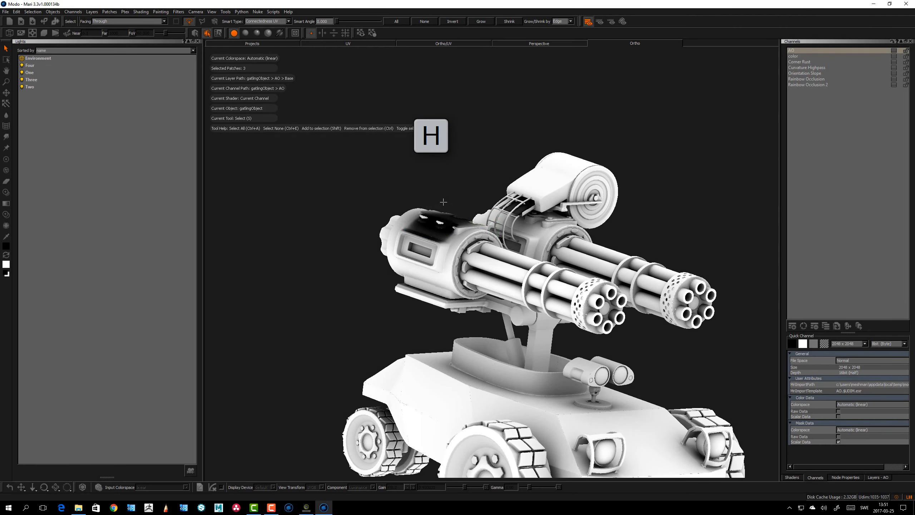
left_click_drag(443, 202, 404, 233, "alt")
middle_click_drag(404, 233, 528, 196, "alt")
right_click_drag(528, 197, 403, 187, "alt")
left_click_drag(409, 216, 422, 231, "alt")
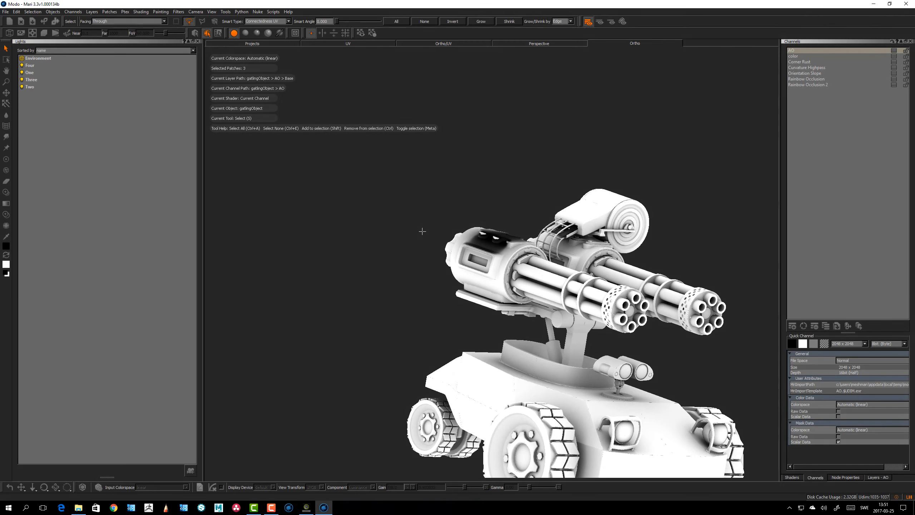
Unhide the hidden ammo drum patches
key("ctrl+shift+h")
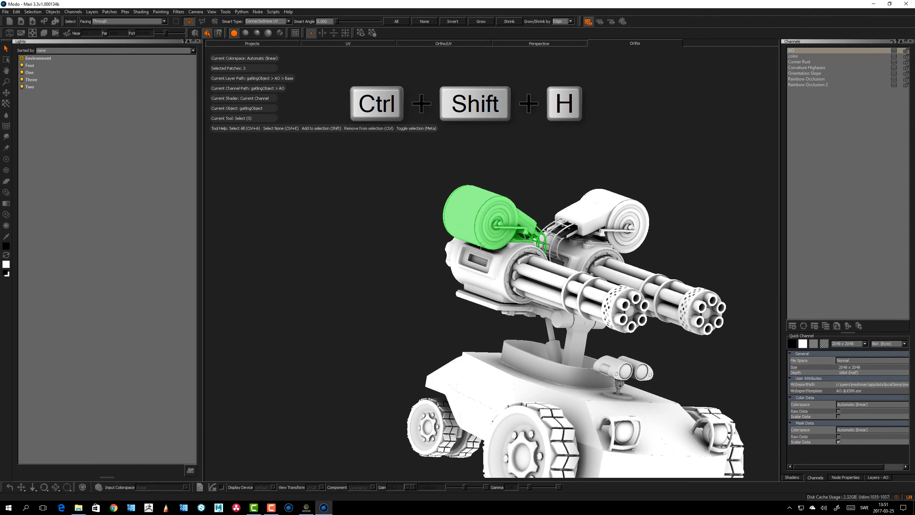
left_click_drag(482, 245, 455, 242, "alt")
middle_click_drag(447, 245, 431, 244, "alt")
right_click_drag(414, 249, 443, 260, "alt")
left_click_drag(443, 260, 505, 285, "alt")
middle_click_drag(504, 286, 481, 283, "alt")
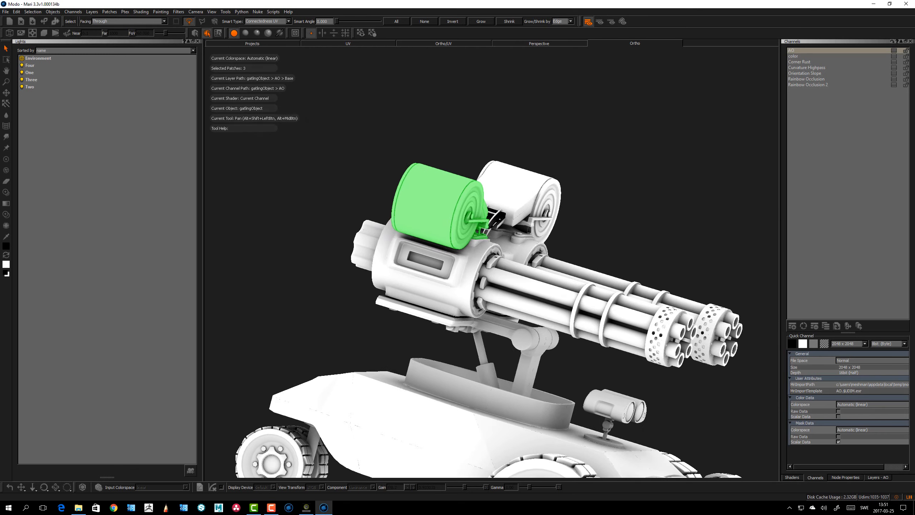
left_click_drag(481, 283, 467, 277, "alt")
middle_click_drag(467, 277, 465, 306, "alt")
left_click_drag(465, 305, 438, 303, "alt")
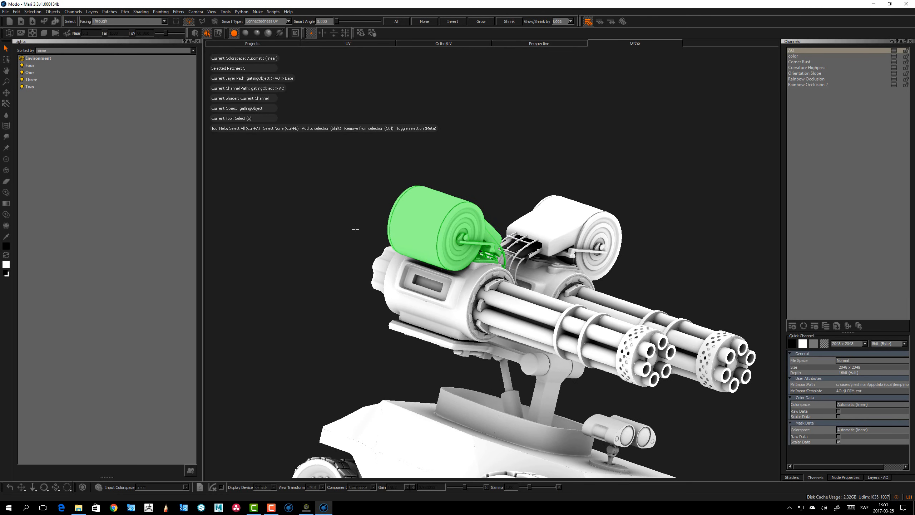
left_click_drag(344, 265, 338, 252, "alt")
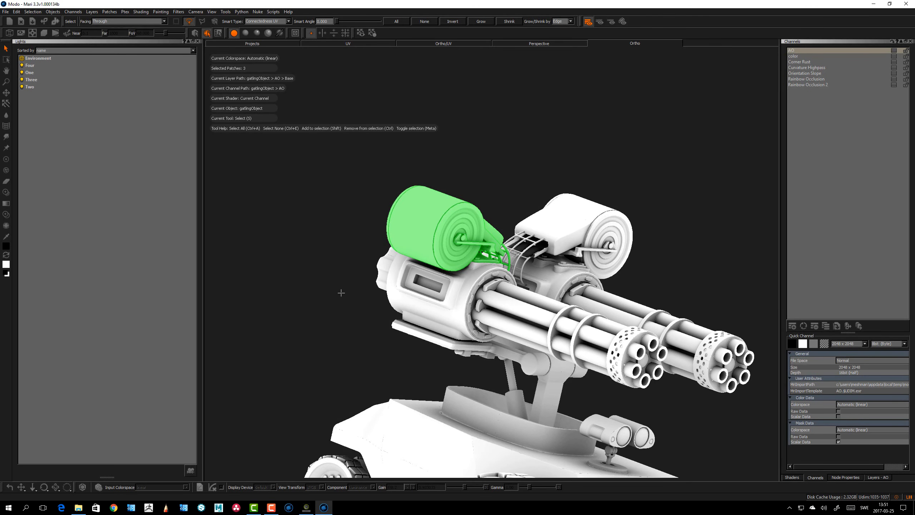
left_click_drag(341, 293, 347, 292, "alt")
Select the right gun's ammo box and drum patches
left_click(564, 212)
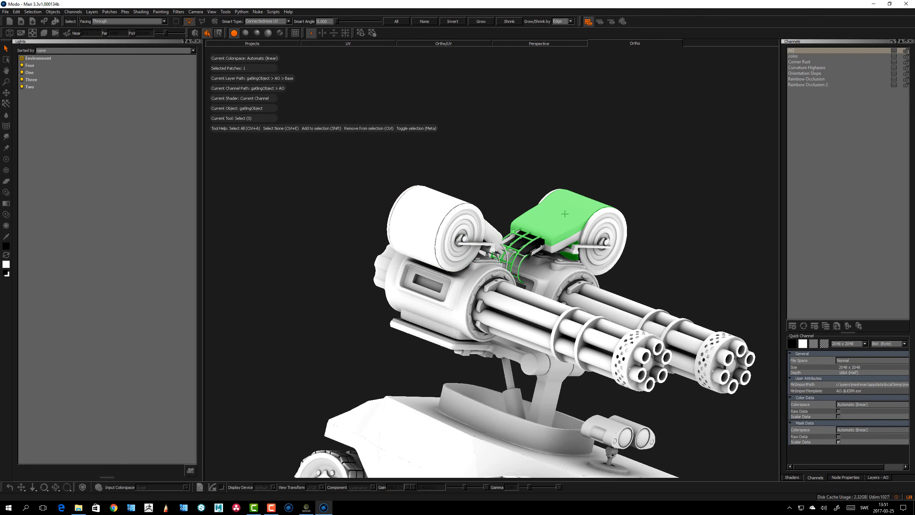
left_click(593, 231, "shift")
left_click_drag(593, 230, 586, 238, "alt")
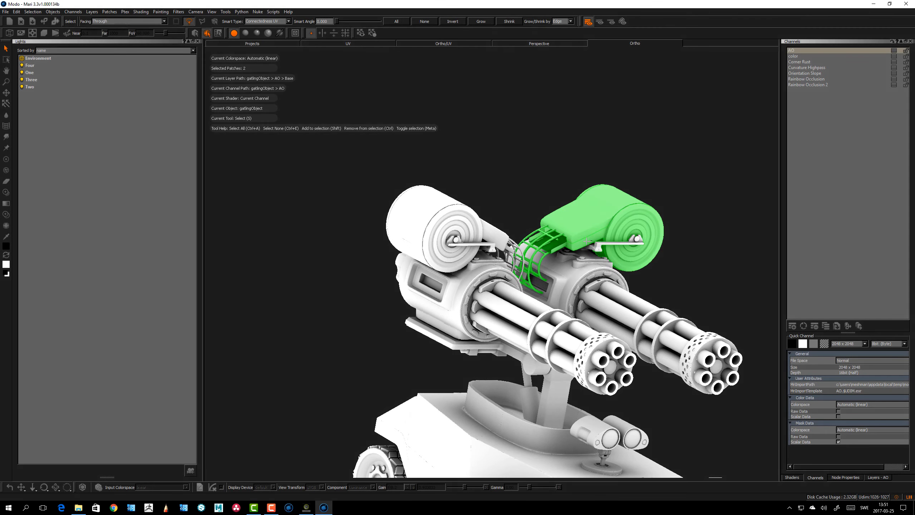
Toggle isolation to display only the selected patches
key("ctrl+1")
right_click_drag(566, 288, 602, 230, "alt")
middle_click_drag(519, 267, 439, 270, "alt")
left_click_drag(482, 309, 465, 294, "alt")
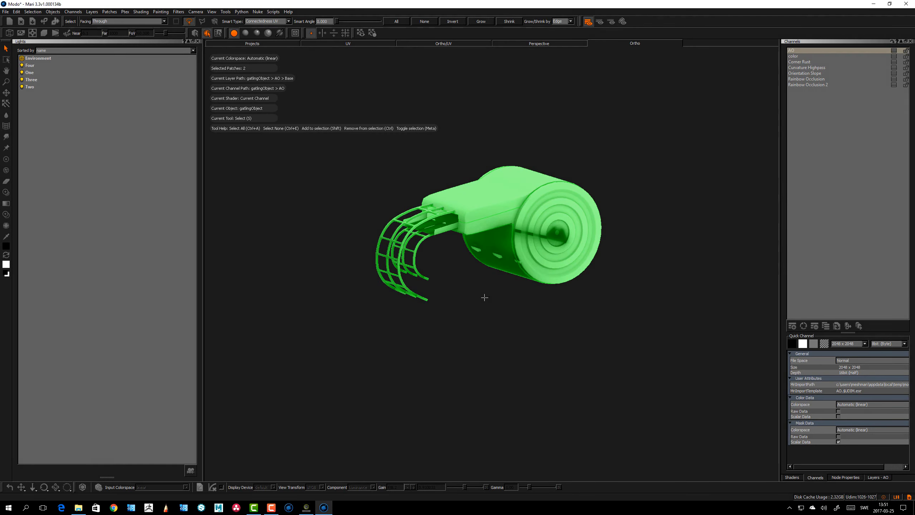
Toggle isolation off to show the whole model again and frame the view
key("ctrl+1")
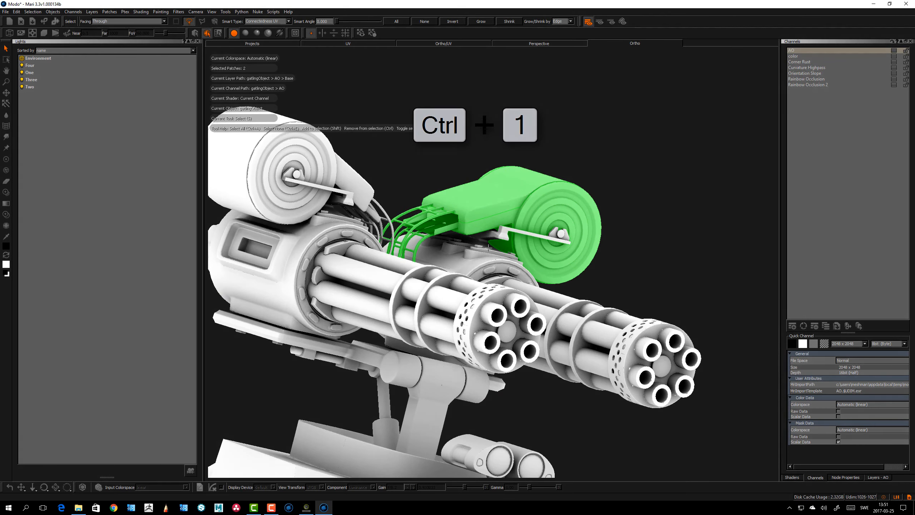
right_click_drag(486, 295, 468, 285, "alt")
left_click_drag(469, 285, 487, 336, "alt")
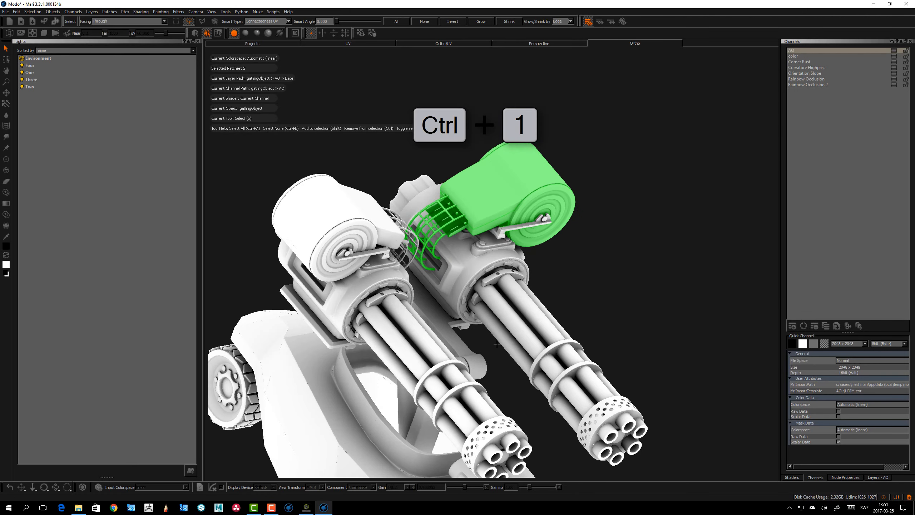
middle_click_drag(486, 335, 485, 274, "alt")
left_click_drag(485, 274, 421, 337, "alt")
key("f")
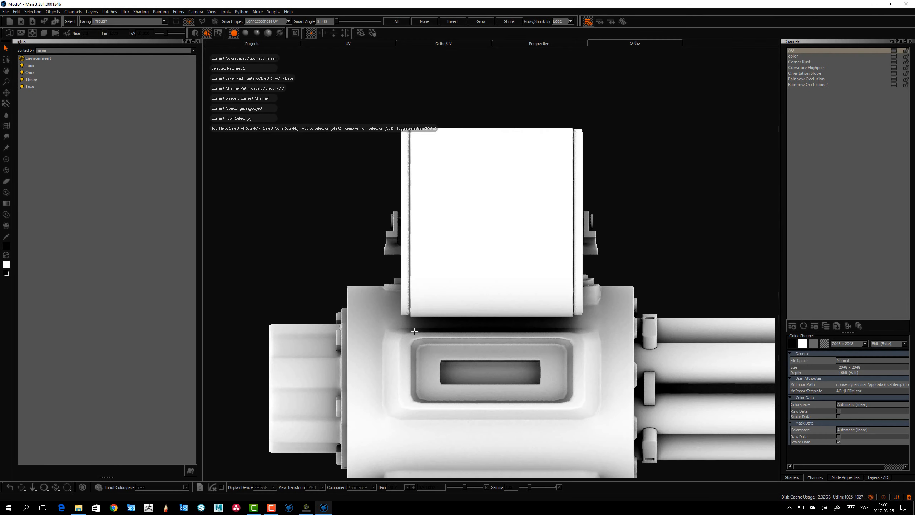
middle_click_drag(464, 311, 488, 198, "alt")
right_click_drag(488, 199, 432, 333, "alt")
middle_click_drag(432, 333, 429, 204, "alt")
right_click_drag(429, 204, 420, 343, "alt")
middle_click_drag(420, 343, 416, 294, "alt")
middle_click_drag(443, 265, 413, 329, "alt")
mouse_move(432, 288)
middle_mouse_down("alt")
mouse_move(427, 295)
mouse_move(418, 277)
middle_mouse_up("alt")
mouse_move(418, 277)
left_mouse_down("alt")
mouse_move(429, 302)
mouse_move(421, 295)
left_mouse_up("alt")
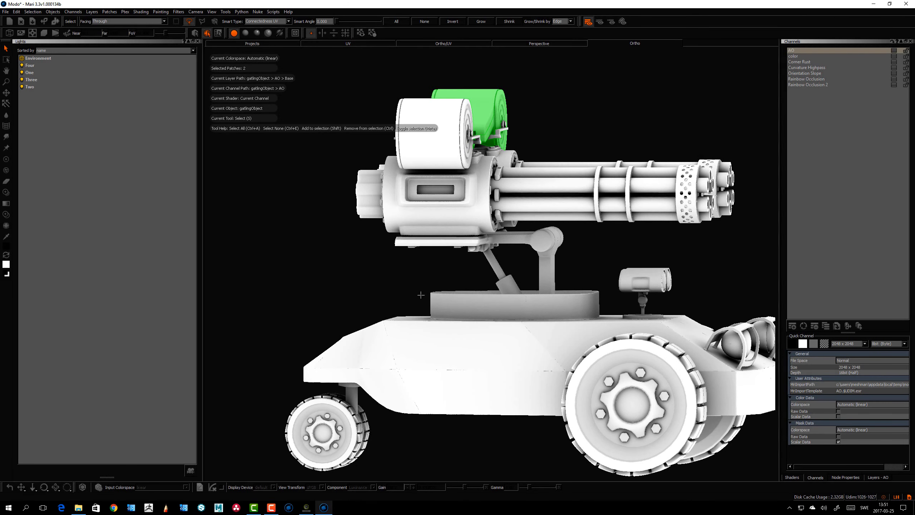
Switch to Face selection mode and select the upper gun's barrel faces
left_click(218, 33)
left_click_drag(519, 226, 594, 210, "alt")
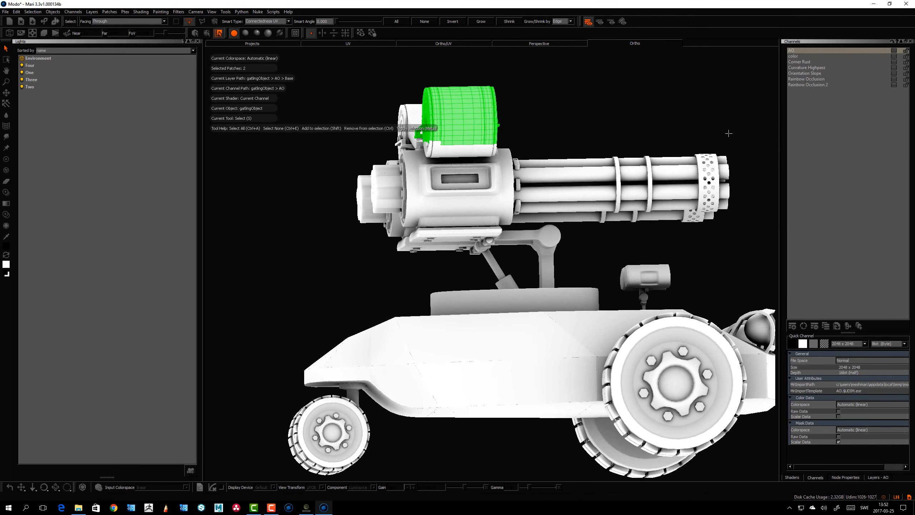
left_click_drag(728, 134, 719, 155, "alt")
mouse_move(617, 163)
left_mouse_down()
mouse_move(756, 209)
mouse_move(753, 202)
left_mouse_up()
mouse_move(594, 219)
left_mouse_down("alt")
mouse_move(635, 216)
mouse_move(587, 218)
left_mouse_up("alt")
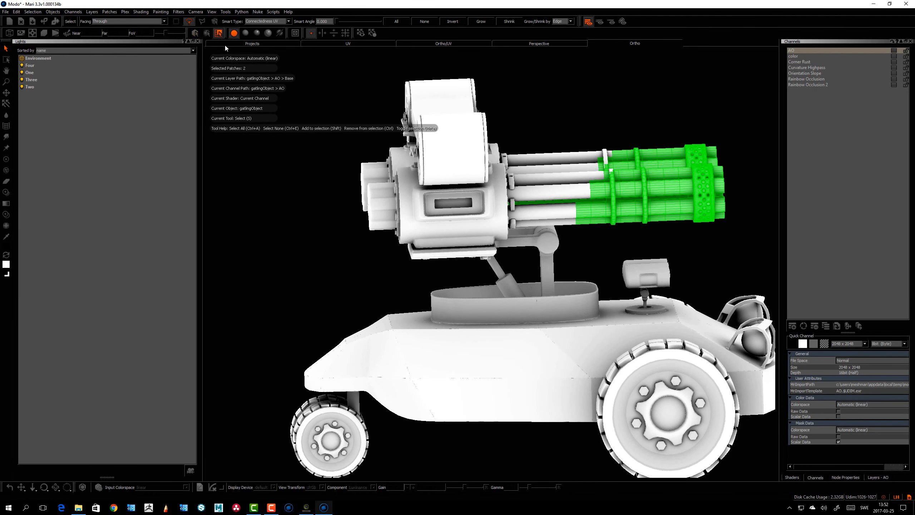
Change the selection tool and marquee-select the turret and gun mount faces
left_click(176, 20)
left_click_drag(273, 195, 294, 191, "alt")
left_click_drag(320, 103, 496, 296)
left_click_drag(451, 202, 441, 193, "alt")
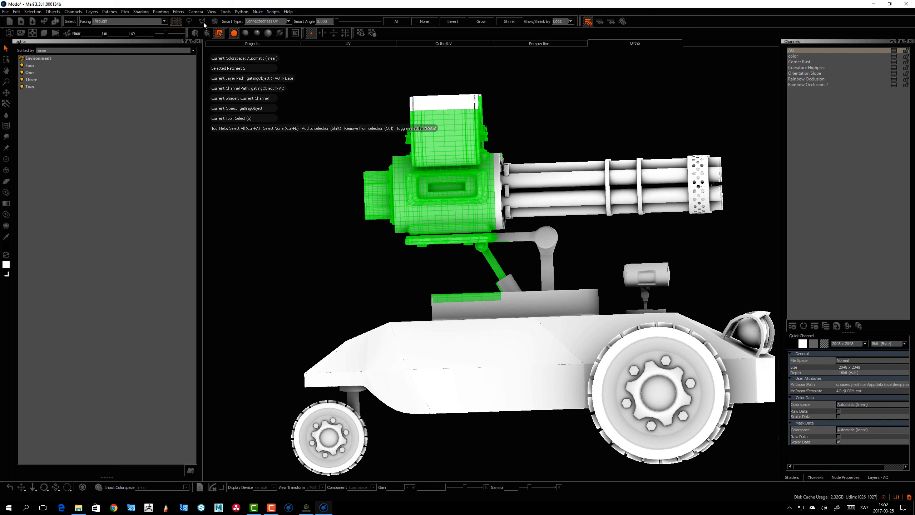
left_click(188, 22)
mouse_move(420, 316)
left_mouse_down()
mouse_move(473, 54)
mouse_move(427, 83)
left_mouse_up()
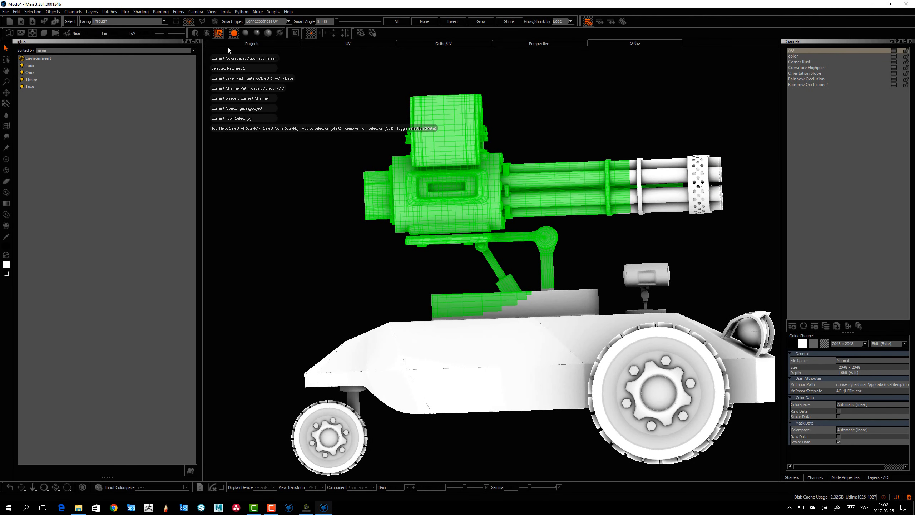
Switch to the polygon lasso and outline the gun assembly to select its faces
left_click(202, 21)
left_click(329, 222)
left_click(371, 286)
left_click(467, 283)
left_click(616, 247)
left_click(758, 236)
left_click(757, 98)
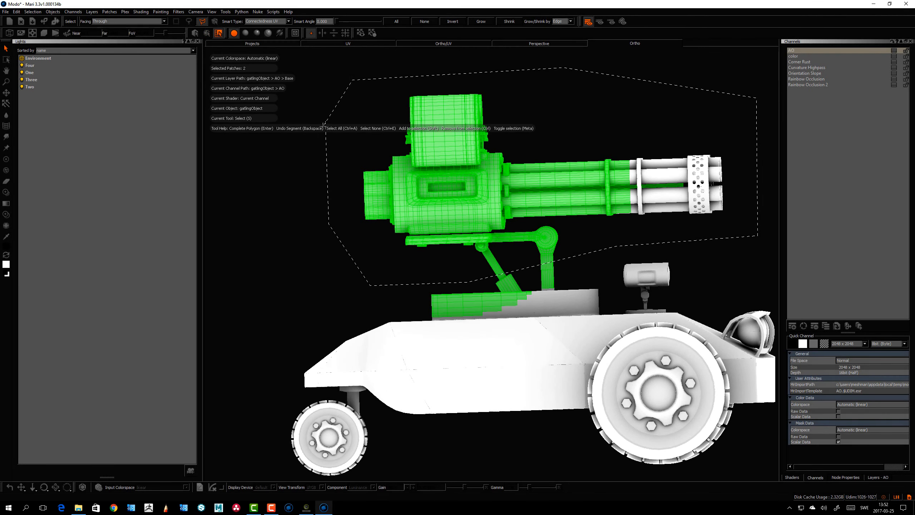
key("Return")
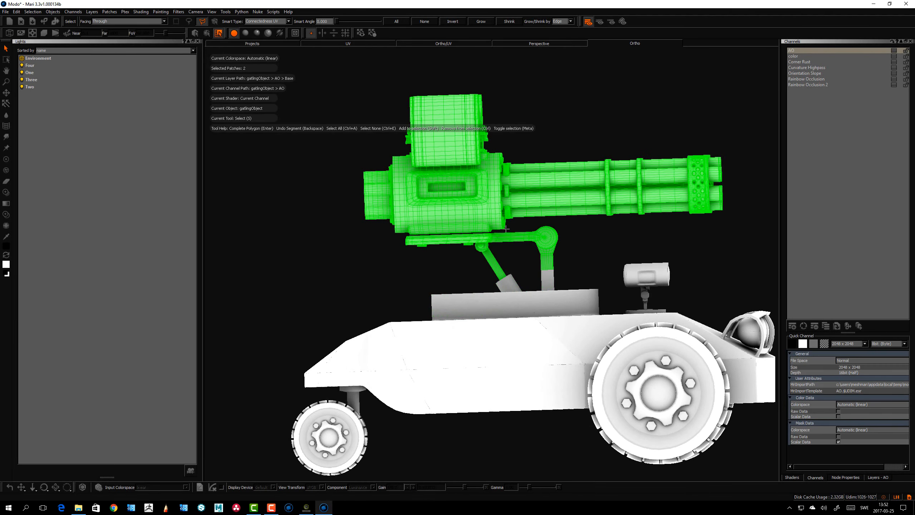
Inspect the selected gun assembly faces from the front and side
left_click_drag(506, 229, 552, 271, "alt")
scroll(533, 250, "down", 4)
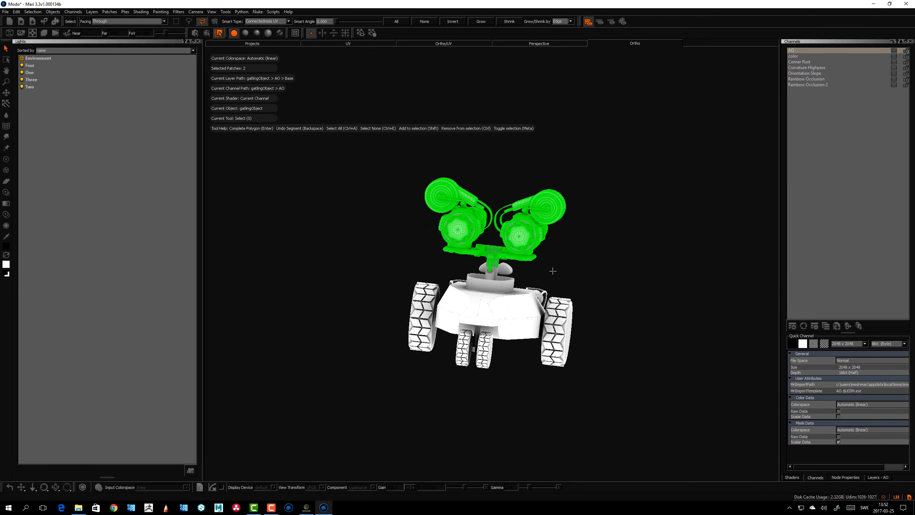
key("shift+h")
key("shift+h")
left_click_drag(540, 291, 583, 281, "alt")
key("f")
middle_click_drag(483, 234, 494, 228, "alt")
right_click_drag(494, 227, 481, 226, "alt")
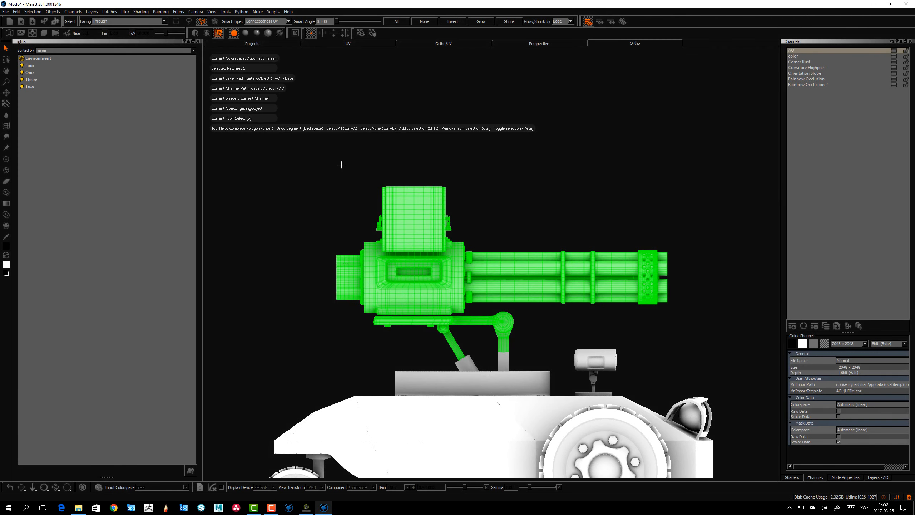
Set the selection facing to Front and clear the face selection
left_click(215, 22)
left_click(127, 22)
left_click(119, 27)
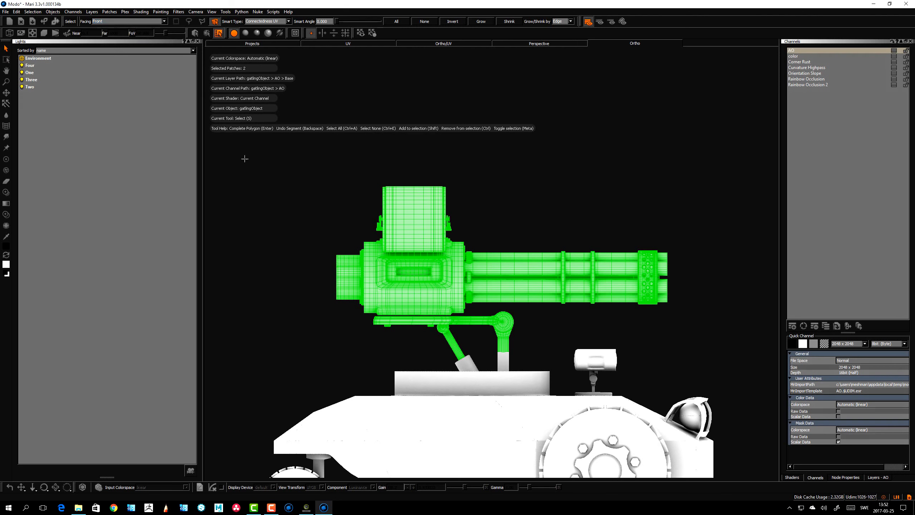
middle_click_drag(471, 187, 470, 191, "alt")
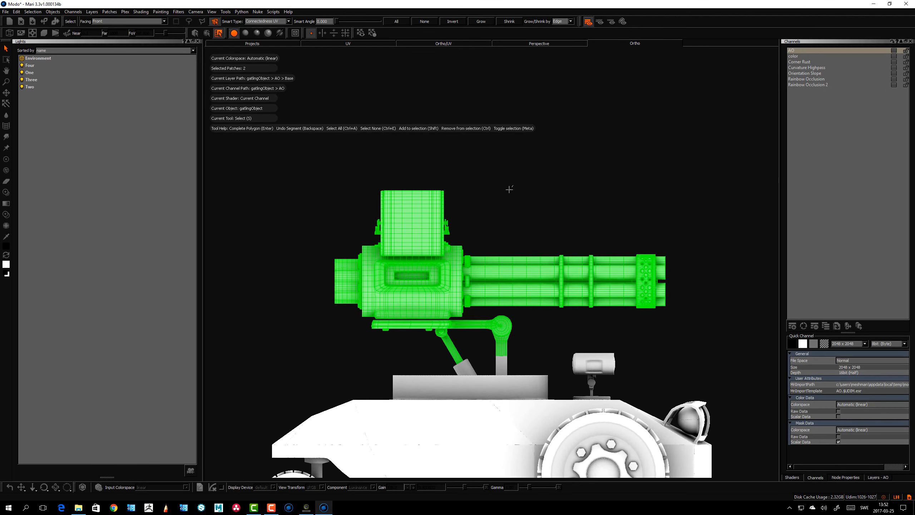
left_click_drag(339, 164, 382, 77)
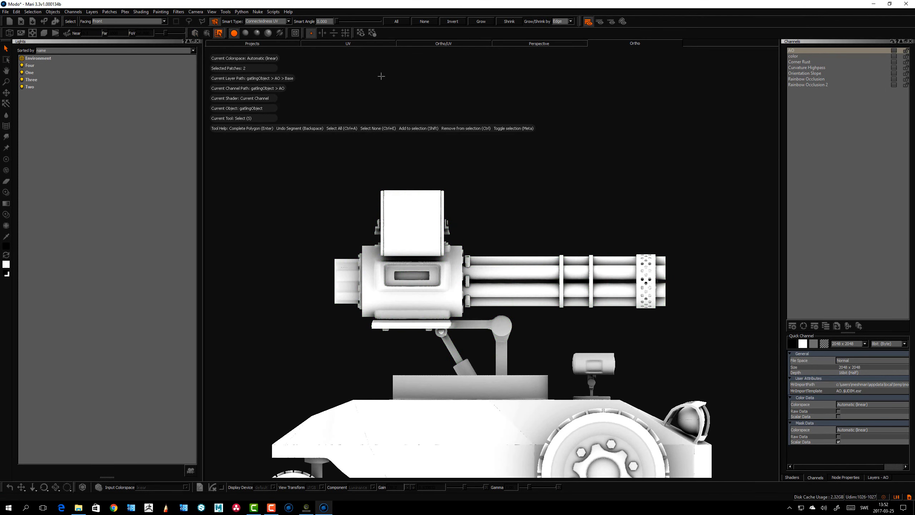
Enable Smart Select and set its type to Connectedness Mesh
left_click(189, 21)
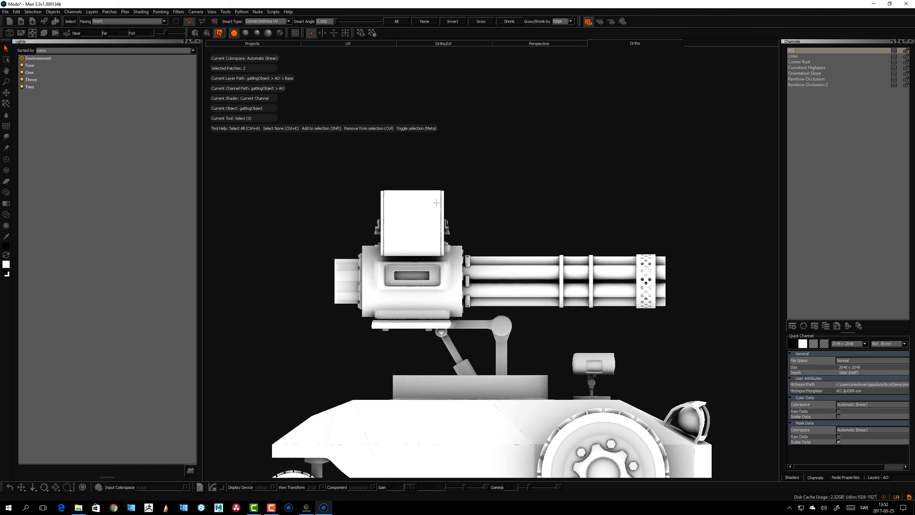
middle_click_drag(527, 220, 516, 229)
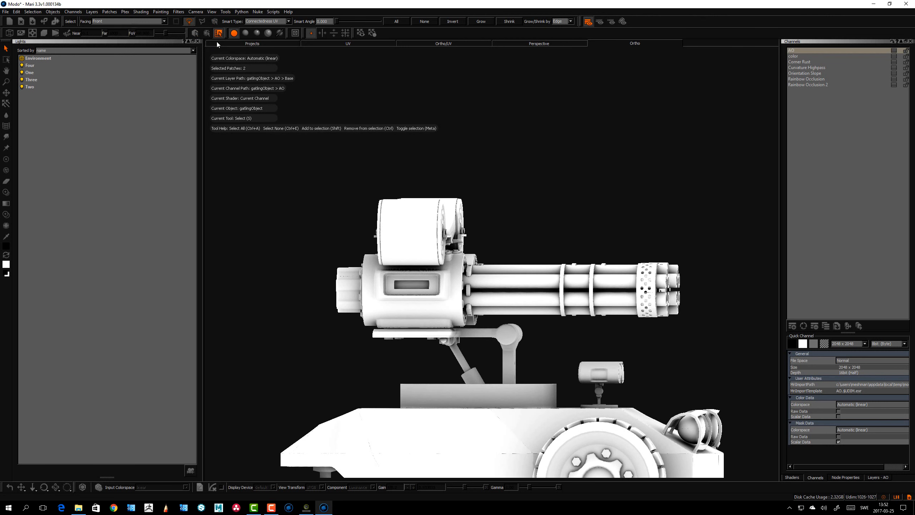
left_click(215, 21)
left_click(283, 24)
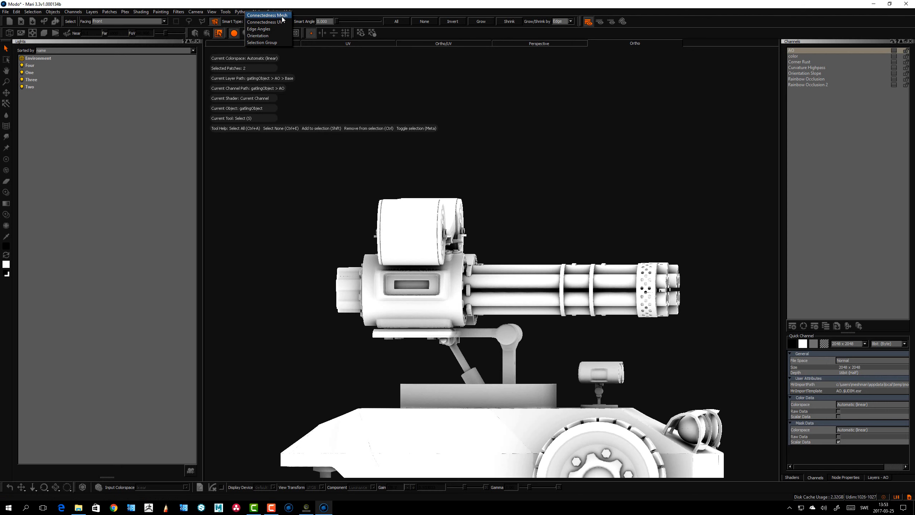
left_click(280, 17)
middle_click_drag(432, 296, 437, 221, "alt")
mouse_move(440, 294)
left_mouse_down("alt")
mouse_move(425, 313)
mouse_move(437, 278)
left_mouse_up("alt")
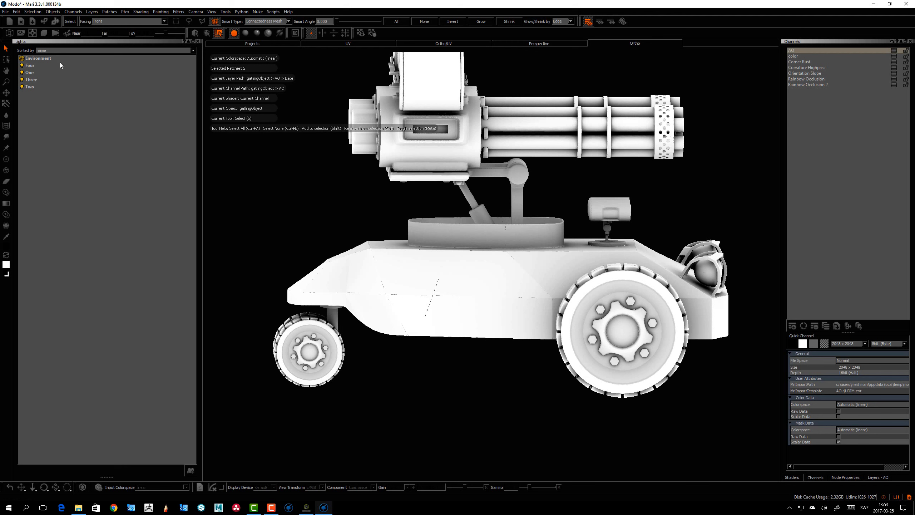
Smart-select the tank body by its mesh connectivity
left_click(445, 271)
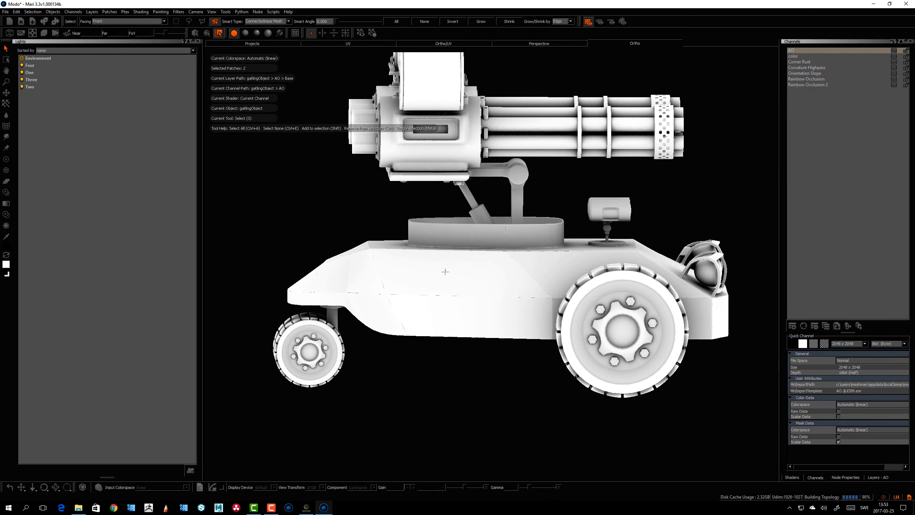
left_click_drag(462, 300, 444, 372, "alt")
middle_click_drag(424, 99, 452, 176, "alt")
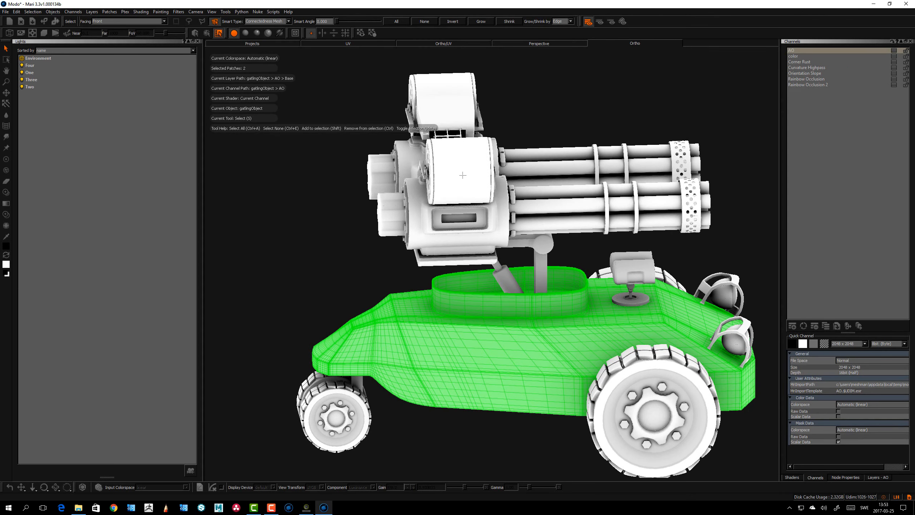
Smart-select the connected end cap piece on the gun assembly
left_click(462, 175)
left_click_drag(463, 175, 400, 199, "alt")
left_click(438, 240)
left_click(439, 203)
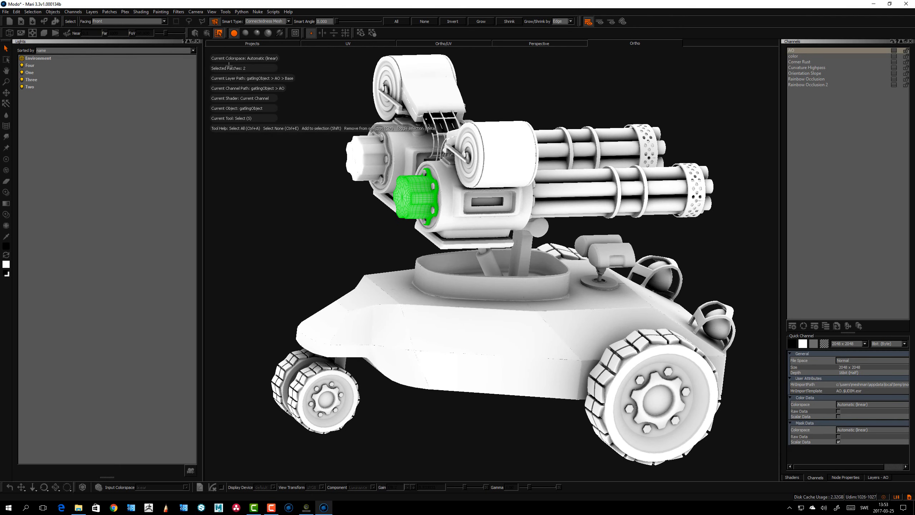
Set the Smart Select type to Connectedness UV and select the gun housing's UV shell
left_click(278, 22)
left_click(280, 34)
left_click_drag(449, 257, 438, 249, "alt")
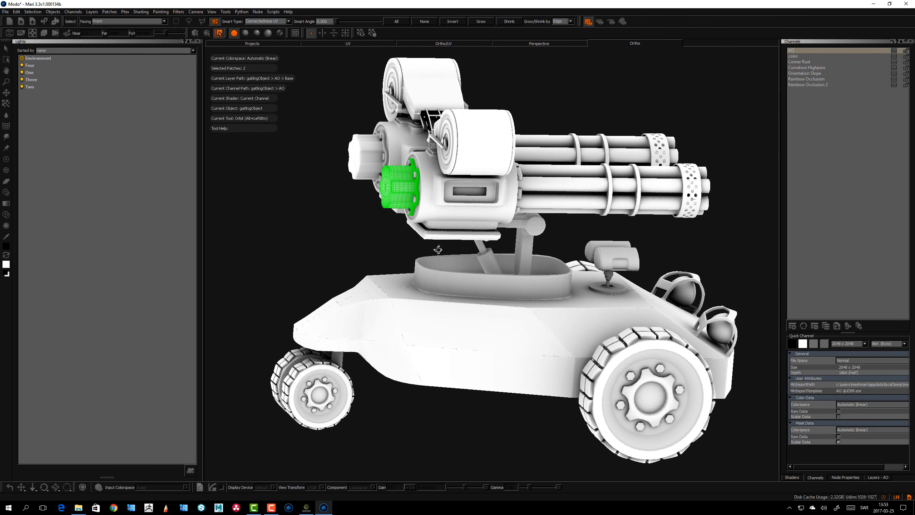
left_click(433, 214)
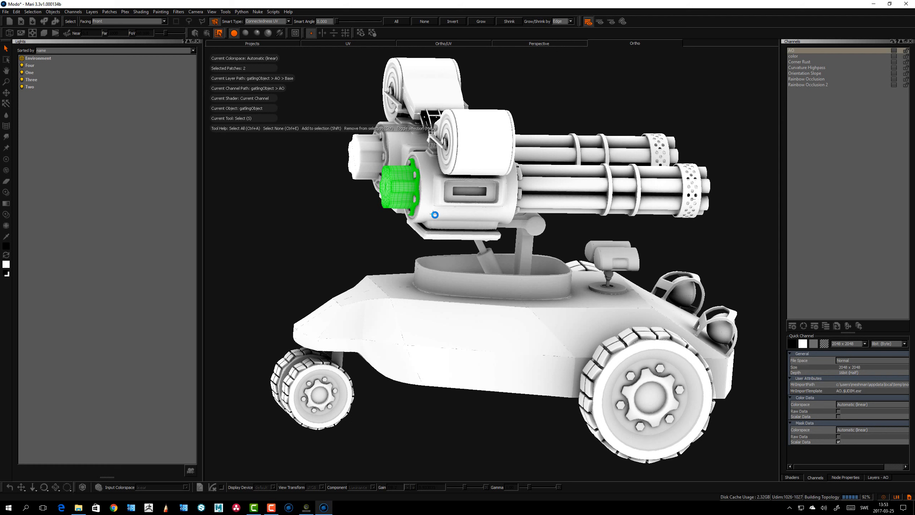
left_click_drag(435, 215, 447, 234, "alt")
right_click_drag(447, 237, 491, 293, "alt")
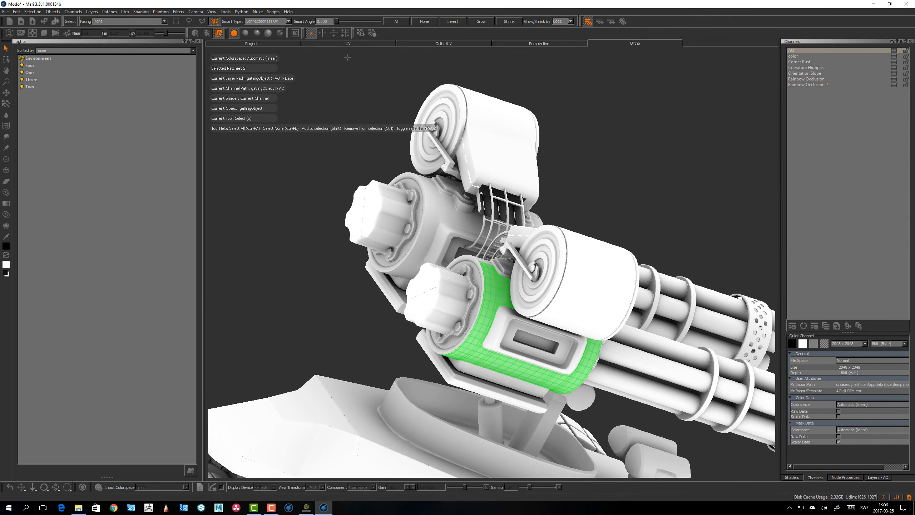
Inspect the selected gun housing shell in the UV view
left_click(348, 44)
scroll(499, 199, "up", 3)
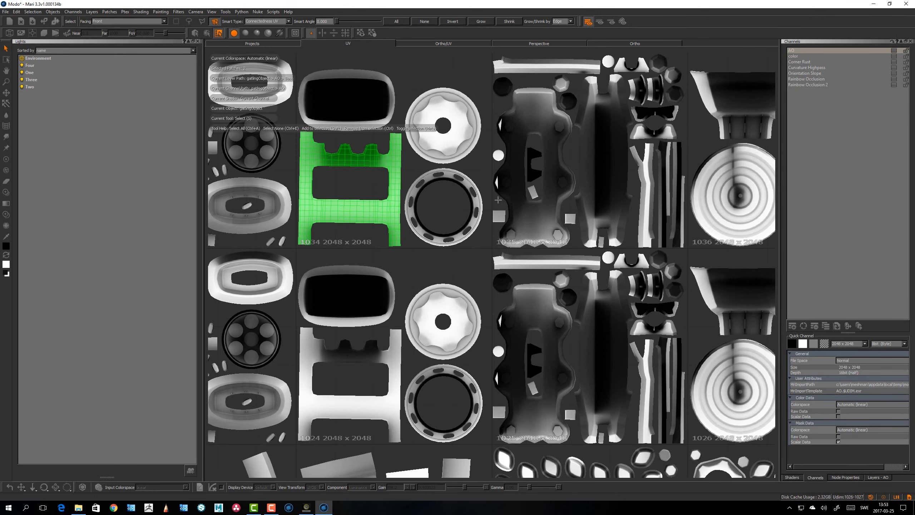
middle_click_drag(362, 176, 448, 243, "alt")
right_click_drag(448, 243, 452, 232, "alt")
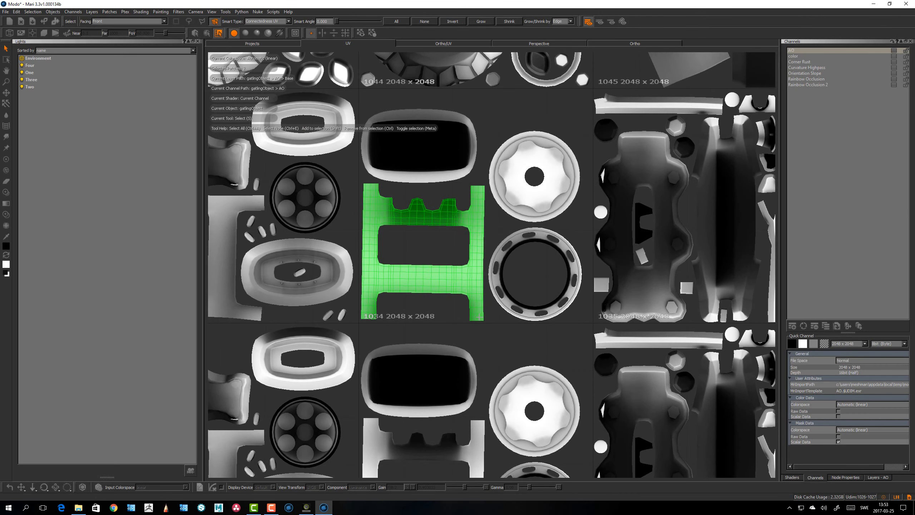
middle_click_drag(416, 215, 422, 254, "alt")
right_click_drag(421, 254, 403, 259, "alt")
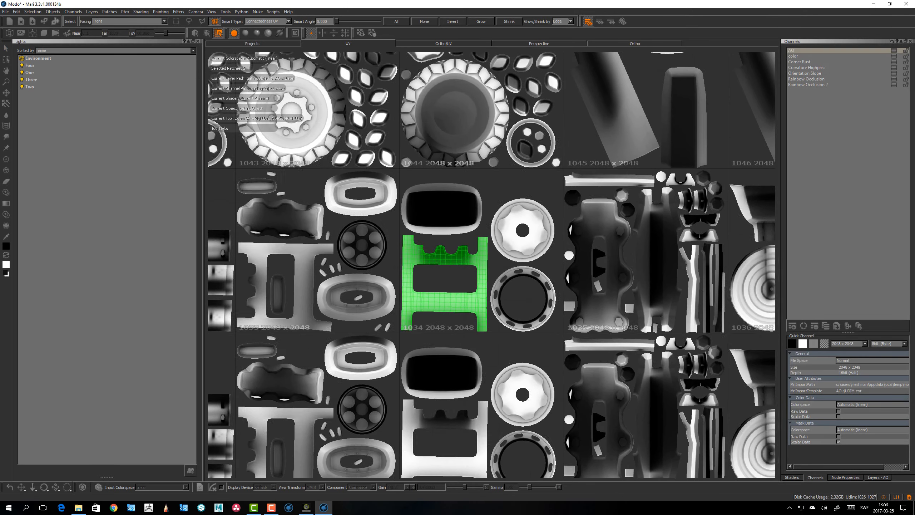
middle_click_drag(455, 249, 412, 246, "alt")
right_click_drag(413, 246, 397, 249, "alt")
middle_click_drag(413, 102, 416, 109, "alt")
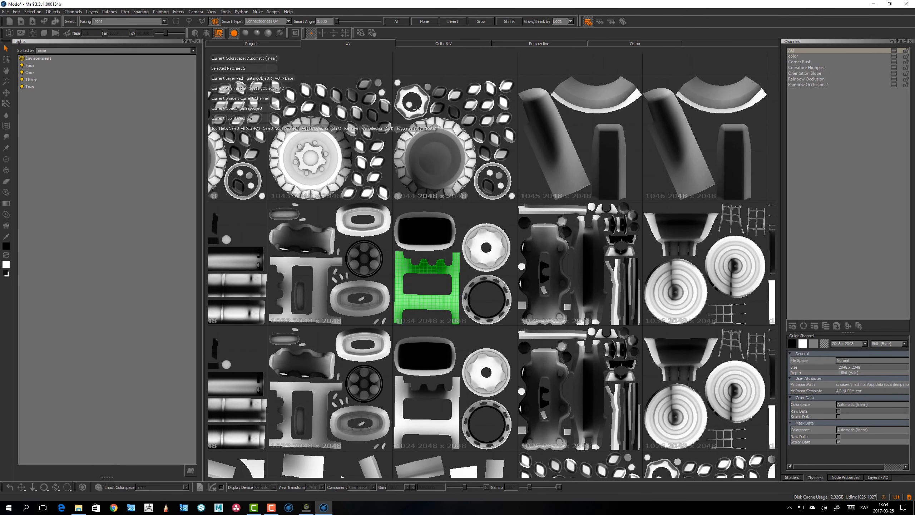
Return to the Ortho view and select the housing window frame and then the ammo drum shells
left_click(645, 46)
left_click_drag(479, 249, 468, 260, "alt")
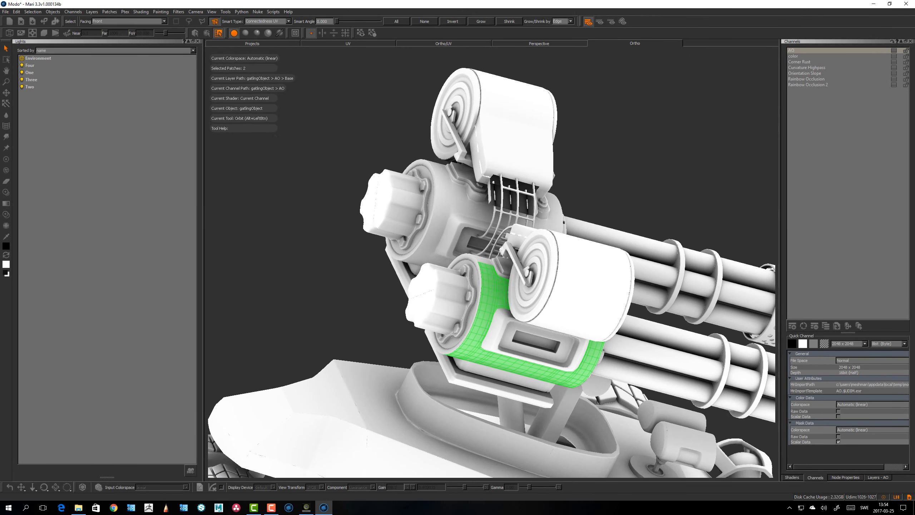
left_click_drag(468, 216, 472, 264, "alt")
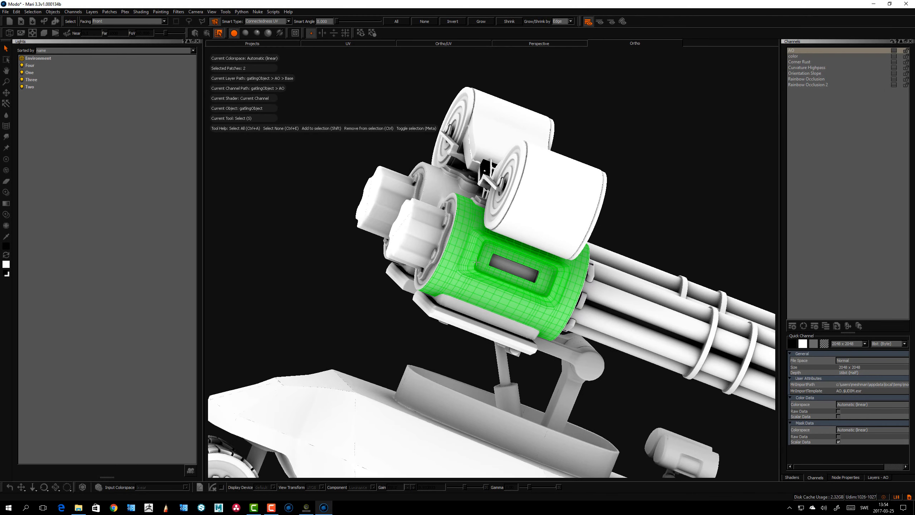
left_click(478, 259)
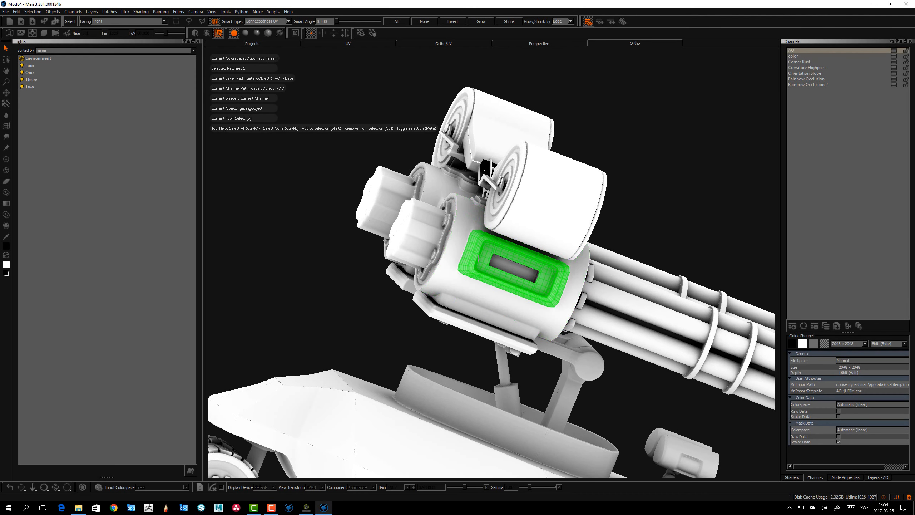
left_click_drag(461, 263, 549, 220, "alt")
left_click(465, 250, "shift")
left_click(548, 226)
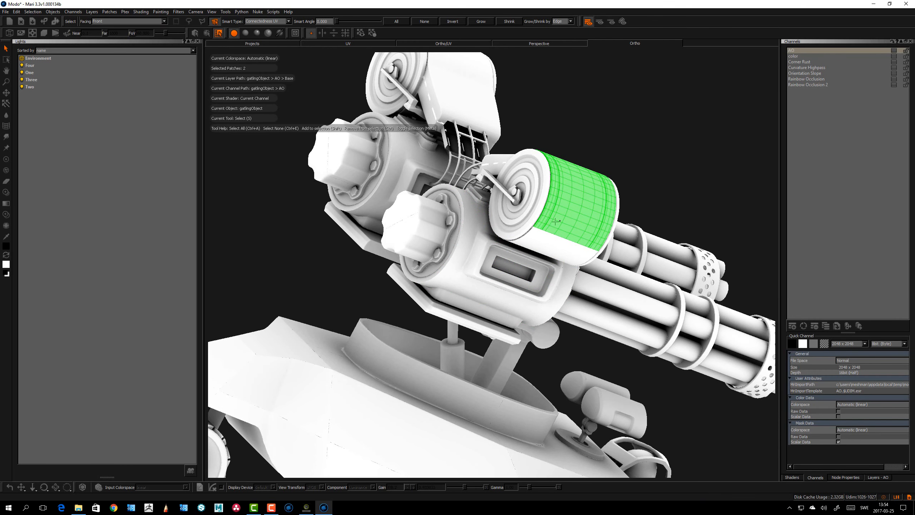
Clear the selection, then add and remove ammo drum UV shells from the selection
key("ctrl+e")
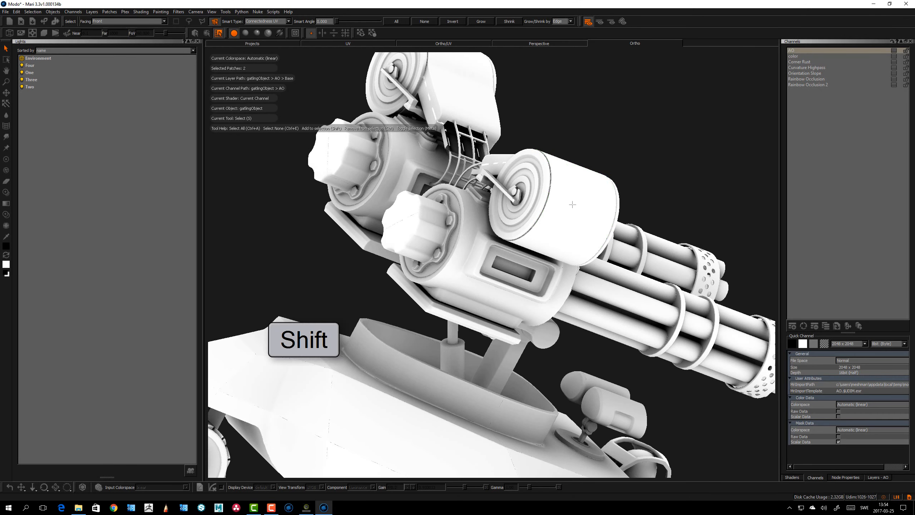
left_click(573, 204, "shift")
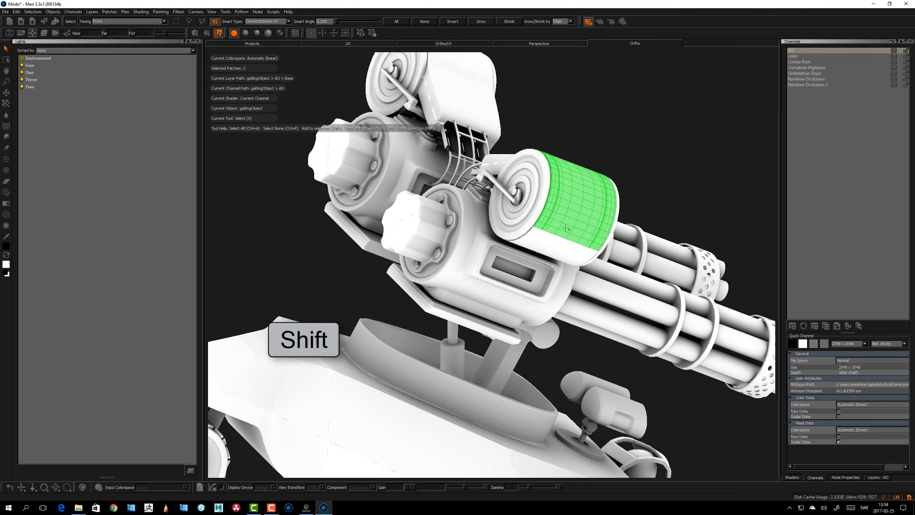
left_click(557, 245, "shift")
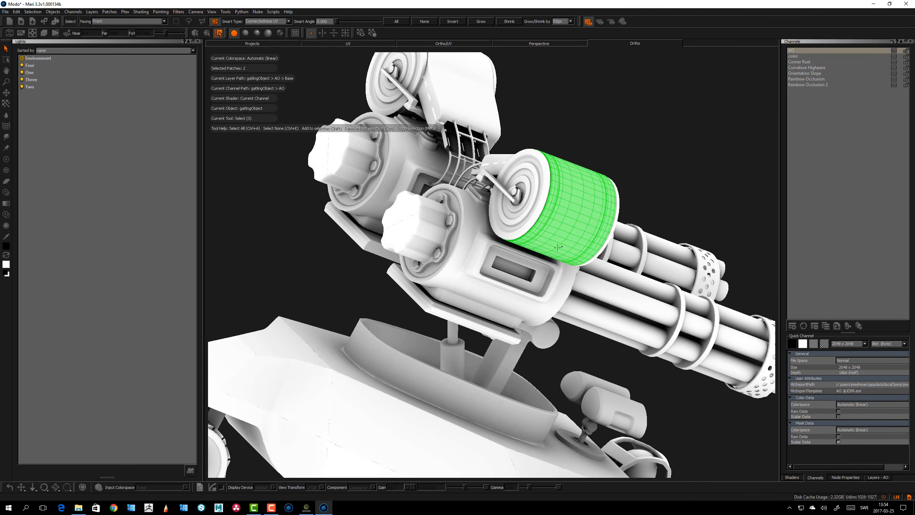
left_click(575, 213, "ctrl")
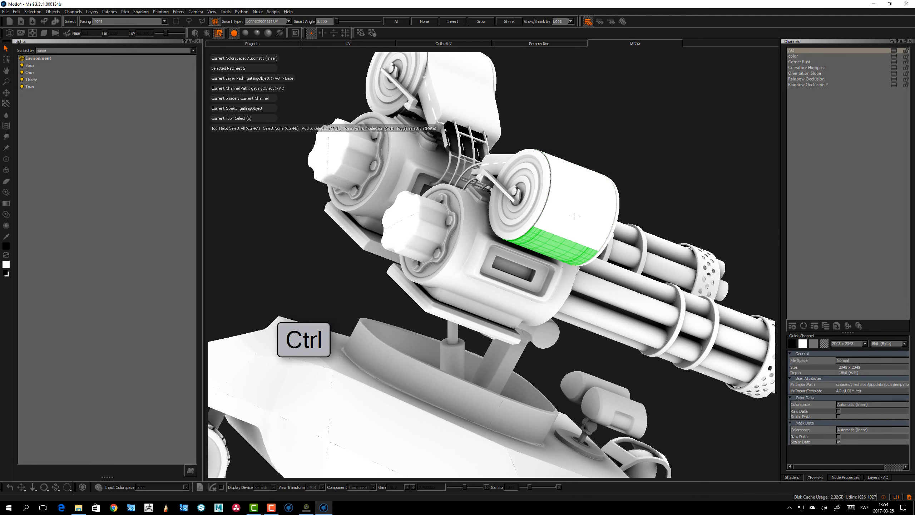
left_click(552, 244, "ctrl")
Select the hull side panel and turret ring shells with Smart Select
left_click_drag(532, 280, 504, 330, "alt")
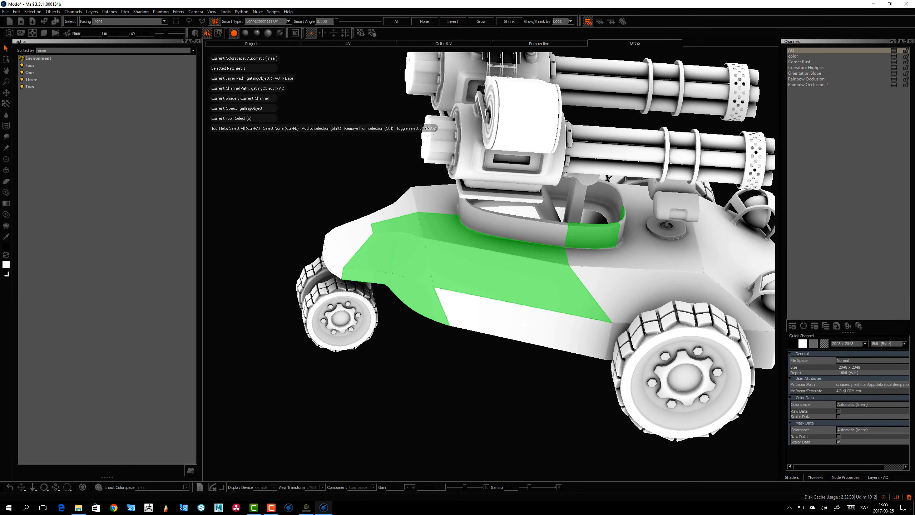
left_click(518, 324)
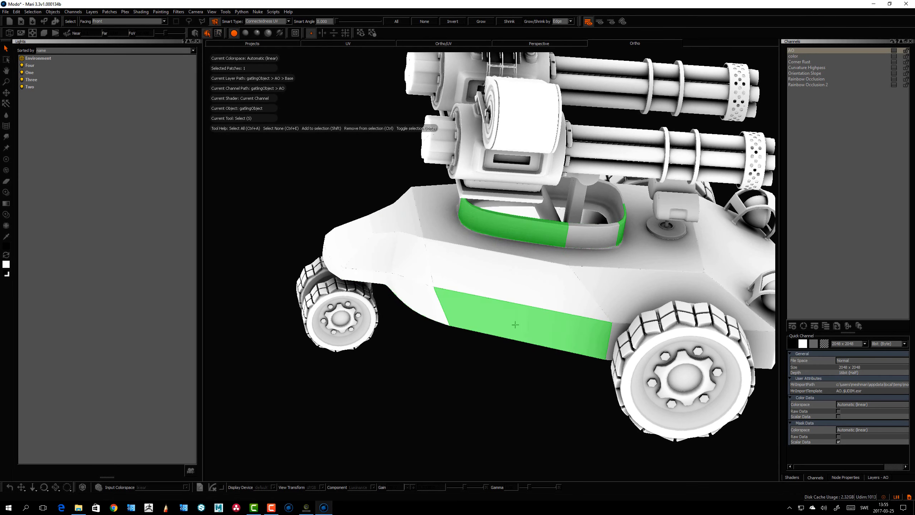
left_click_drag(515, 323, 440, 323, "alt")
key("ctrl+h")
key("ctrl+h")
middle_click_drag(405, 312, 539, 290, "alt")
left_click_drag(540, 290, 463, 308, "alt")
middle_click_drag(483, 314, 738, 287, "alt")
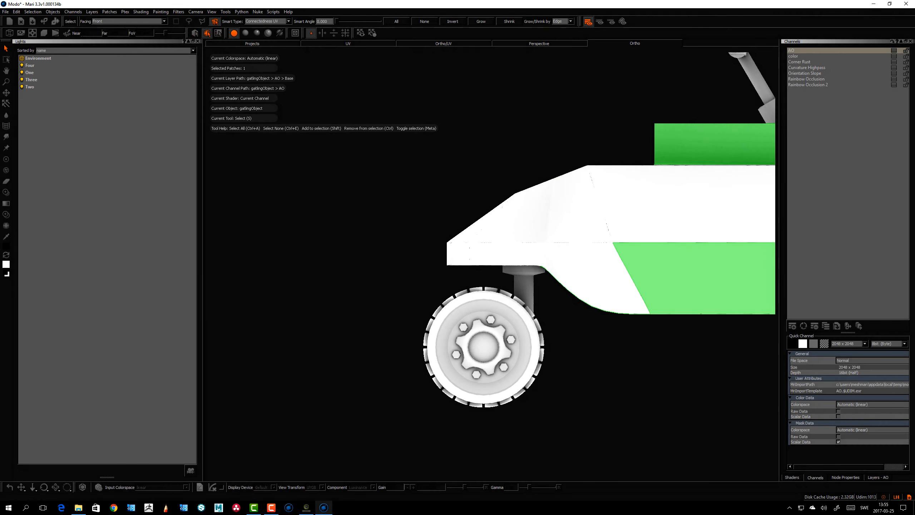
Set the selection facing to Through and select the front wheel
left_click(108, 23)
left_click(108, 18)
middle_click_drag(394, 316, 362, 256, "alt")
right_click_drag(362, 256, 356, 262, "alt")
mouse_move(512, 253)
left_mouse_down()
mouse_move(328, 302)
mouse_move(516, 229)
mouse_move(512, 237)
left_mouse_up()
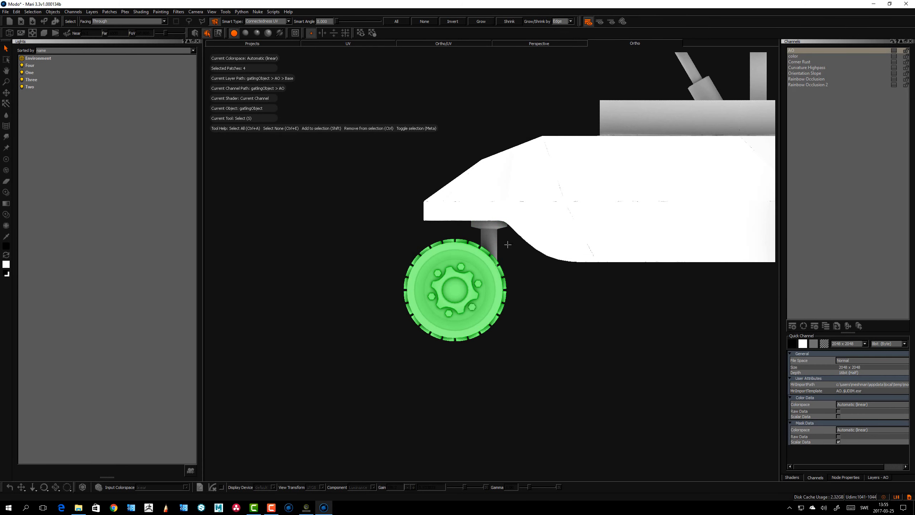
Select the front wheel's tyre and hide all other geometry to isolate it
key("ctrl+1")
left_click_drag(508, 245, 587, 238, "alt")
left_click(525, 254)
mouse_move(528, 251)
left_mouse_down("alt")
mouse_move(516, 272)
mouse_move(524, 278)
left_mouse_up("alt")
mouse_move(566, 155)
left_mouse_down()
mouse_move(486, 143)
mouse_move(450, 199)
mouse_move(519, 358)
mouse_move(577, 245)
mouse_move(573, 188)
left_mouse_up()
key("ctrl+h")
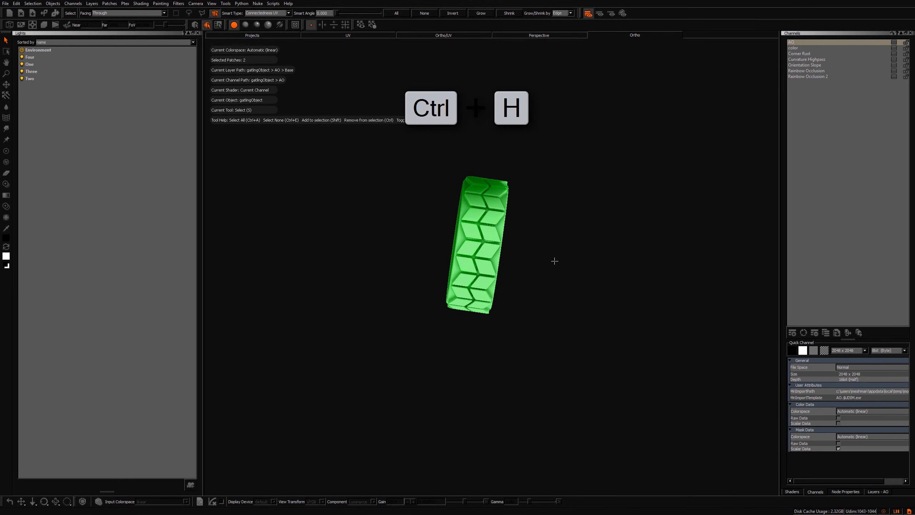
Unhide all hidden geometry to show the whole tank again
mouse_move(554, 259)
left_mouse_down("alt")
mouse_move(522, 303)
mouse_move(442, 323)
mouse_move(433, 337)
left_mouse_up("alt")
key("ctrl+shift+h")
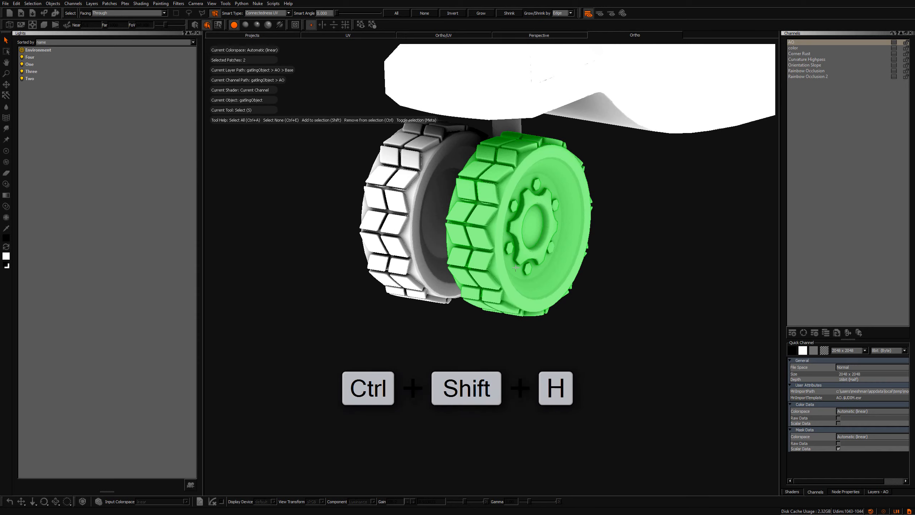
scroll(561, 280, "up", 3)
right_click_drag(561, 280, 527, 288, "alt")
left_click_drag(527, 288, 479, 285, "alt")
middle_click_drag(479, 187, 477, 257, "alt")
right_click_drag(477, 258, 379, 259, "alt")
left_click_drag(480, 307, 447, 286, "alt")
middle_click_drag(591, 204, 455, 250, "alt")
right_click_drag(455, 249, 456, 305, "alt")
left_click_drag(455, 305, 436, 290, "alt")
key("s")
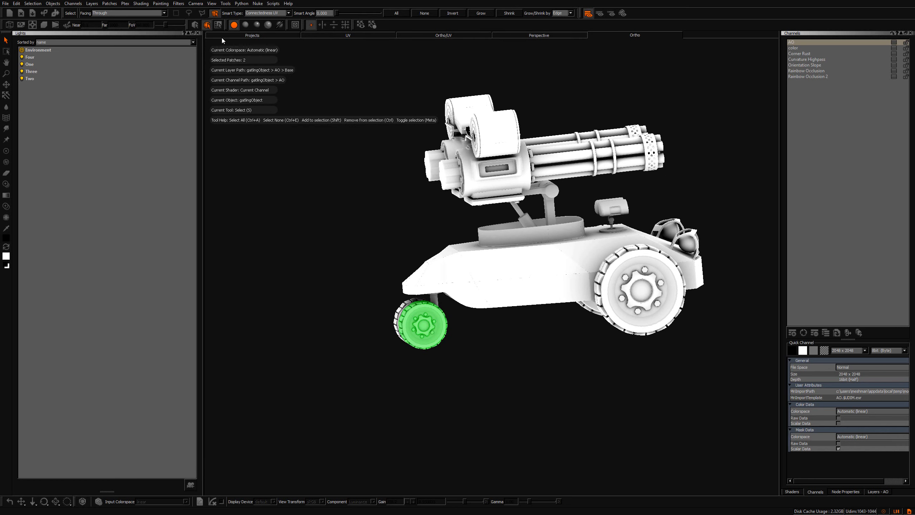
Set the Smart Select type to Connectedness Mesh and select the gun housing
left_click(218, 26)
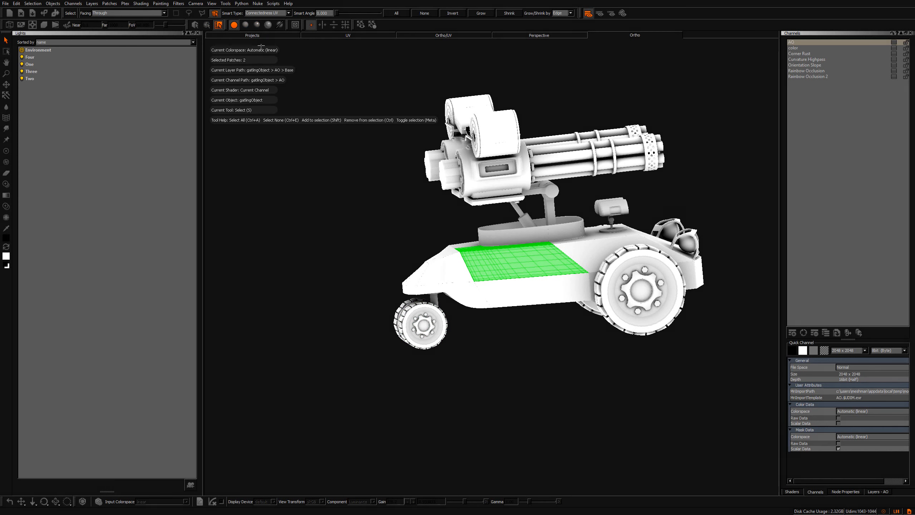
scroll(382, 232, "up", 3)
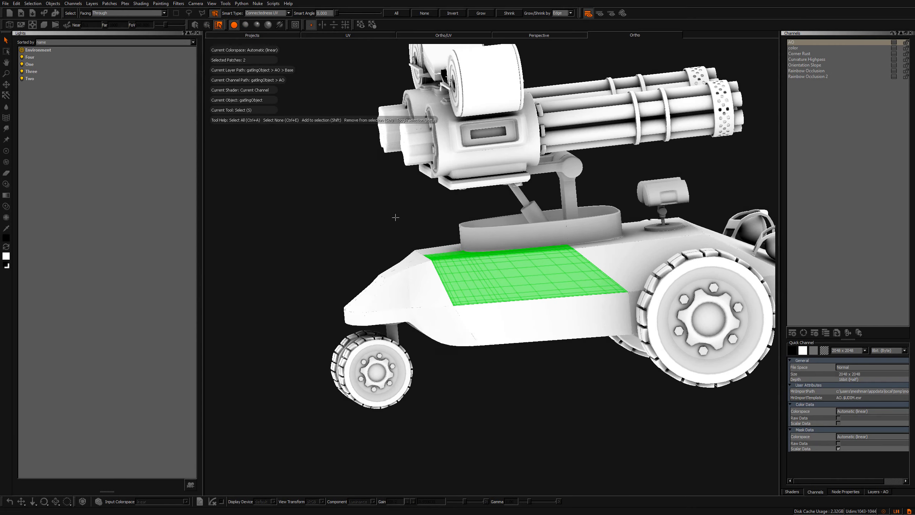
left_click(283, 14)
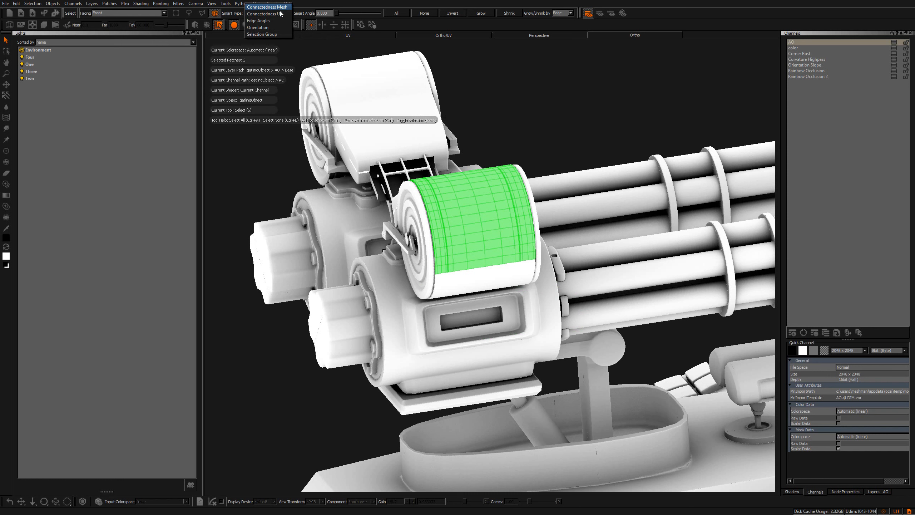
left_click(281, 9)
left_click_drag(438, 361, 412, 343, "alt")
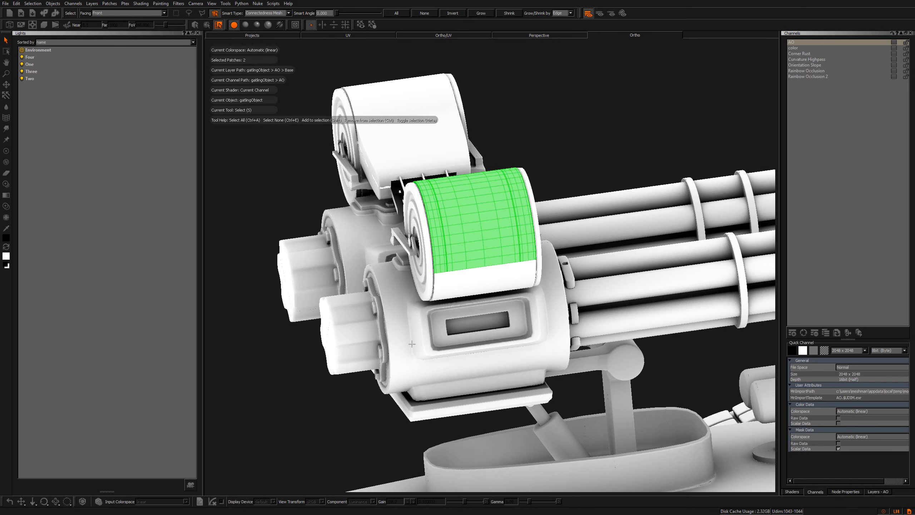
left_click(412, 343)
left_click_drag(412, 343, 375, 219, "alt")
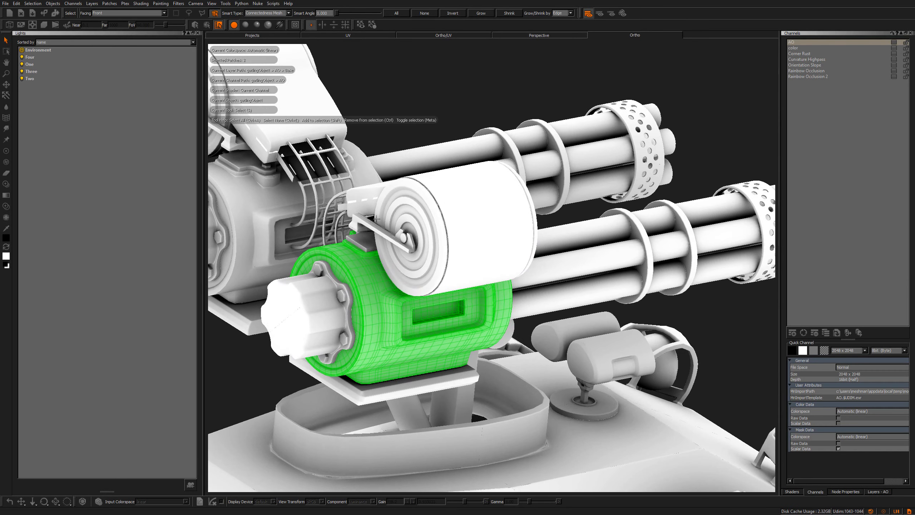
Switch the Smart Select type to Edge Angles and select a face on the ammo drum
left_click(267, 13)
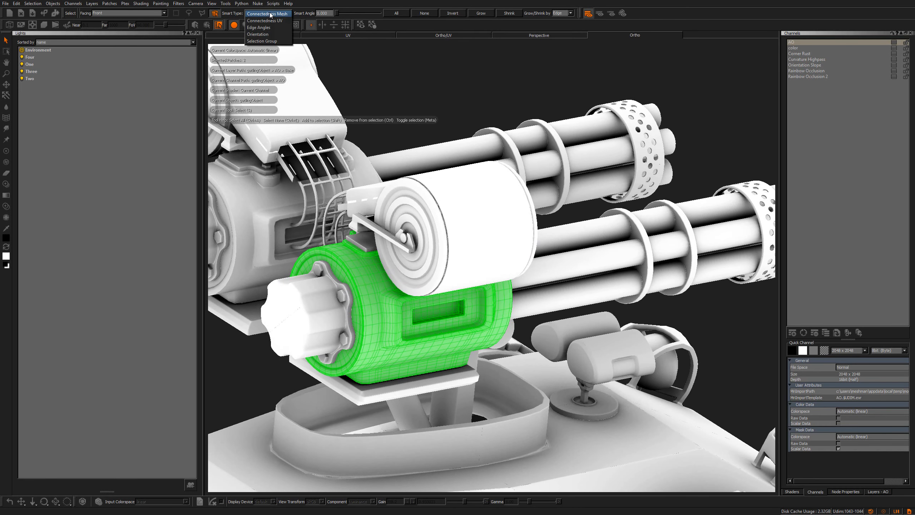
left_click(272, 32)
left_click_drag(447, 252, 506, 248, "alt")
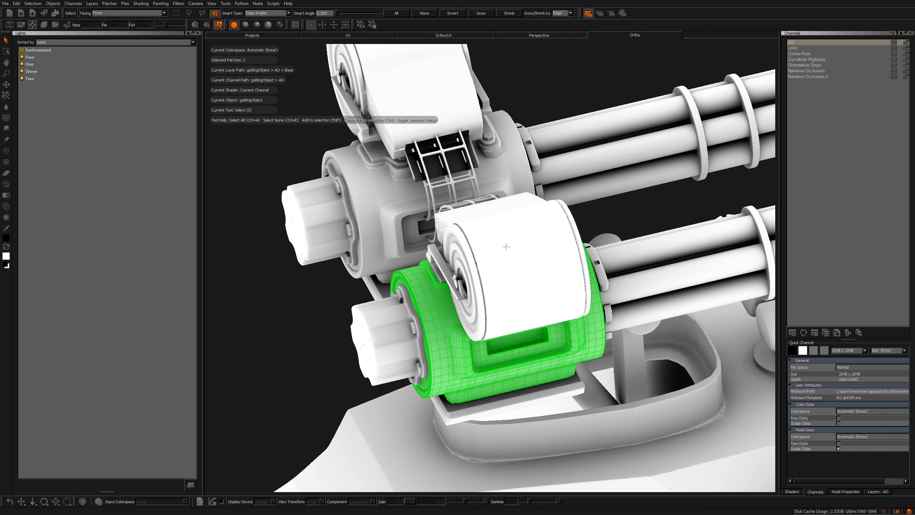
mouse_move(507, 247)
left_mouse_down("alt")
mouse_move(499, 268)
mouse_move(495, 252)
left_mouse_up("alt")
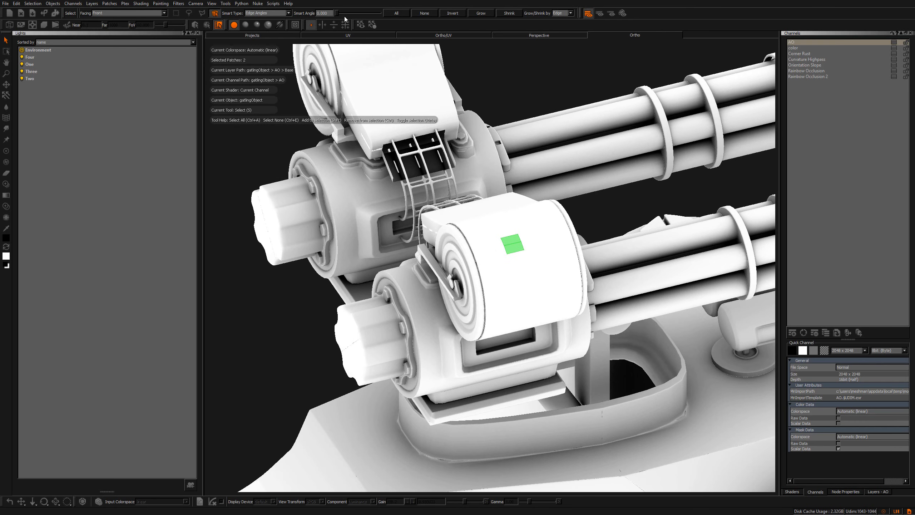
Raise the Smart Angle in two steps, reselecting the ammo drum faces after each change
left_click_drag(339, 14, 342, 14)
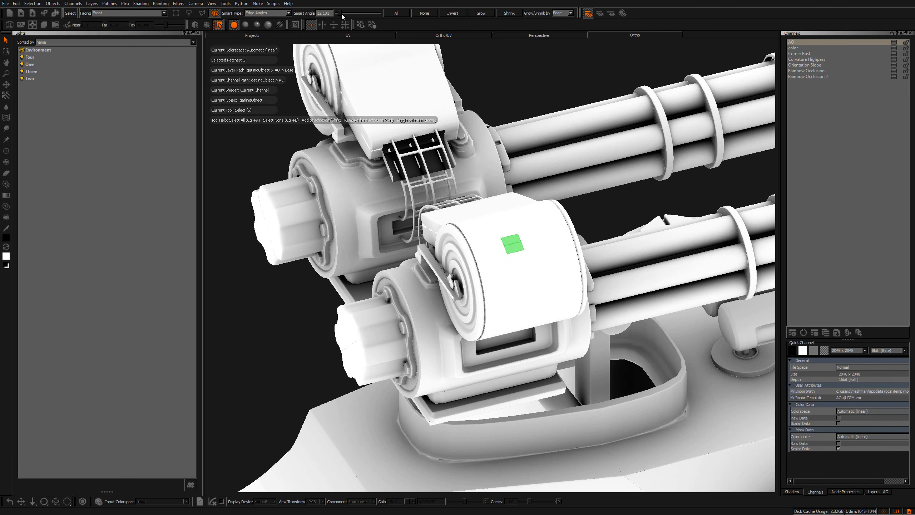
left_click(506, 232)
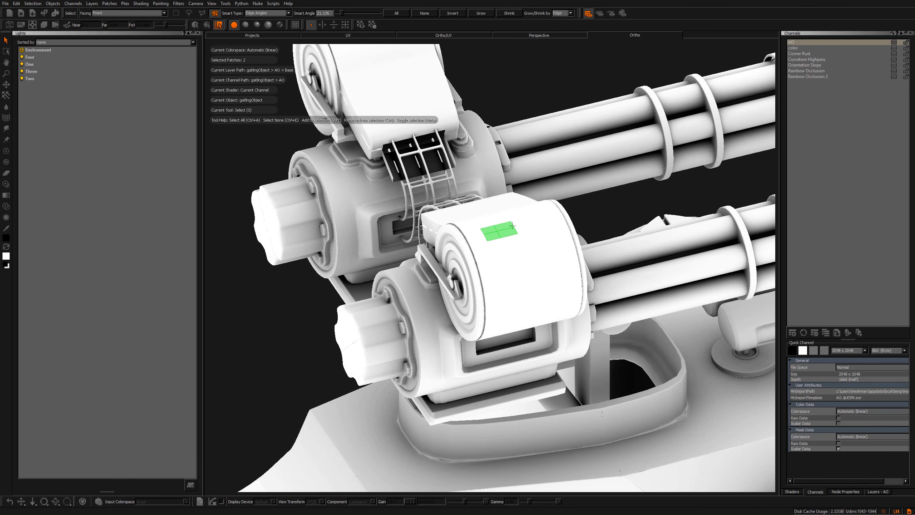
left_click_drag(345, 14, 356, 14)
left_click(512, 245)
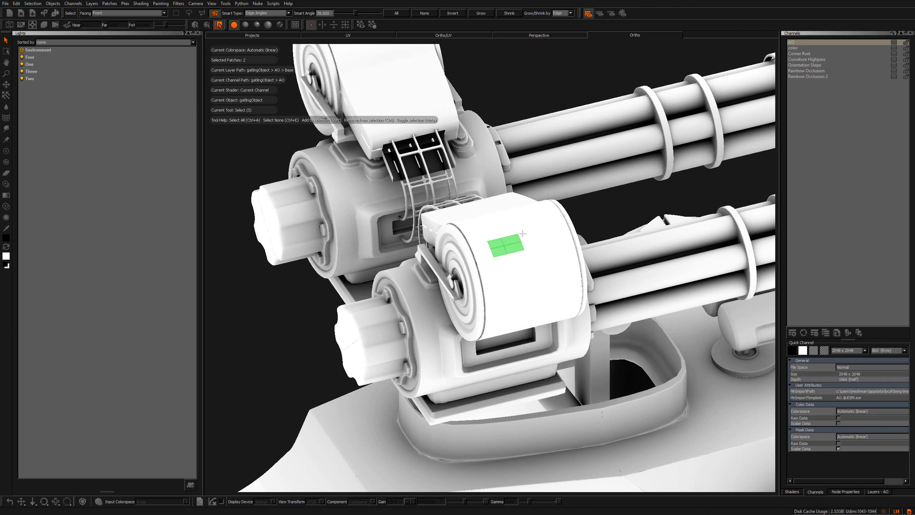
Set Grow/Shrink by to Vertex and select a face on the lower ammo drum
left_click(559, 13)
left_click(564, 8)
left_click(504, 234)
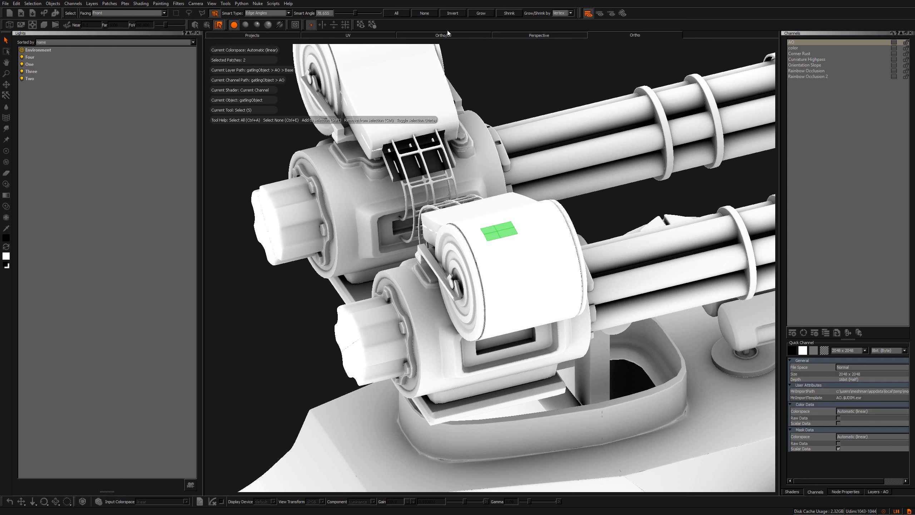
Grow the ammo drum selection six times
left_click(480, 14)
left_click(482, 14)
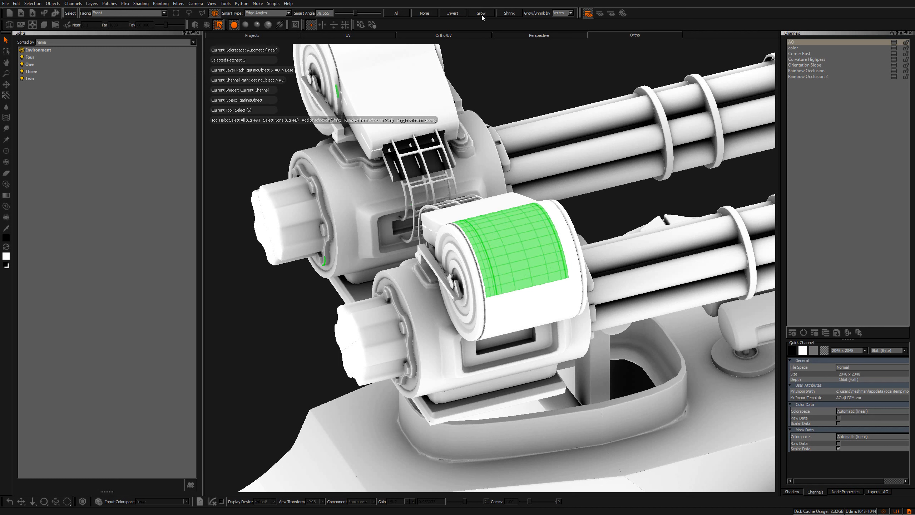
left_click(481, 14)
left_click(481, 13)
left_click(482, 13)
left_click(482, 14)
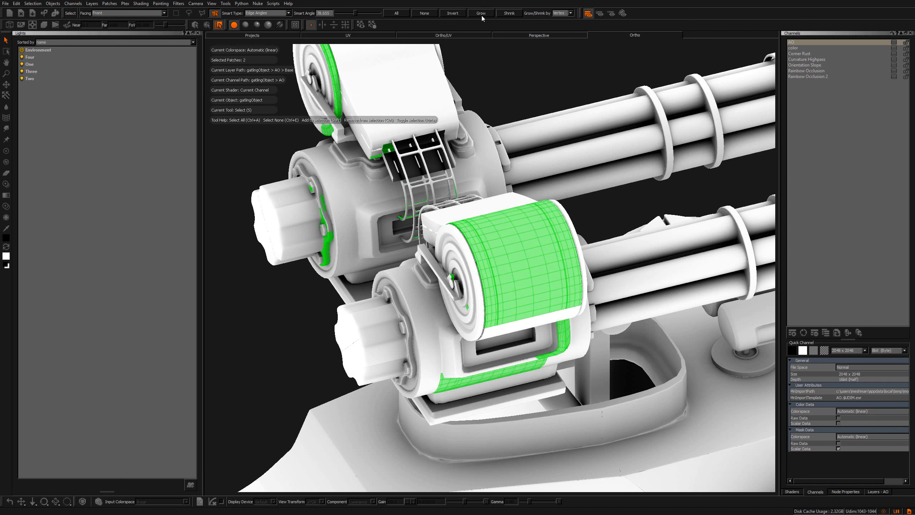
Shrink the selection three times
left_click(509, 14)
left_click(509, 13)
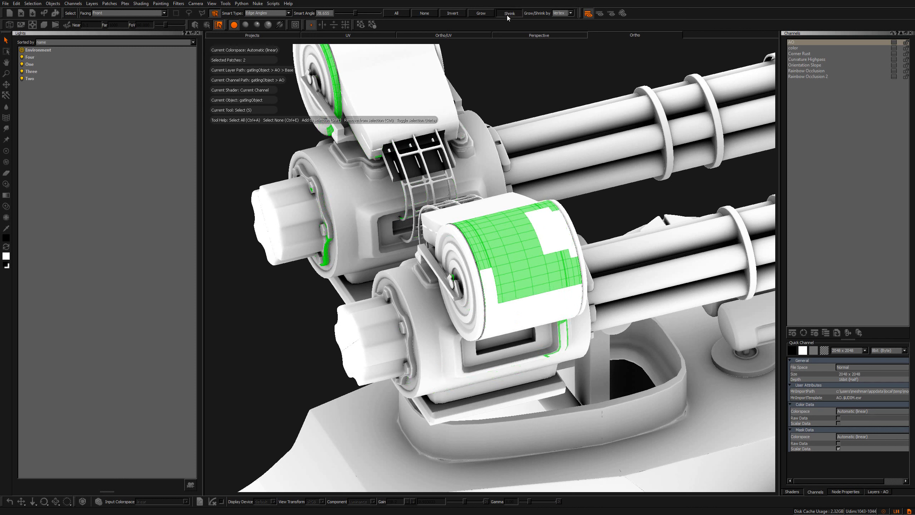
left_click(509, 14)
left_click(509, 13)
left_click(509, 13)
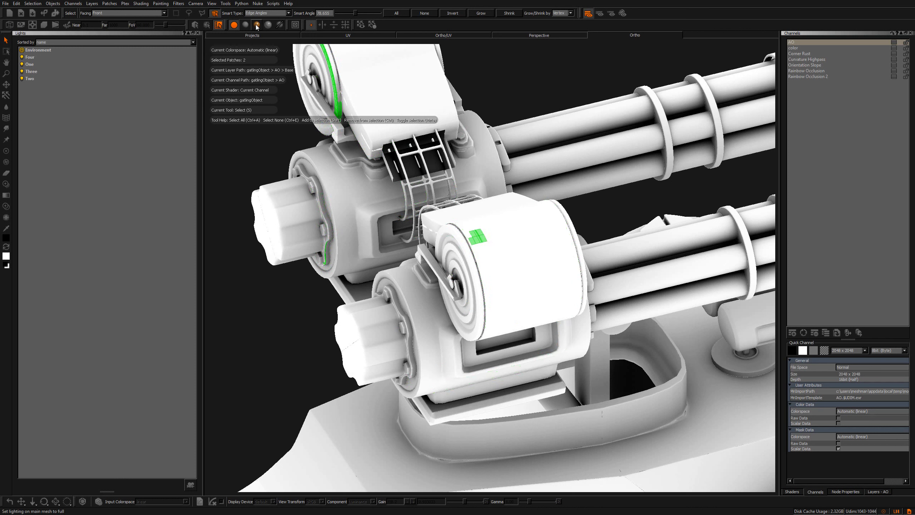
Switch the Smart Select type to Orientation and select the lower ammo drum's faces
left_click(267, 14)
left_click(266, 25)
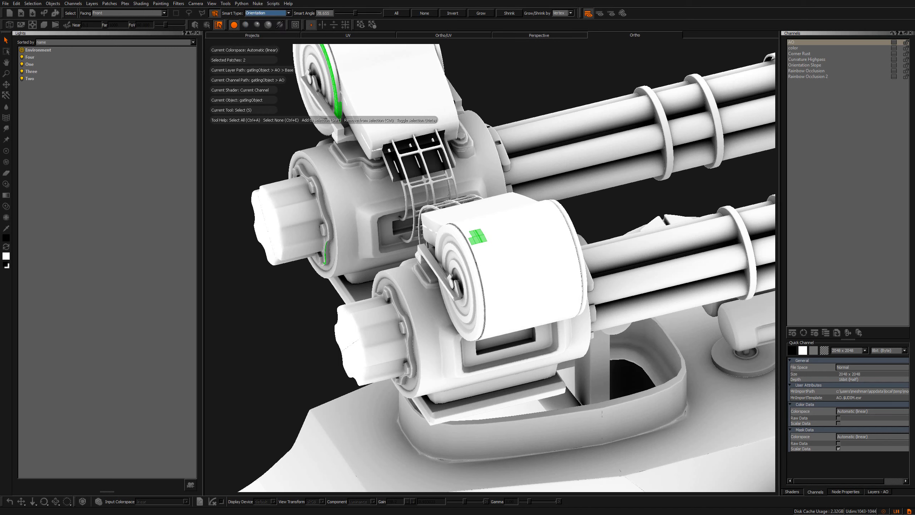
left_click(515, 228)
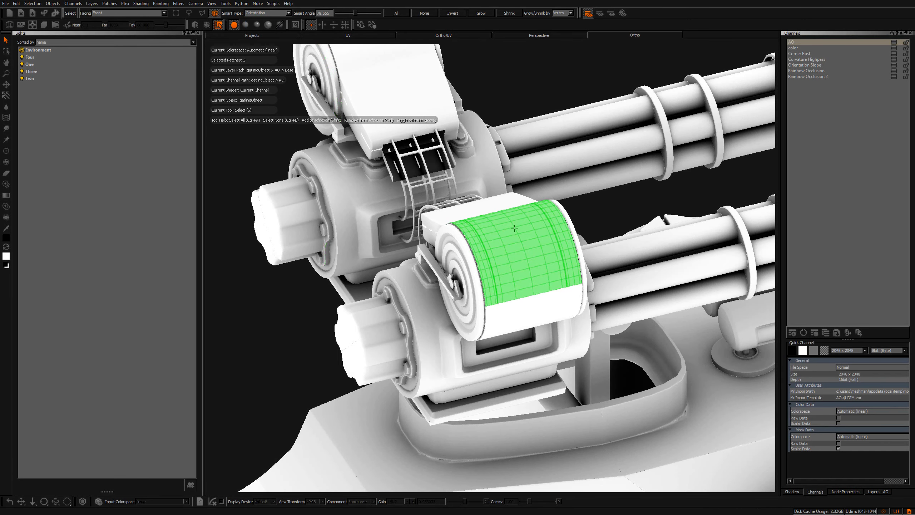
Lower the Smart Angle in two steps, reselecting the ammo drum faces after each change
middle_click_drag(509, 255, 399, 105)
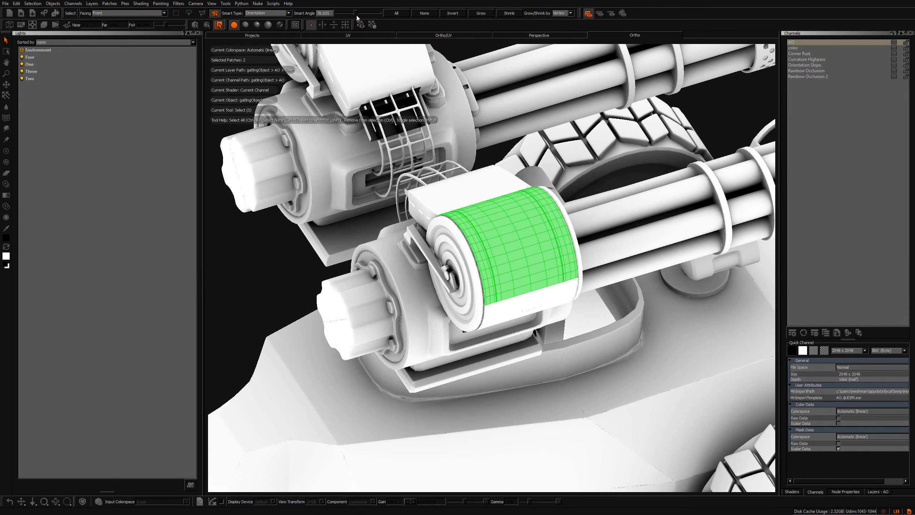
left_click_drag(357, 15, 345, 16)
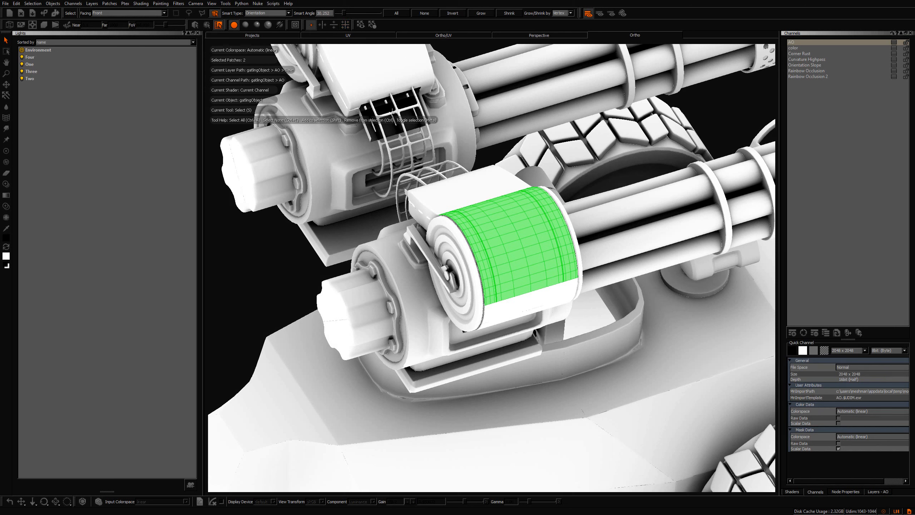
left_click(463, 197)
mouse_move(463, 197)
middle_mouse_down()
mouse_move(494, 230)
mouse_move(400, 84)
middle_mouse_up()
left_click(495, 230)
left_click_drag(342, 15, 339, 15)
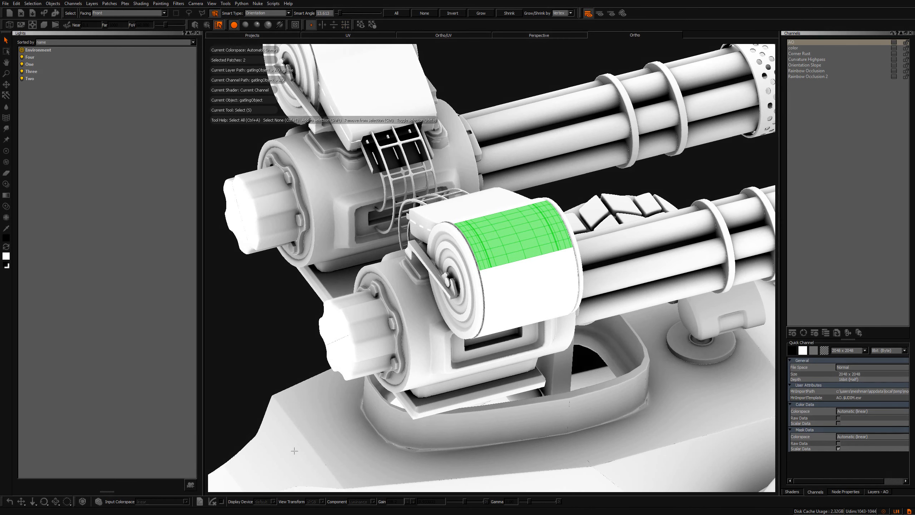
Select a sloped panel on the front of the hull
middle_click_drag(294, 451, 410, 277)
left_click(374, 336)
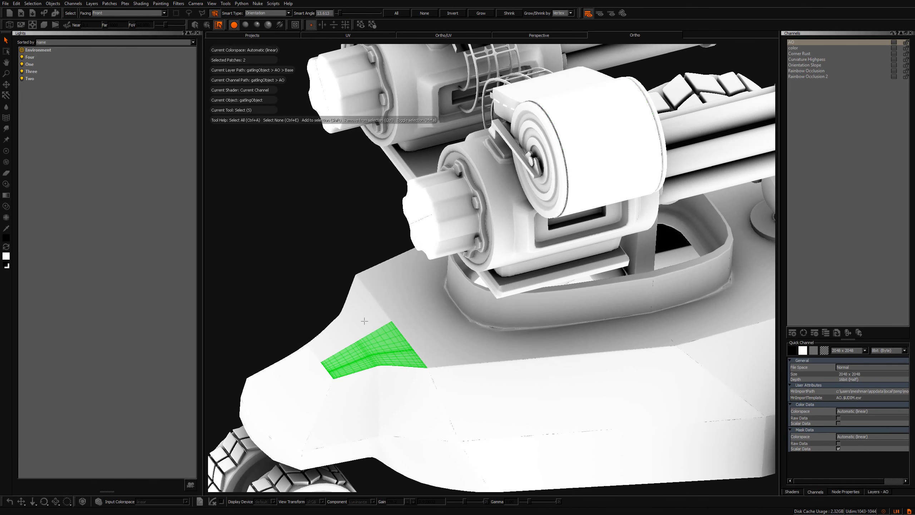
middle_click_drag(374, 336, 377, 327)
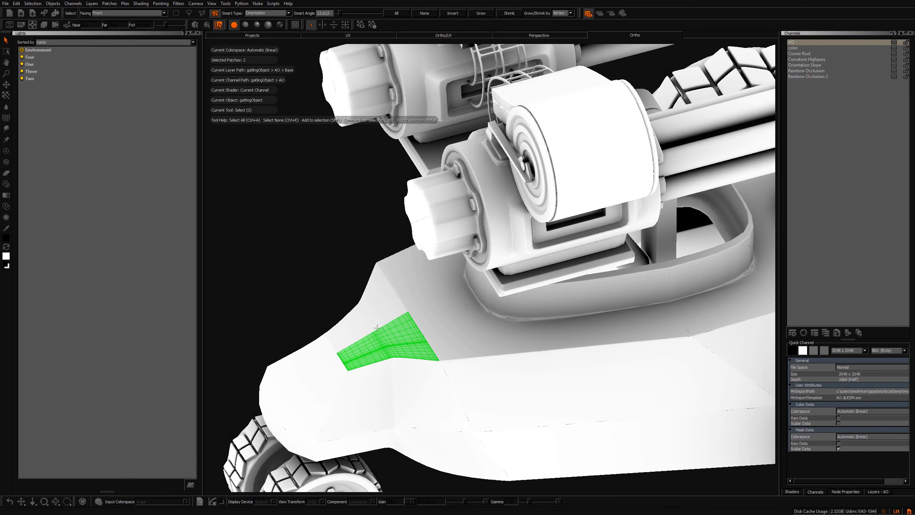
Select the top band of the lower ammo drum
left_click(581, 121)
middle_click_drag(582, 141, 566, 220, "alt")
right_click_drag(566, 220, 601, 221, "alt")
left_click_drag(602, 221, 619, 229, "alt")
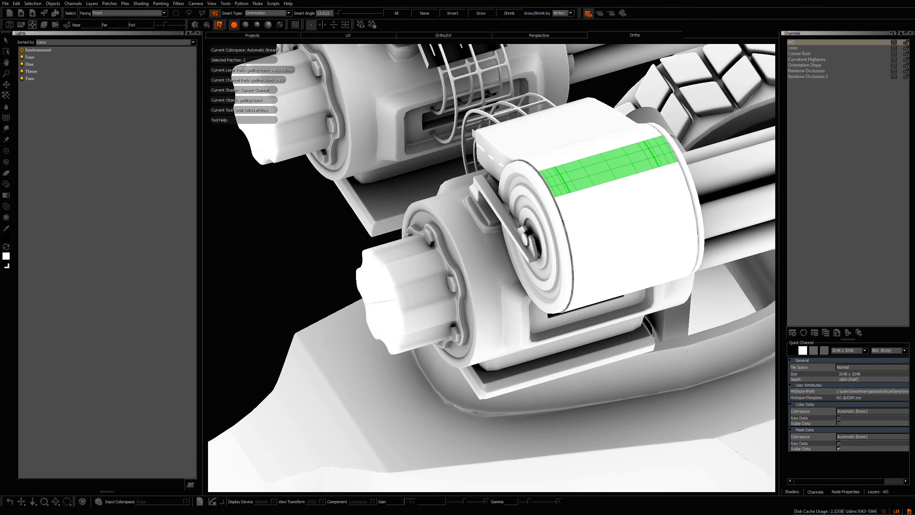
middle_click_drag(557, 179, 527, 232, "alt")
right_click_drag(527, 232, 541, 223, "alt")
left_click_drag(541, 224, 512, 170, "alt")
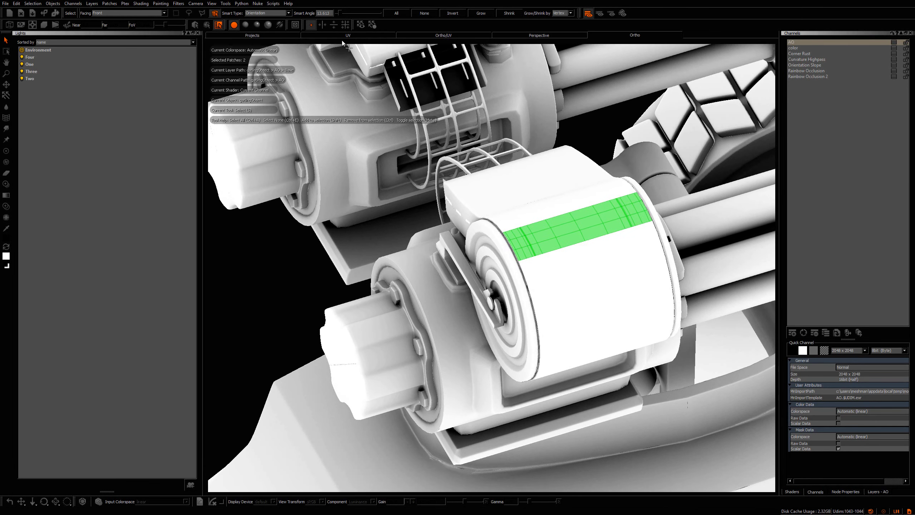
Set the Smart Select type to Selection Group and select the whole tank model
left_click(274, 4)
left_click(260, 3)
left_click(265, 13)
left_click(263, 32)
left_click_drag(573, 231, 516, 209, "alt")
left_click(517, 208)
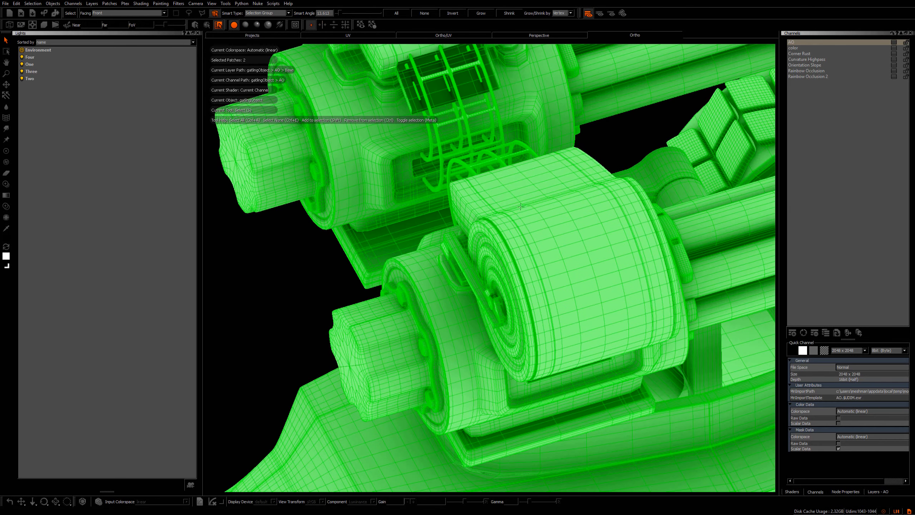
Clear the selection
right_click_drag(522, 200, 479, 208, "alt")
left_click_drag(477, 231, 458, 264, "alt")
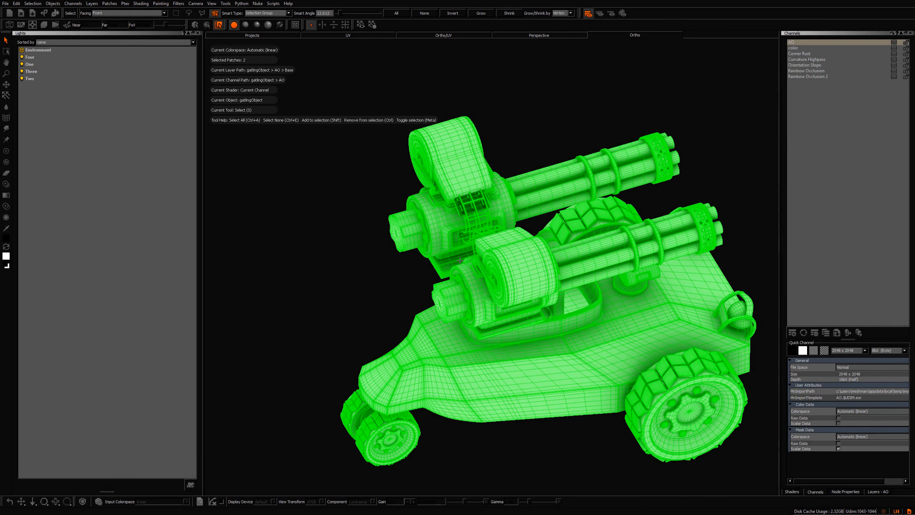
left_click(371, 199)
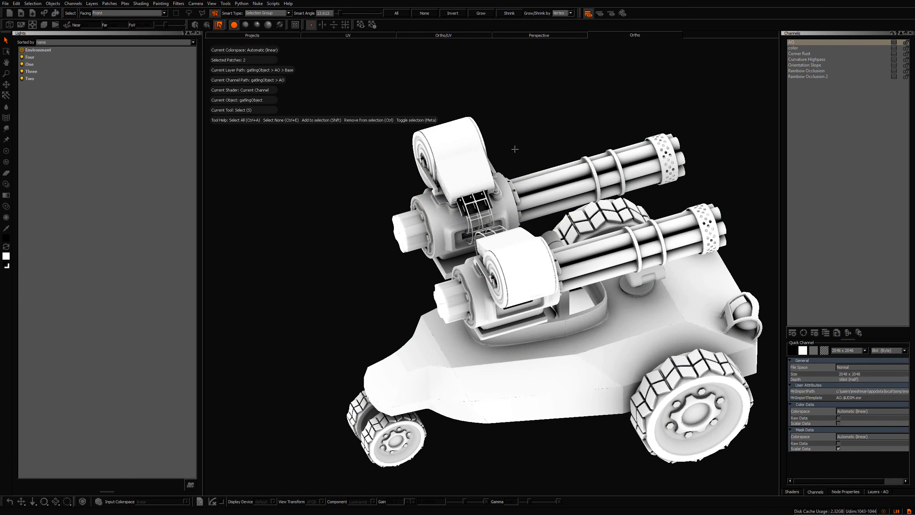
Open the Selection Groups palette
left_click_drag(525, 125, 603, 61, "alt")
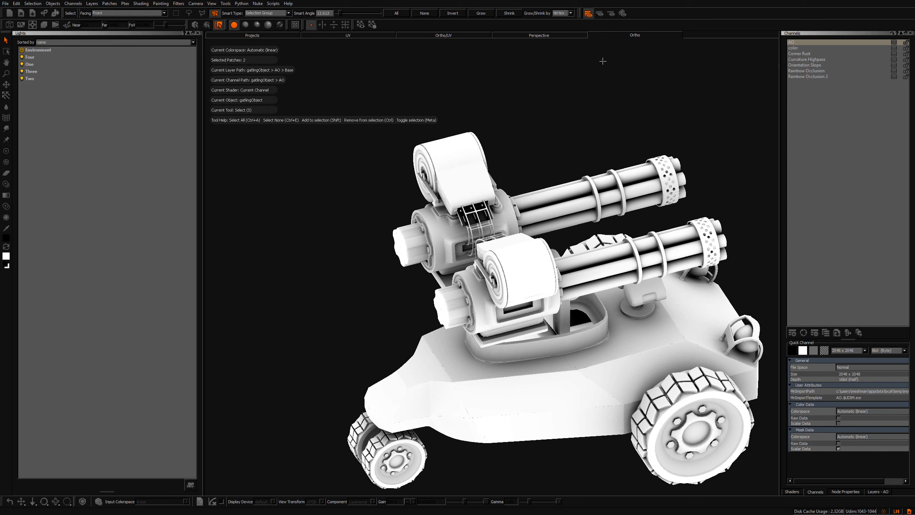
right_click(656, 15)
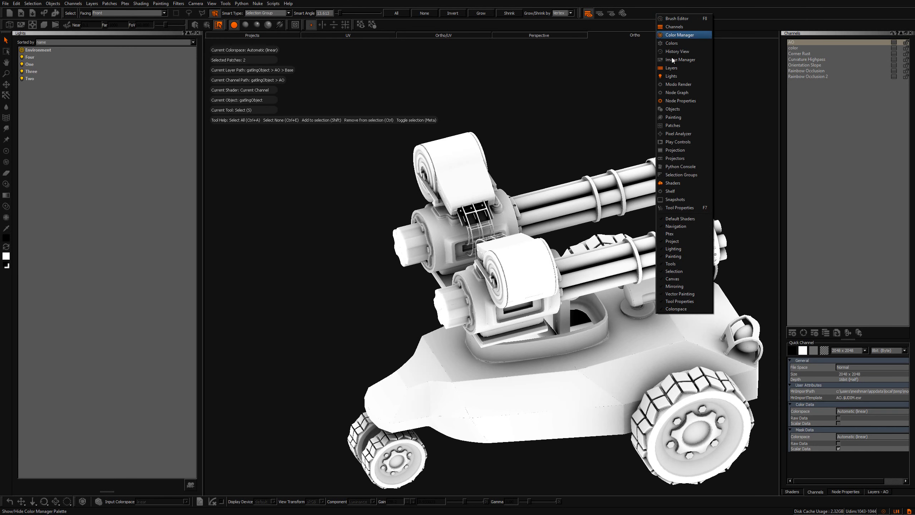
left_click(683, 175)
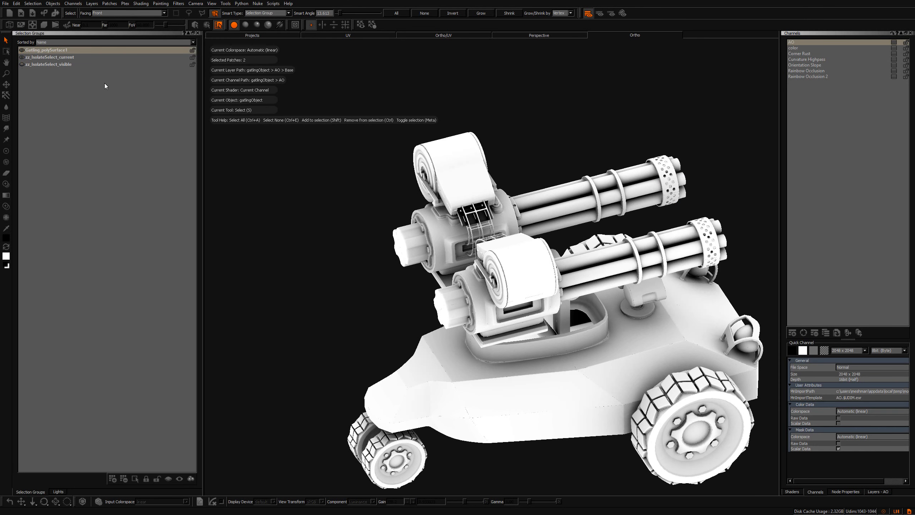
Set Facing to Through and lasso-select the entire gun assembly from a side view
left_click_drag(383, 234, 327, 176, "alt")
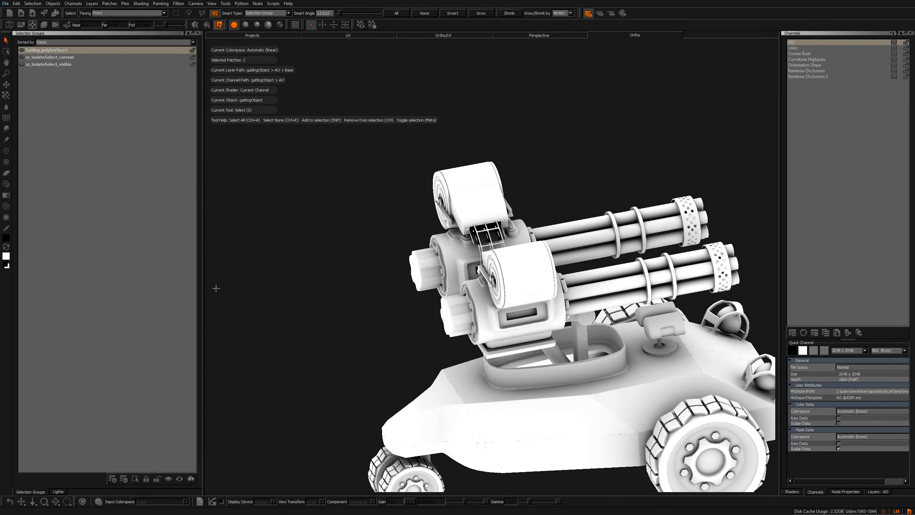
mouse_move(537, 176)
left_mouse_down("alt")
mouse_move(548, 183)
mouse_move(388, 384)
mouse_move(586, 194)
mouse_move(613, 321)
mouse_move(520, 326)
left_mouse_up("alt")
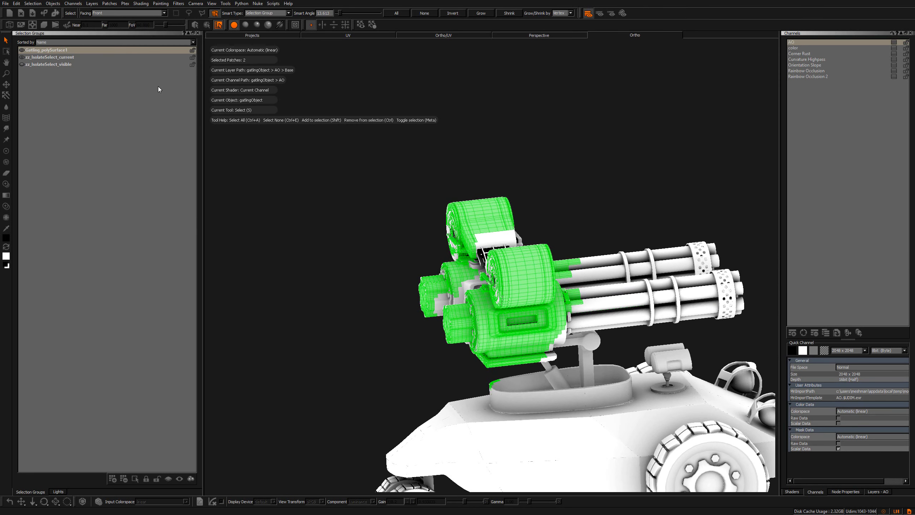
left_click(117, 12)
left_click(113, 17)
left_click_drag(428, 253, 368, 241, "alt")
right_click_drag(367, 240, 380, 240, "alt")
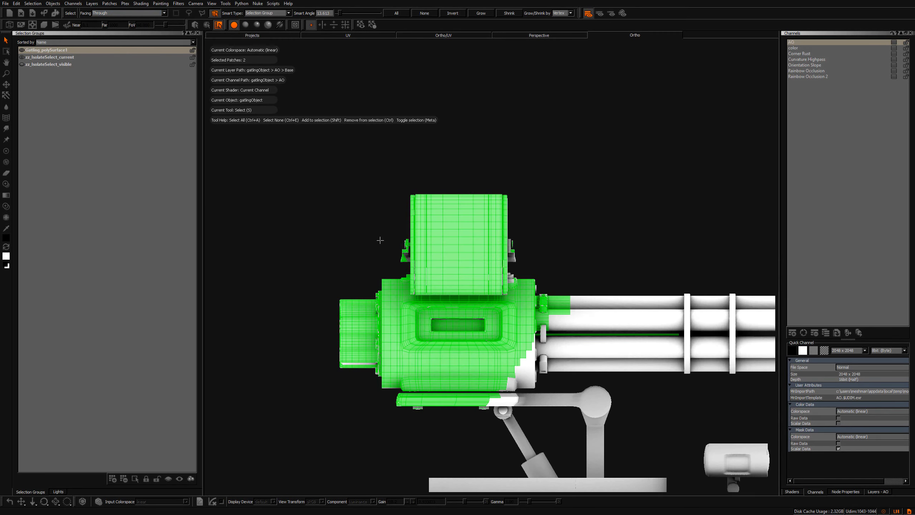
middle_click_drag(398, 208, 405, 199, "alt")
right_click_drag(404, 199, 412, 214, "alt")
middle_click_drag(412, 215, 364, 218, "alt")
right_click_drag(365, 218, 368, 231, "alt")
mouse_move(453, 156)
left_mouse_down()
mouse_move(334, 194)
mouse_move(365, 340)
left_mouse_up()
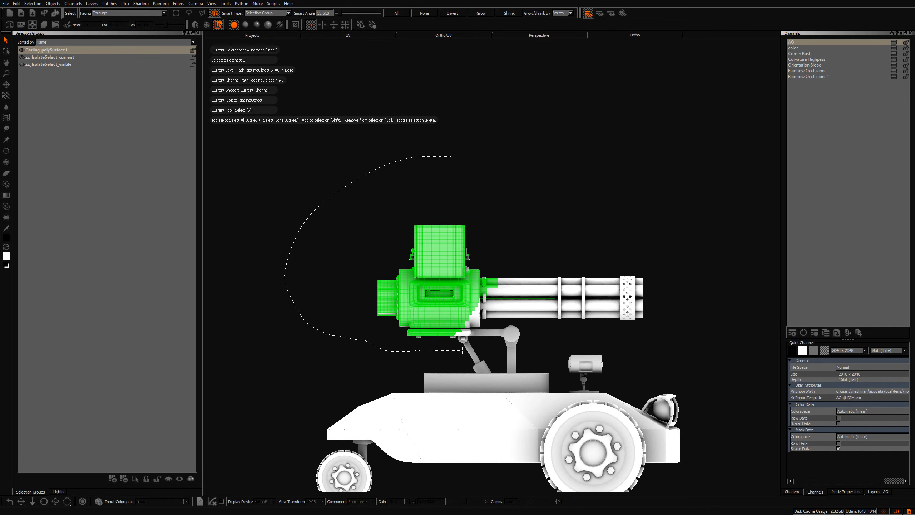
left_click_drag(462, 351, 588, 336)
left_click_drag(456, 200, 453, 196)
mouse_move(652, 219)
left_mouse_down("alt")
mouse_move(614, 247)
mouse_move(515, 249)
mouse_move(483, 232)
left_mouse_up("alt")
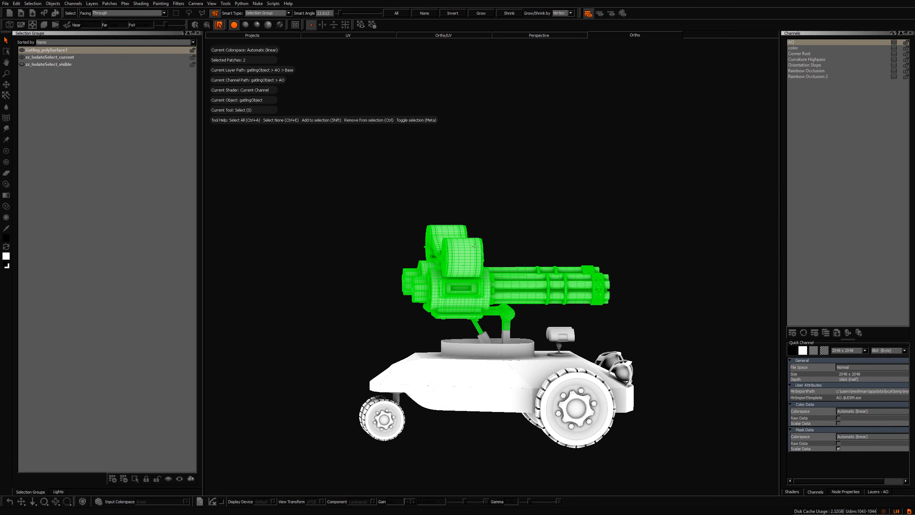
Save the gun selection as a new selection group named Top
left_click(112, 479)
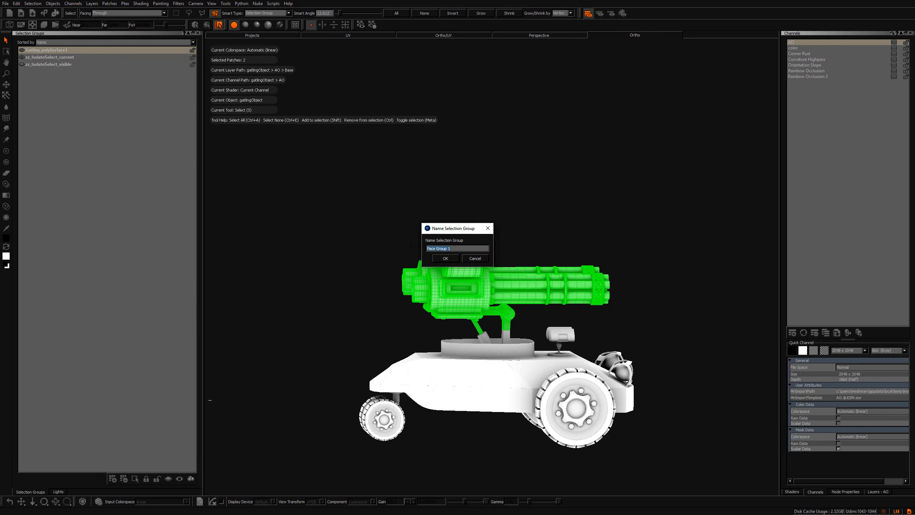
type("Top")
key("Return")
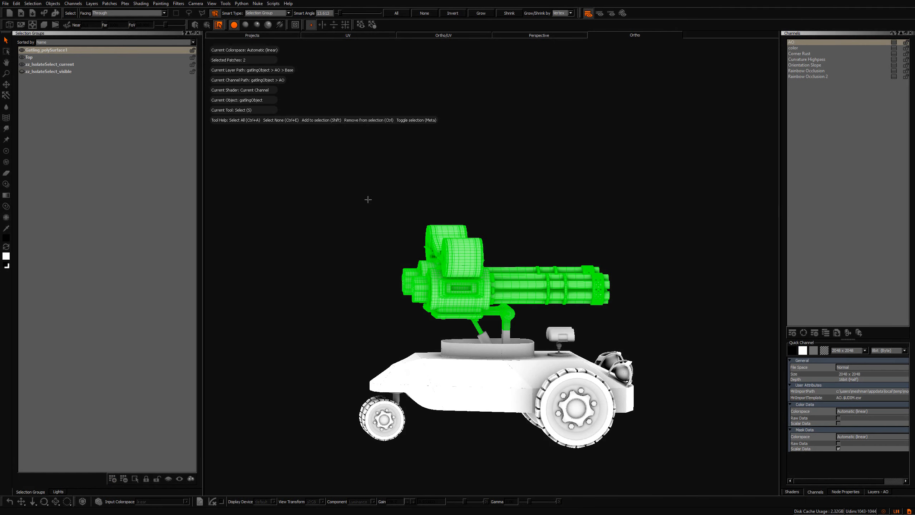
Clear the current selection
right_click(670, 10)
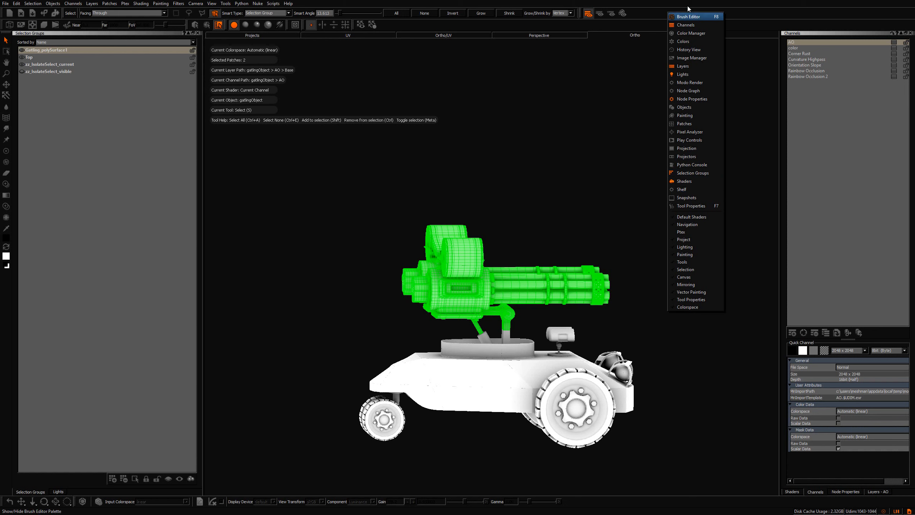
left_click(664, 161)
left_click(398, 205)
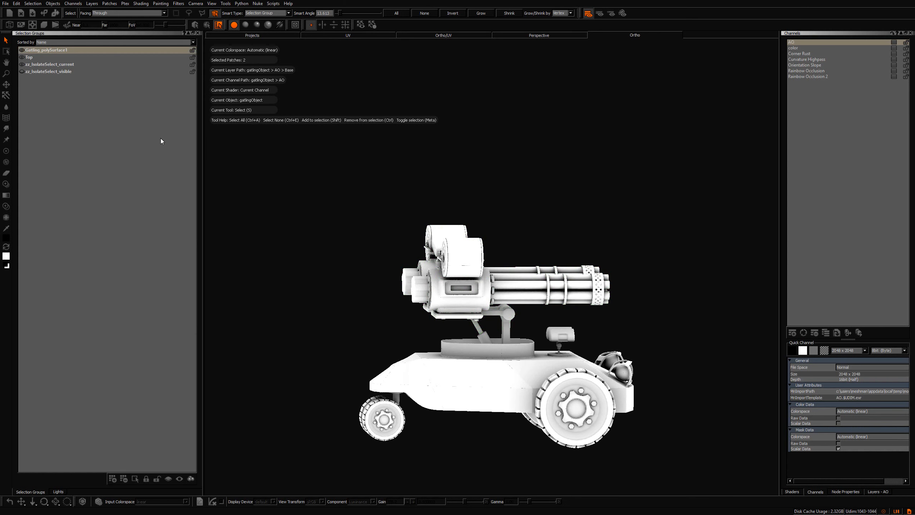
Delete the zz_isolateSelect_current and zz_isolateSelect_visible selection groups
left_click(44, 65)
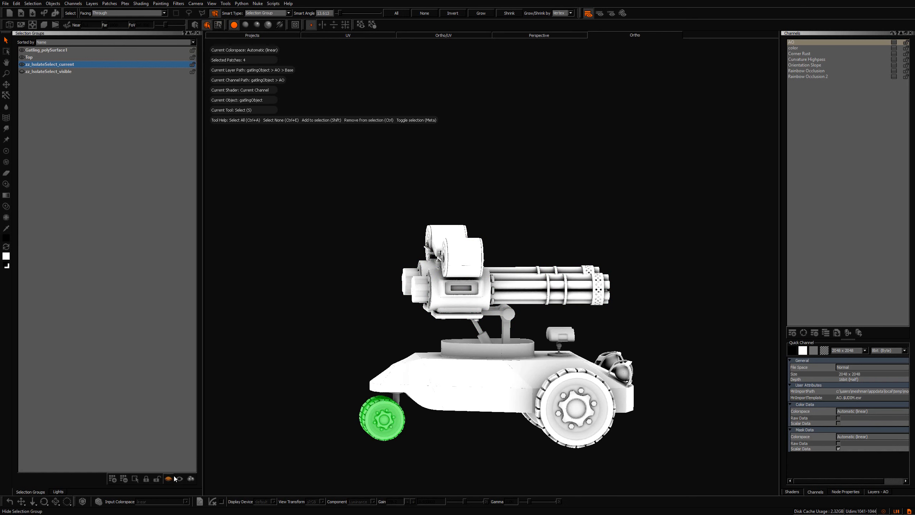
left_click(124, 479)
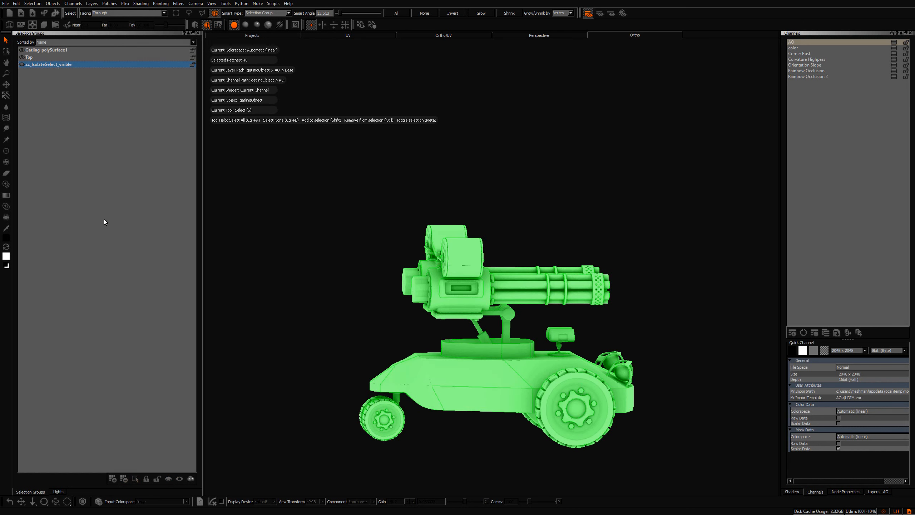
left_click(124, 479)
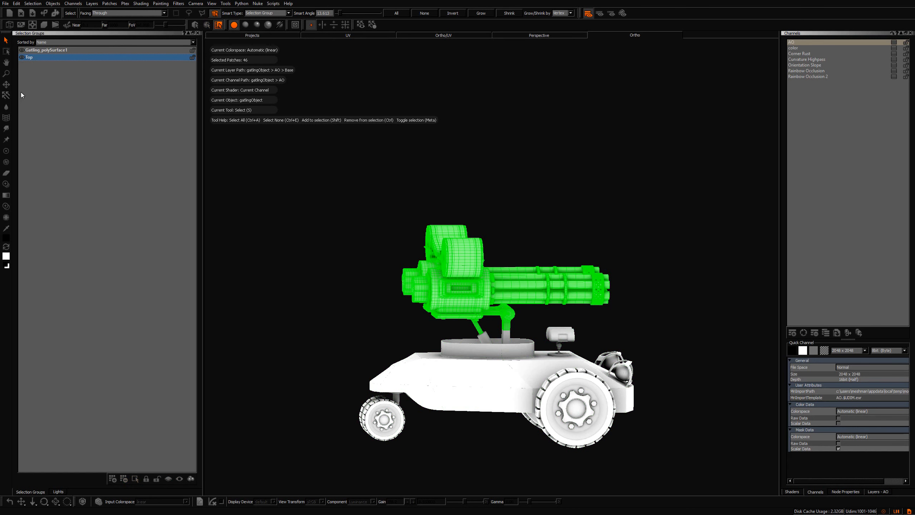
Hide and unhide the Top selection group
left_click(21, 57)
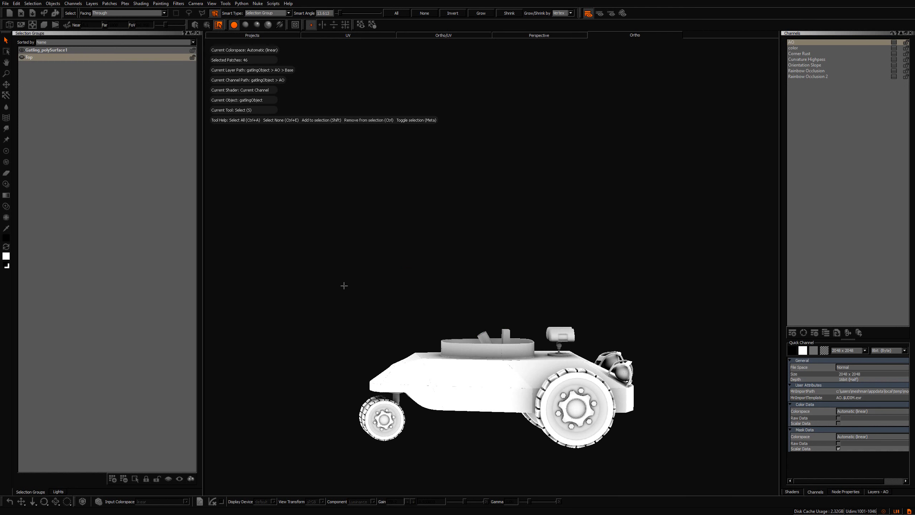
middle_click_drag(344, 285, 355, 281)
left_click(21, 57)
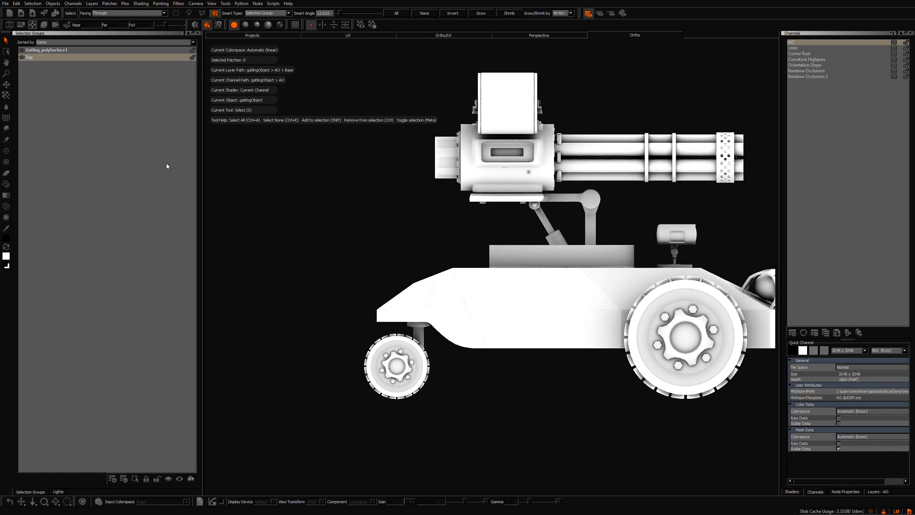
Select the small front wheel and its strut, and save them as a new selection group named wheel
middle_click_drag(428, 247, 451, 215, "alt")
right_click_drag(446, 218, 428, 264, "alt")
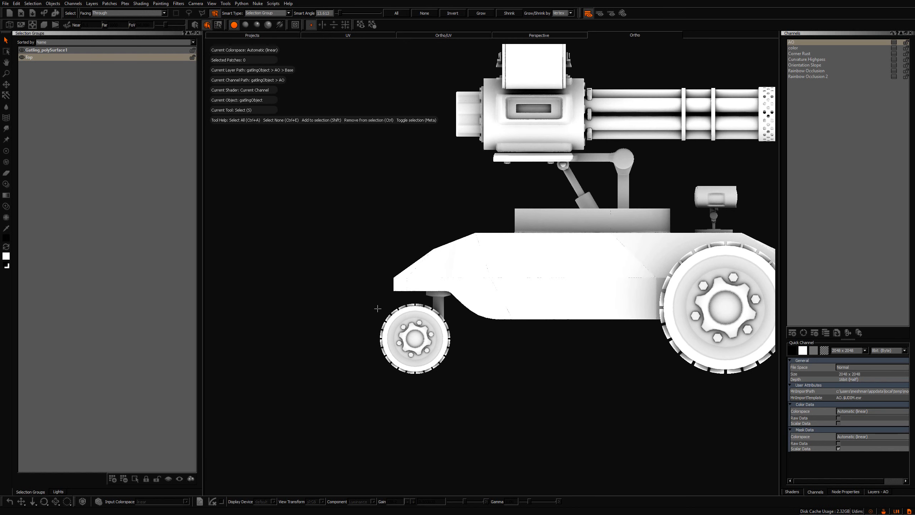
left_click_drag(374, 305, 462, 338)
left_click_drag(332, 352, 381, 327)
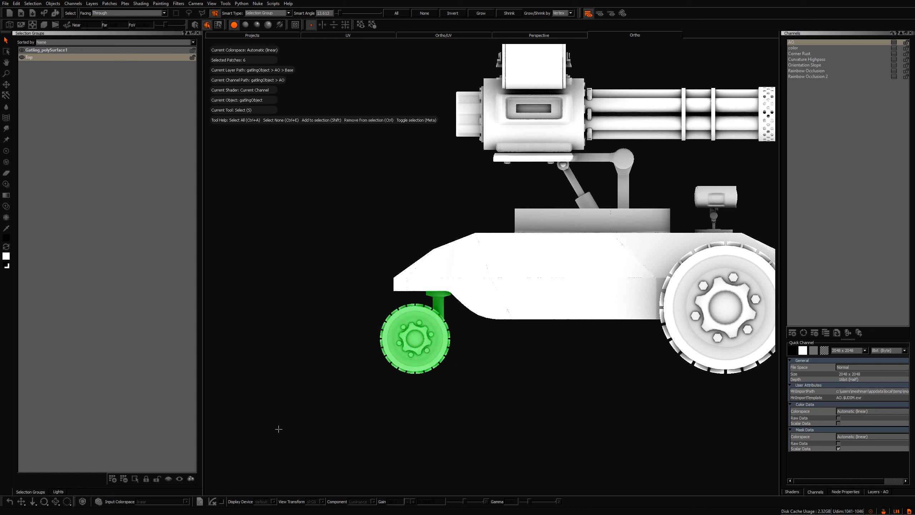
left_click(113, 479)
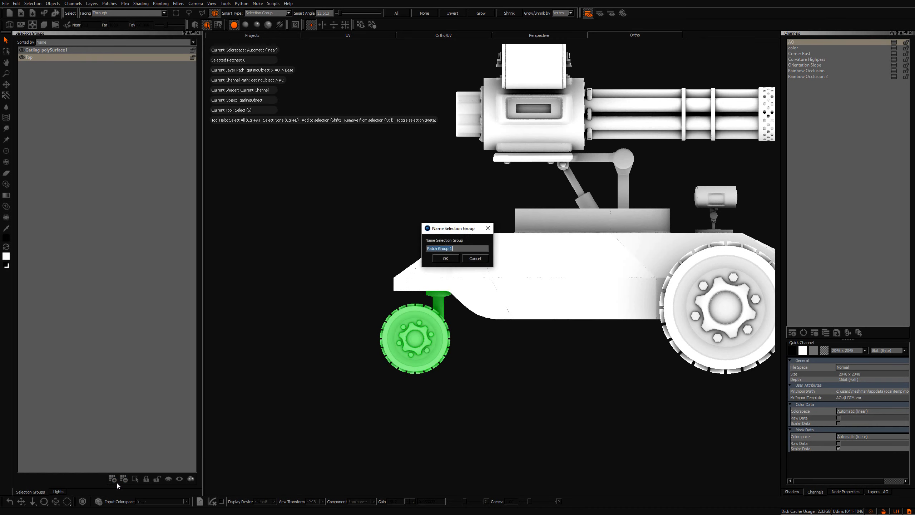
type("wheel")
left_click(447, 258)
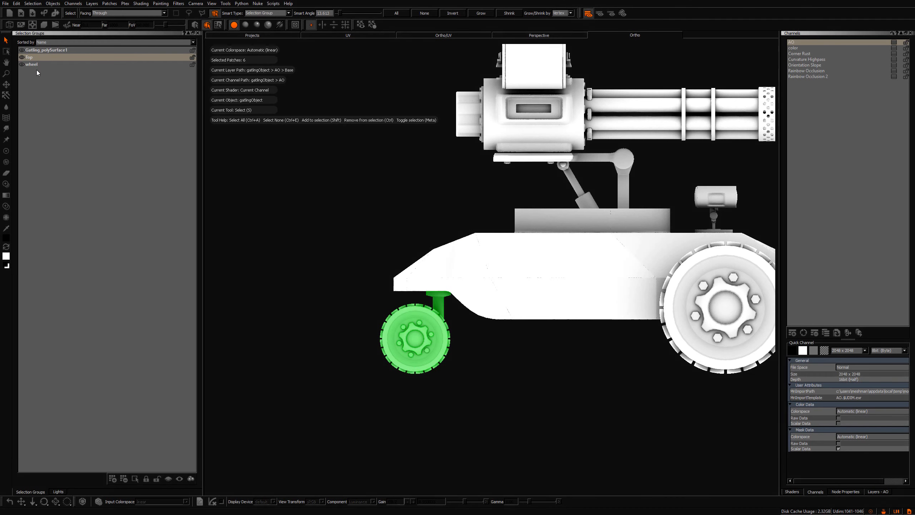
Hide and unhide the wheel group, the Top group and the whole object
left_click(21, 64)
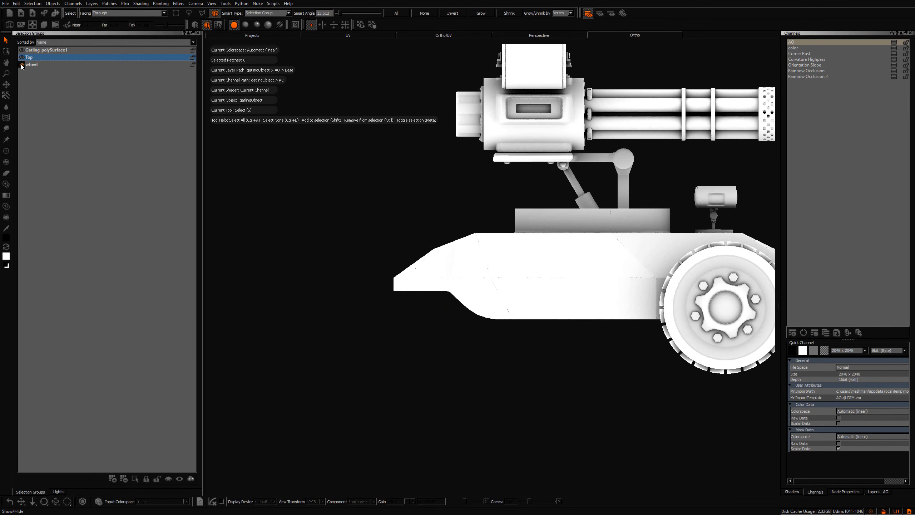
left_click(21, 66)
left_click(21, 57)
left_click(21, 50)
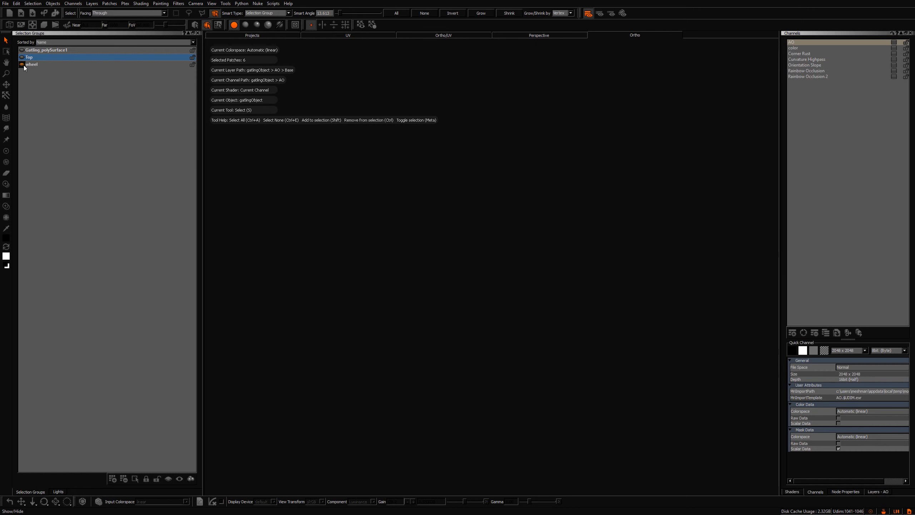
left_click(22, 50)
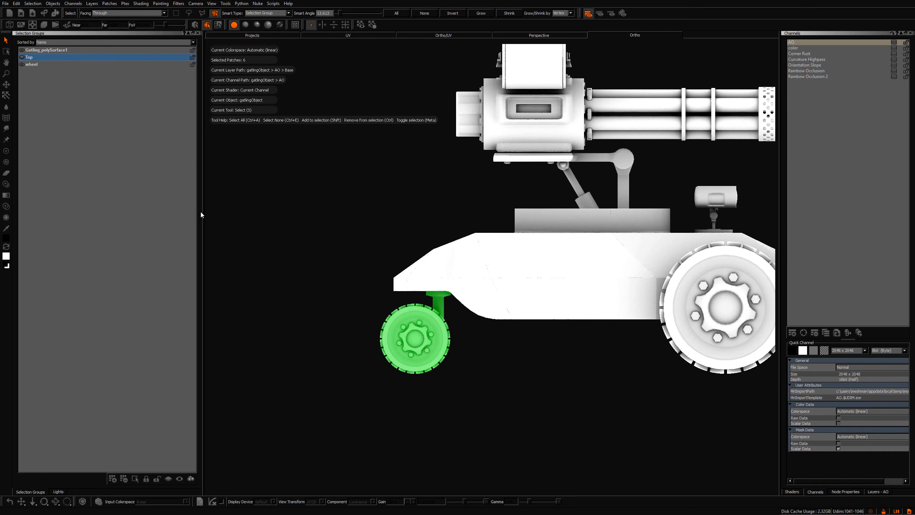
Select the ammo drums and their wire cages, isolate them, and exit isolation again
middle_click_drag(426, 262, 532, 245, "alt")
right_click_drag(531, 246, 470, 232, "alt")
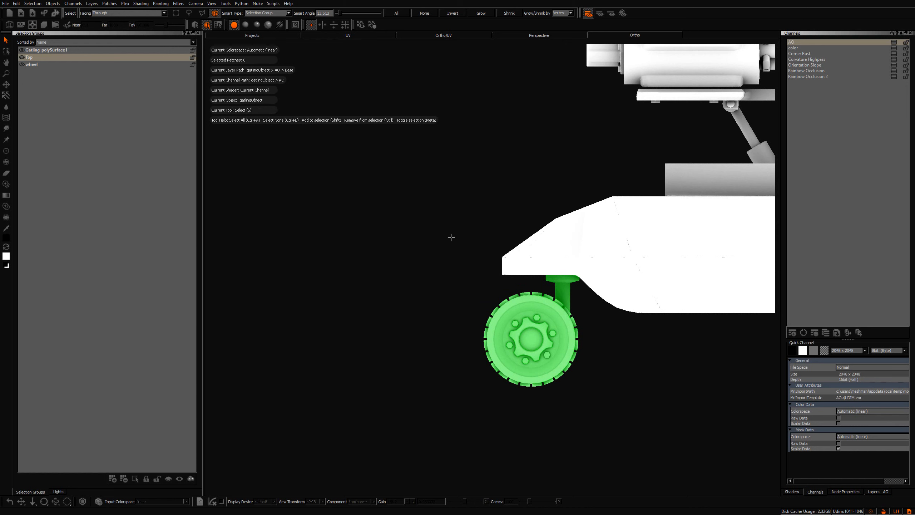
middle_click_drag(454, 271, 448, 259, "alt")
right_click_drag(448, 259, 417, 285, "alt")
left_click_drag(422, 297, 473, 313, "alt")
left_click_drag(590, 150, 644, 119, "alt")
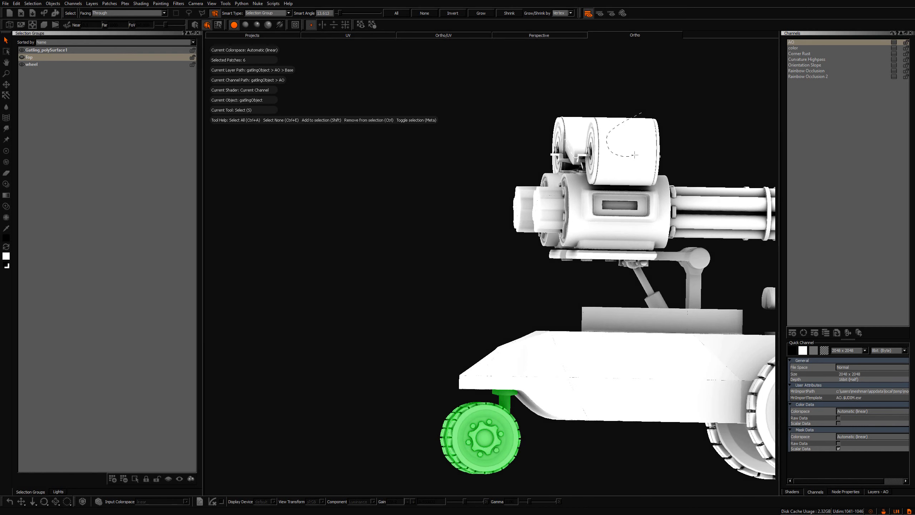
mouse_move(635, 155)
left_mouse_down()
mouse_move(654, 125)
mouse_move(632, 167)
mouse_move(685, 189)
mouse_move(674, 195)
left_mouse_up()
key("shift+i")
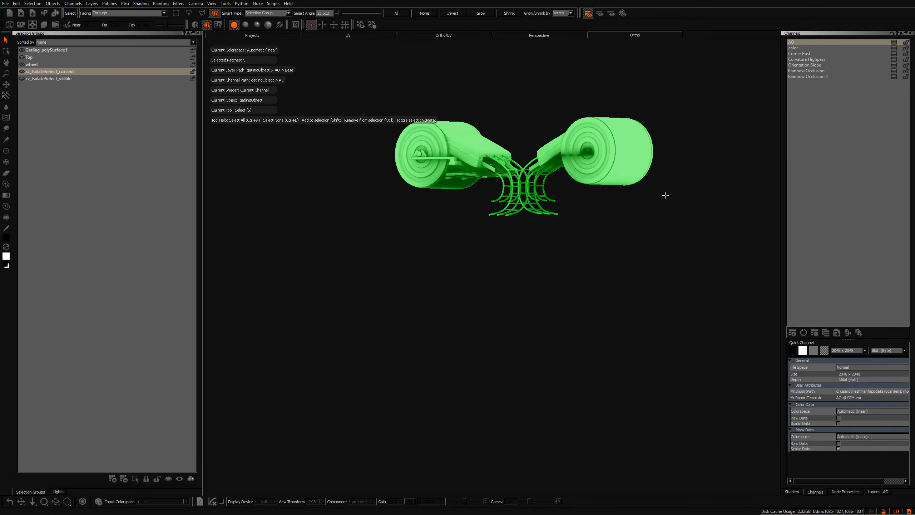
key("shift+i")
Lasso-select the hull body's side and top patches and isolate them
middle_click_drag(653, 226, 492, 229, "alt")
right_click_drag(492, 230, 497, 324, "alt")
left_click_drag(504, 335, 459, 344, "alt")
middle_click_drag(457, 346, 427, 238, "alt")
left_click_drag(426, 238, 431, 265, "alt")
left_click(431, 265)
mouse_move(425, 310)
left_mouse_down("alt")
mouse_move(407, 295)
mouse_move(398, 238)
left_mouse_up("alt")
left_click_drag(397, 234, 377, 293)
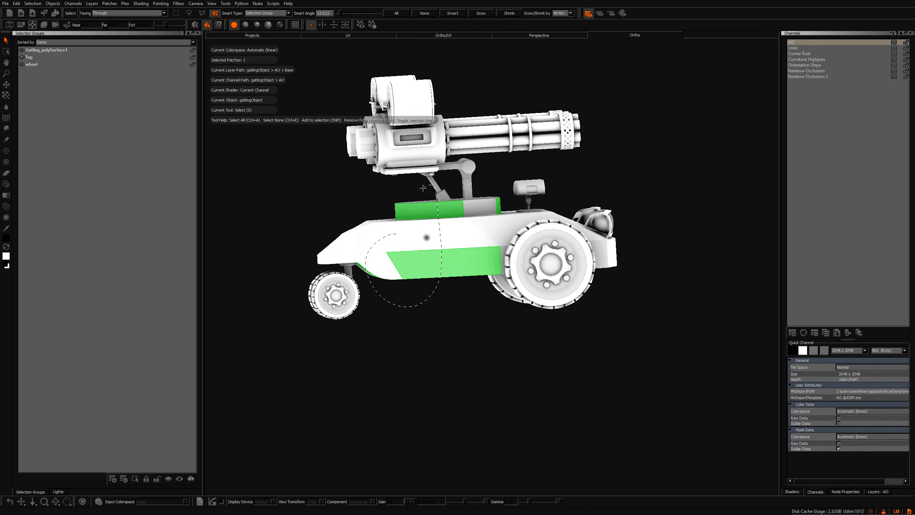
left_click_drag(423, 188, 400, 223)
key("shift+i")
Inspect the isolated hull and return to the full model
mouse_move(419, 331)
left_mouse_down("alt")
mouse_move(433, 356)
mouse_move(433, 385)
mouse_move(440, 359)
mouse_move(345, 337)
left_mouse_up("alt")
middle_click_drag(368, 292, 333, 292, "alt")
right_click_drag(333, 293, 391, 304, "alt")
left_click_drag(391, 305, 403, 336, "alt")
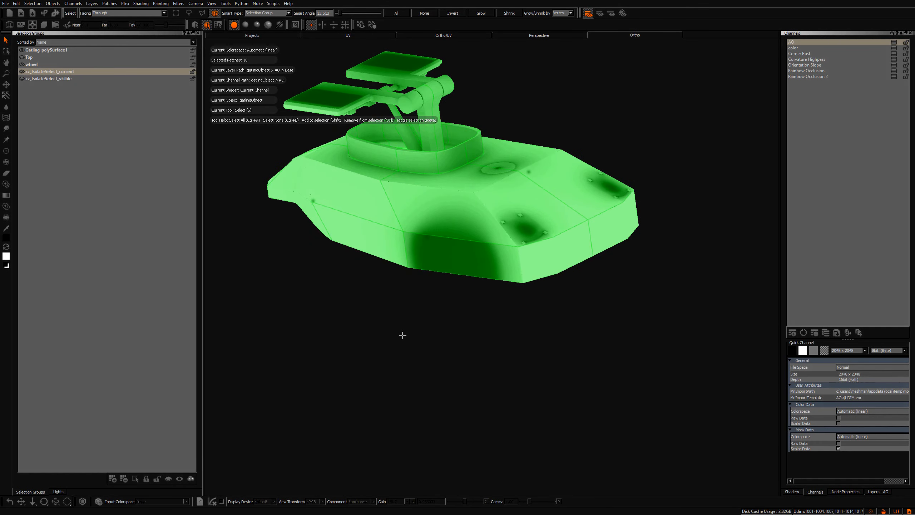
key("shift+i")
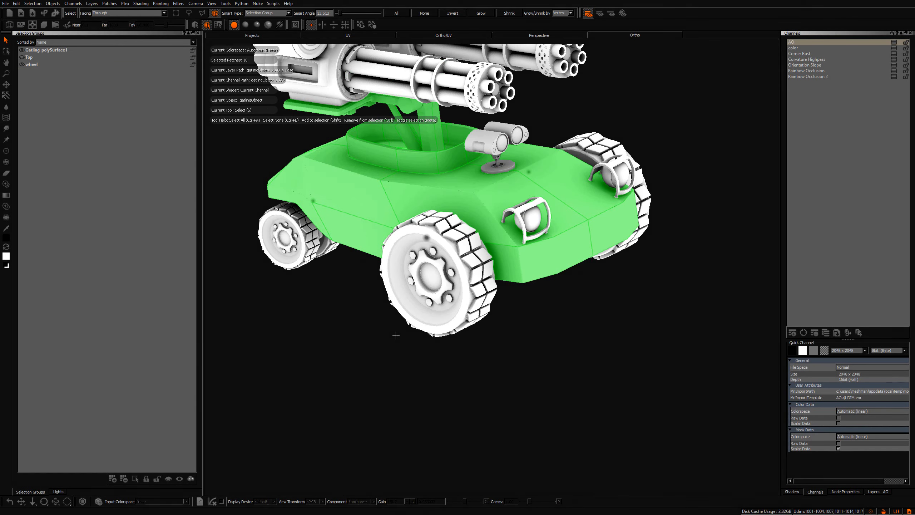
Select both housings of the hull-mounted camera and isolate them
middle_click_drag(443, 152, 457, 240, "alt")
right_click_drag(456, 240, 517, 260, "alt")
left_click_drag(517, 260, 555, 191, "alt")
left_click(538, 188)
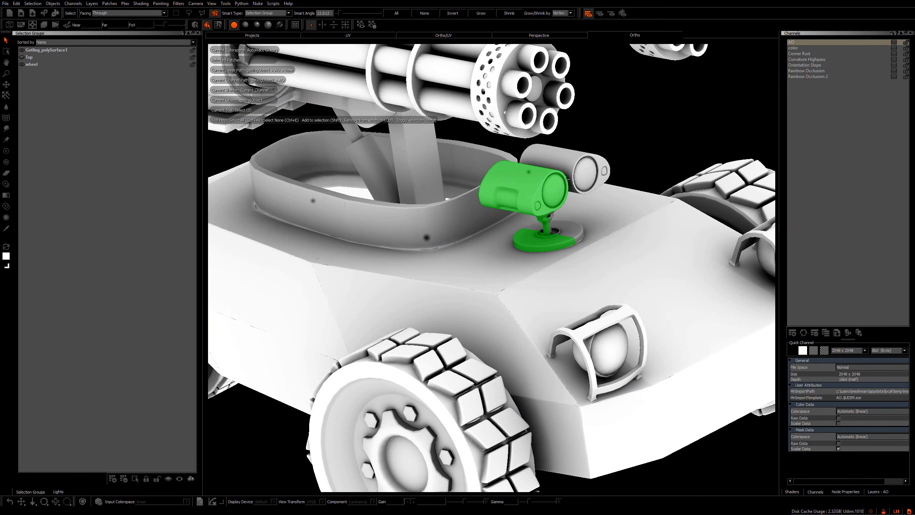
left_click(567, 167, "shift")
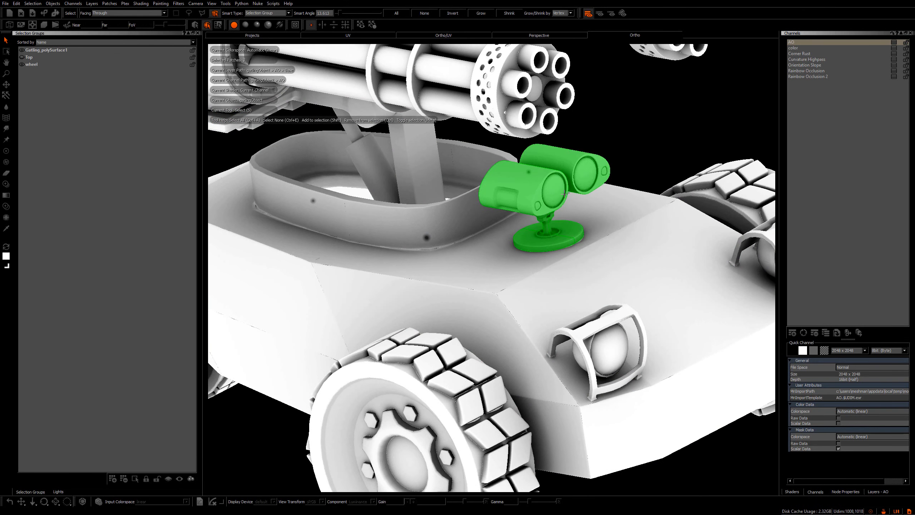
key("shift+i")
Examine the isolated camera from several angles and return to the full model
mouse_move(627, 173)
left_mouse_down("alt")
mouse_move(619, 168)
mouse_move(627, 166)
left_mouse_up("alt")
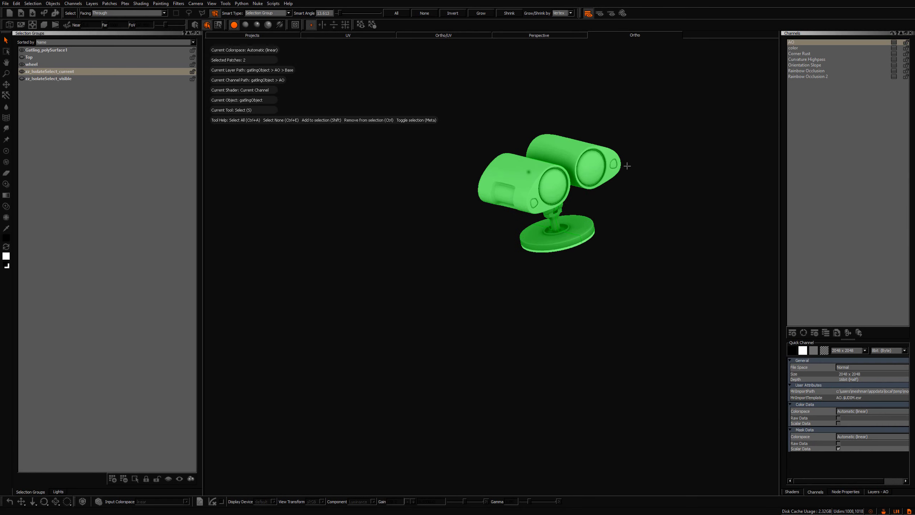
right_click_drag(627, 165, 580, 212, "alt")
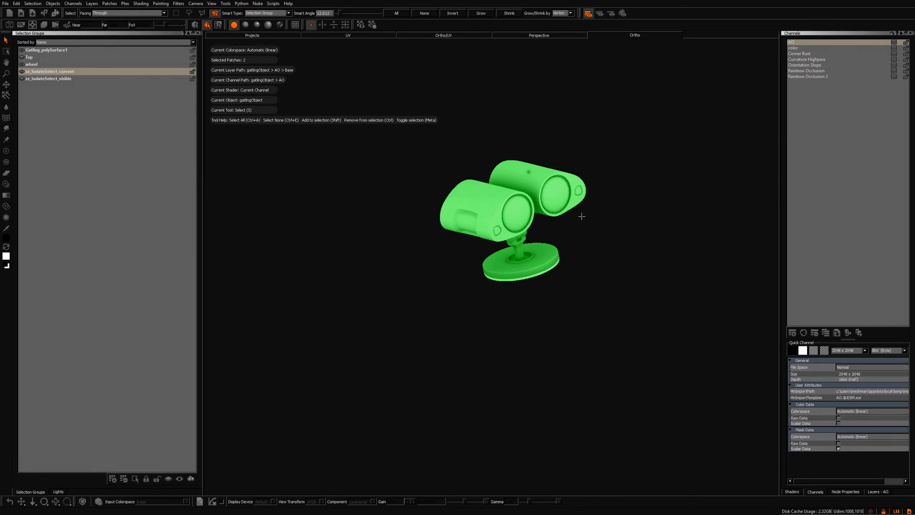
key("a")
left_click_drag(576, 285, 613, 275, "alt")
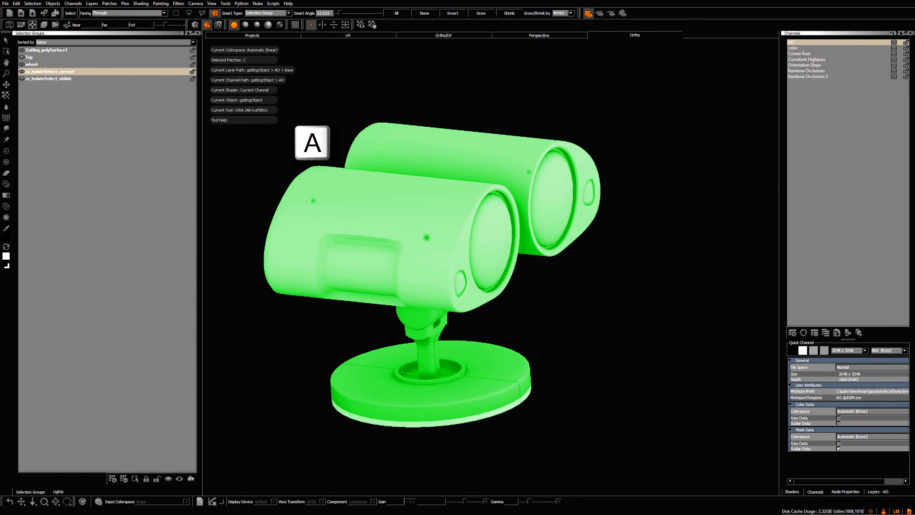
right_click_drag(613, 275, 591, 281, "alt")
left_click_drag(591, 285, 547, 307, "alt")
right_click_drag(554, 301, 565, 315, "alt")
middle_click_drag(565, 315, 630, 267, "alt")
right_click_drag(631, 267, 277, 224, "alt")
middle_click_drag(277, 224, 471, 248, "alt")
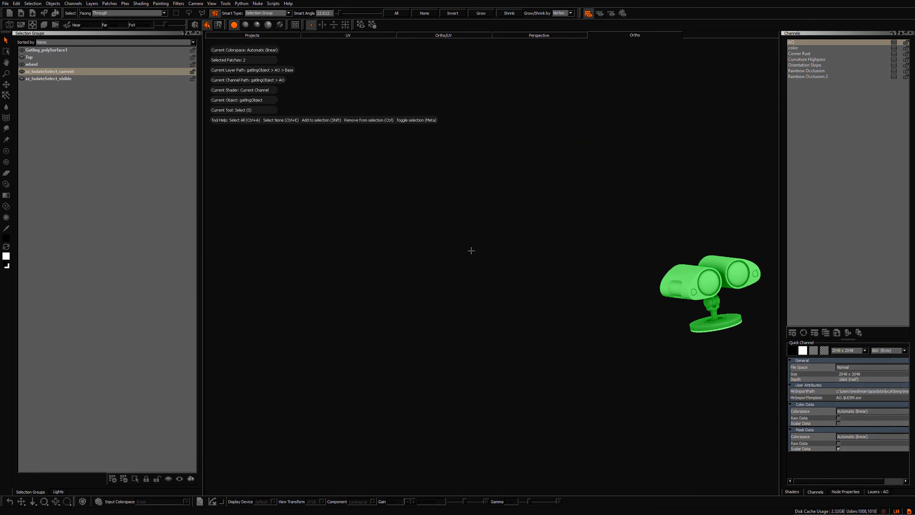
left_click_drag(537, 261, 437, 244, "alt")
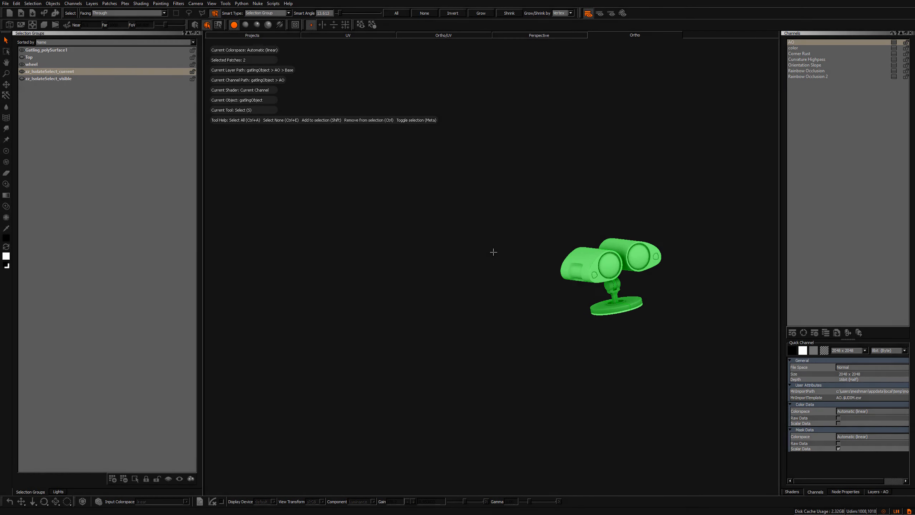
key("shift+i")
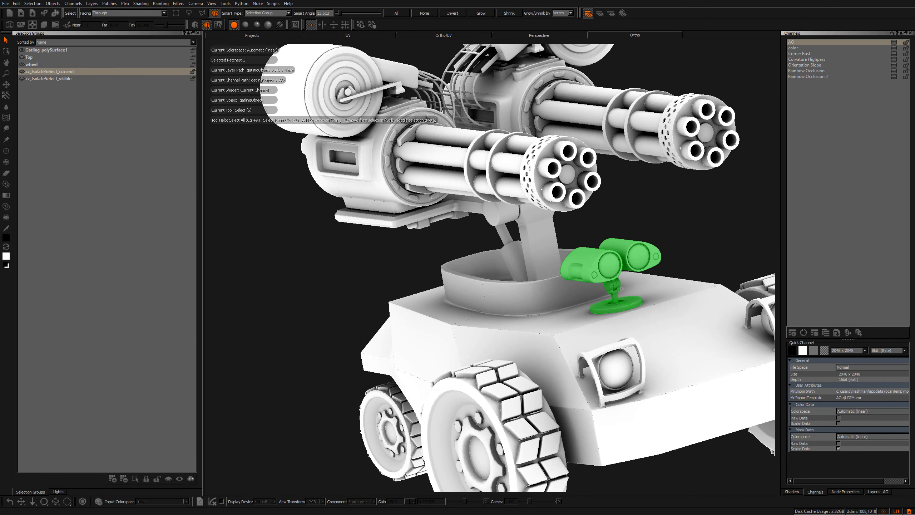
Select the bracket arm on the left ammo drum and frame it in the view
key("f")
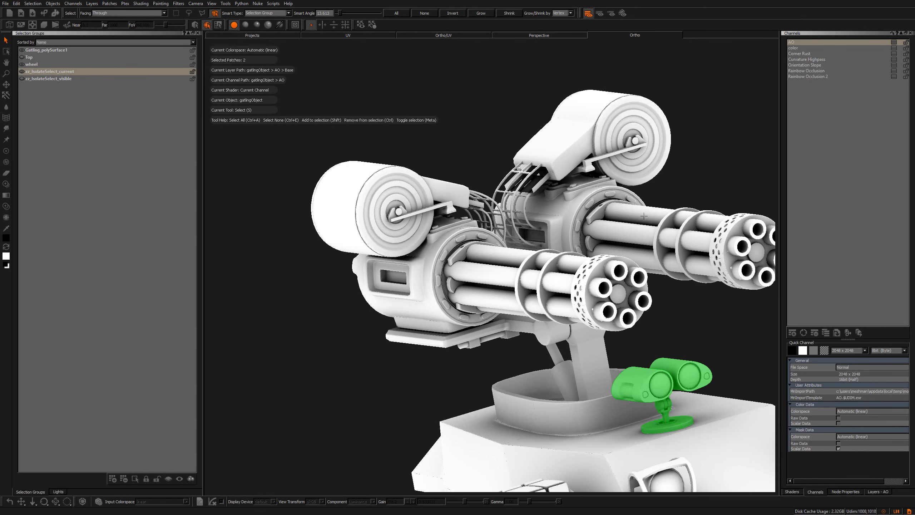
key("f")
key("f")
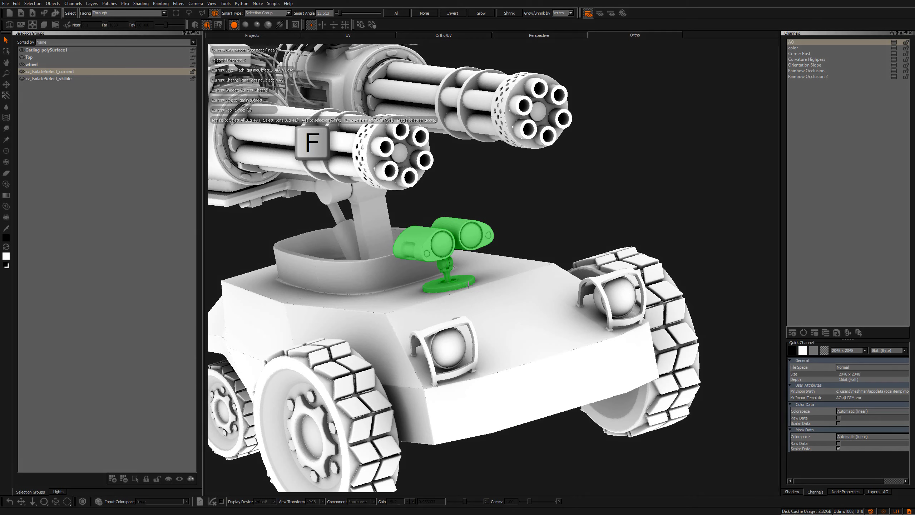
key("f")
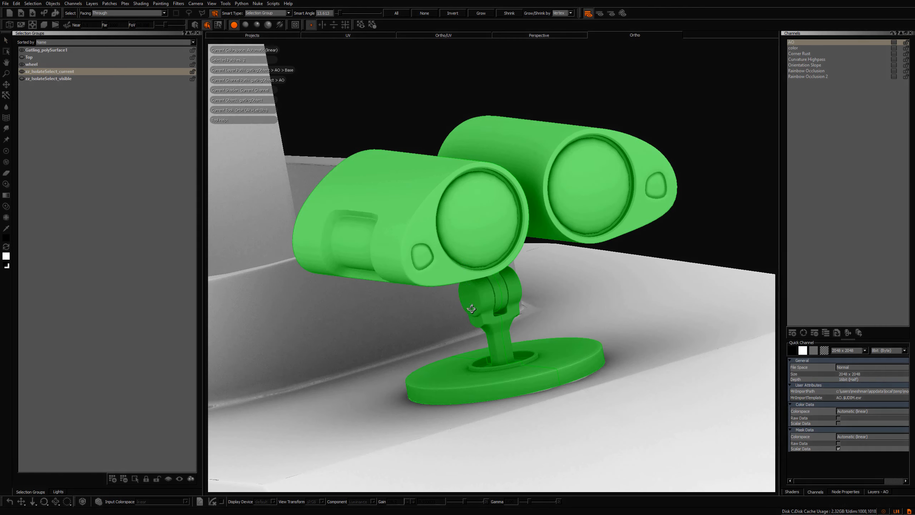
mouse_move(463, 265)
left_mouse_down("alt")
mouse_move(490, 286)
mouse_move(457, 296)
mouse_move(469, 275)
left_mouse_up("alt")
middle_click_drag(550, 226, 664, 292, "alt")
right_click_drag(665, 292, 499, 229, "alt")
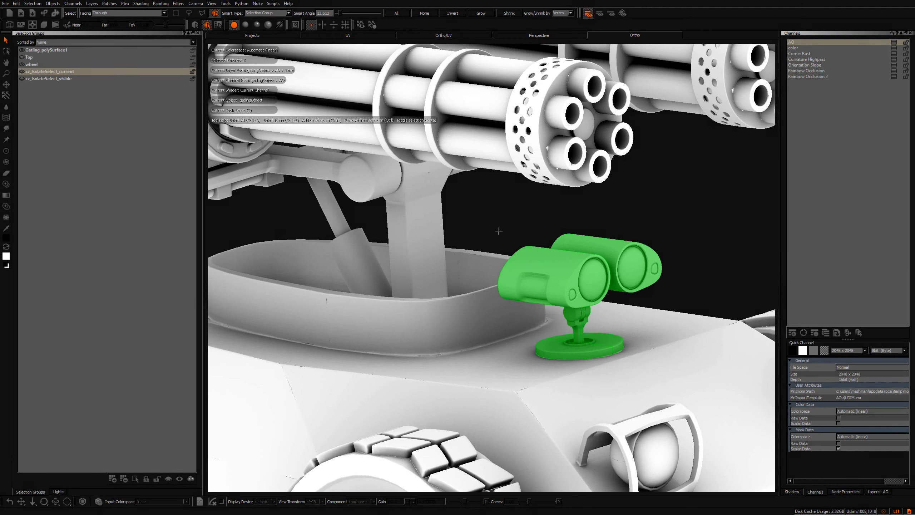
middle_click_drag(220, 119, 414, 200, "alt")
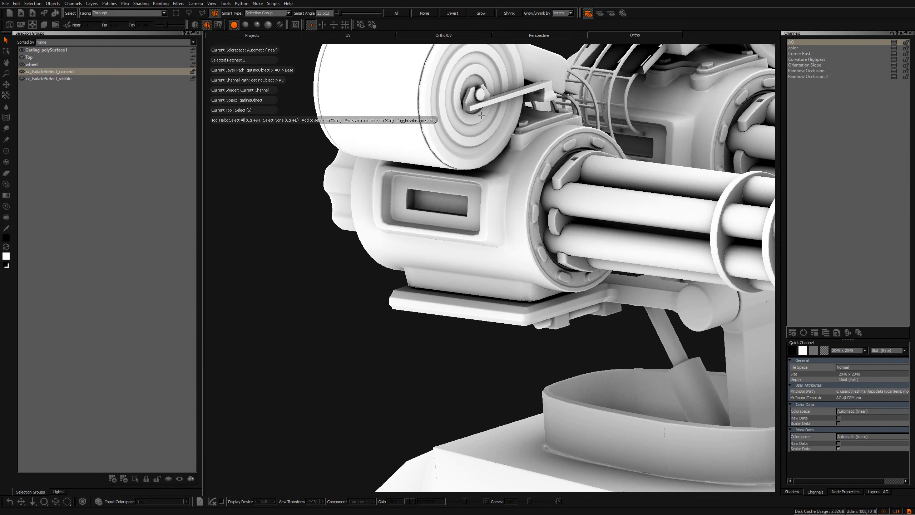
left_click(480, 95)
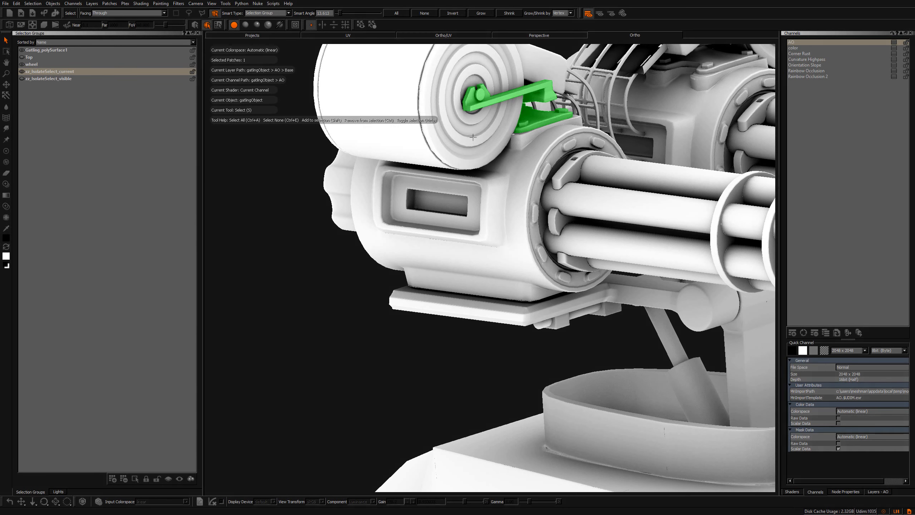
key("f")
Isolate the drum bracket, view it with flat lighting and clear the selection
left_click_drag(463, 243, 508, 261, "alt")
middle_click_drag(508, 261, 445, 255, "alt")
right_click_drag(445, 256, 482, 303, "alt")
key("shift+i")
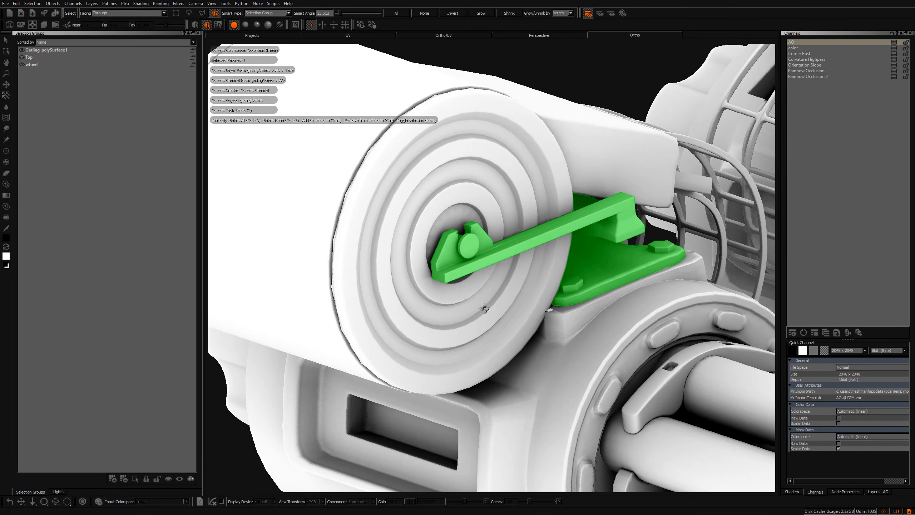
left_click_drag(484, 308, 422, 331, "alt")
key("shift+i")
key("ctrl+1")
left_click(597, 208)
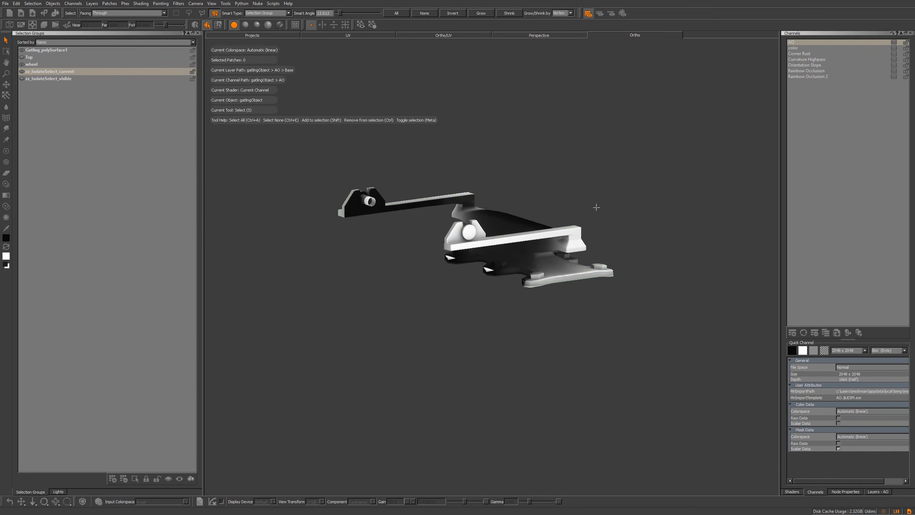
Activate the Paint tool on the isolated bracket and switch back to normal lighting
key("p")
left_click_drag(543, 251, 535, 301, "alt")
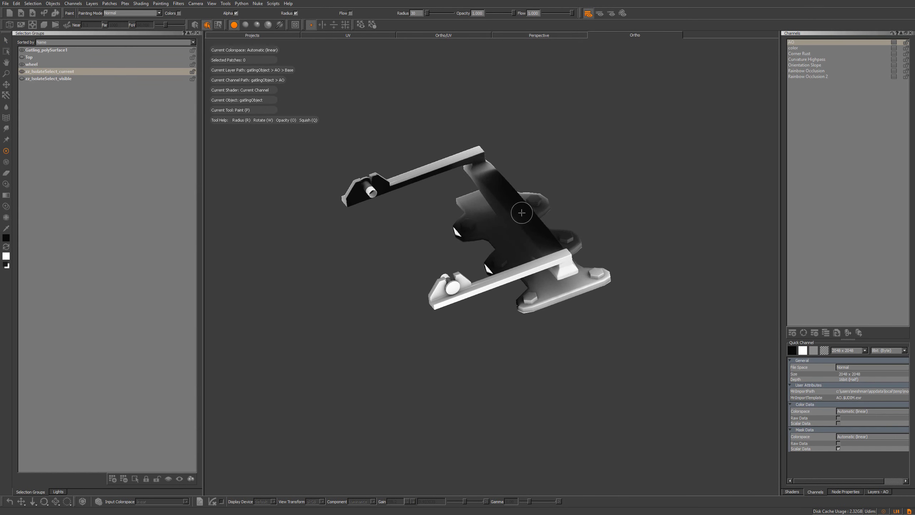
left_click_drag(505, 251, 546, 209, "alt")
right_click_drag(546, 209, 526, 211, "alt")
mouse_move(526, 212)
left_mouse_down("alt")
mouse_move(519, 232)
mouse_move(483, 254)
mouse_move(415, 241)
mouse_move(361, 261)
left_mouse_up("alt")
key("ctrl+1")
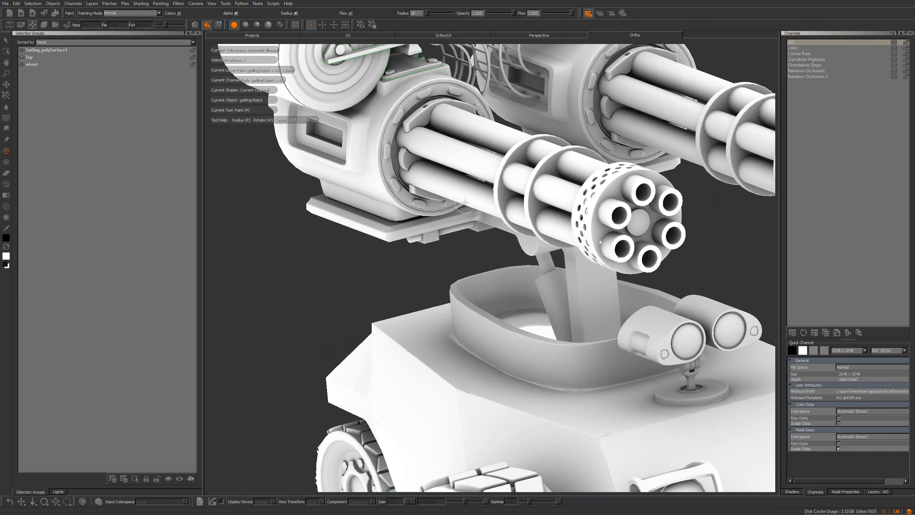